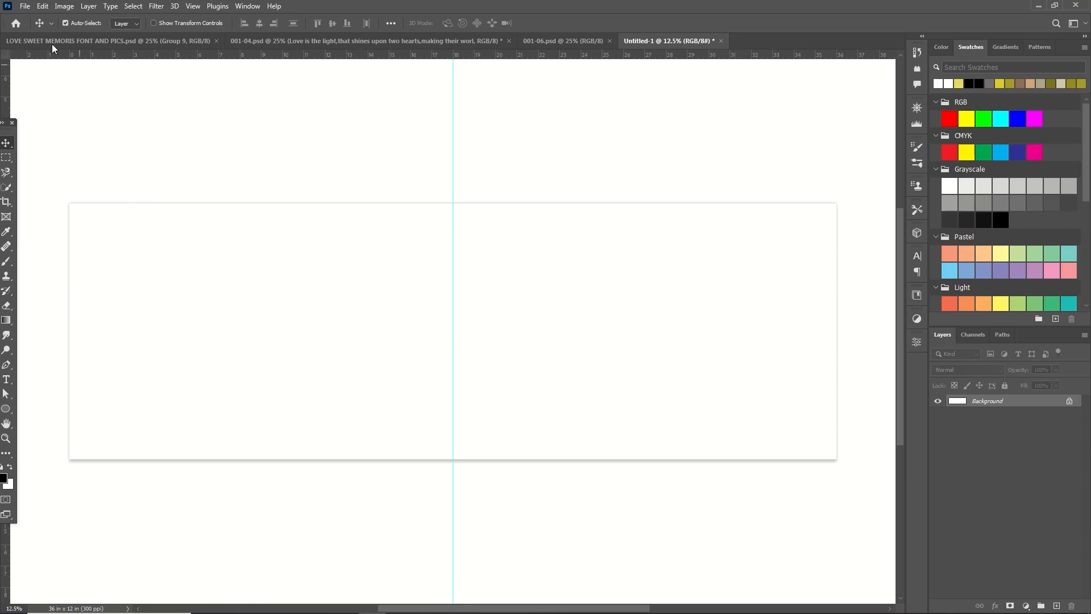
# - Open the blue splash frame image "pngwing.com (5)" from New folder in Downloads
pyautogui.click(26, 6)
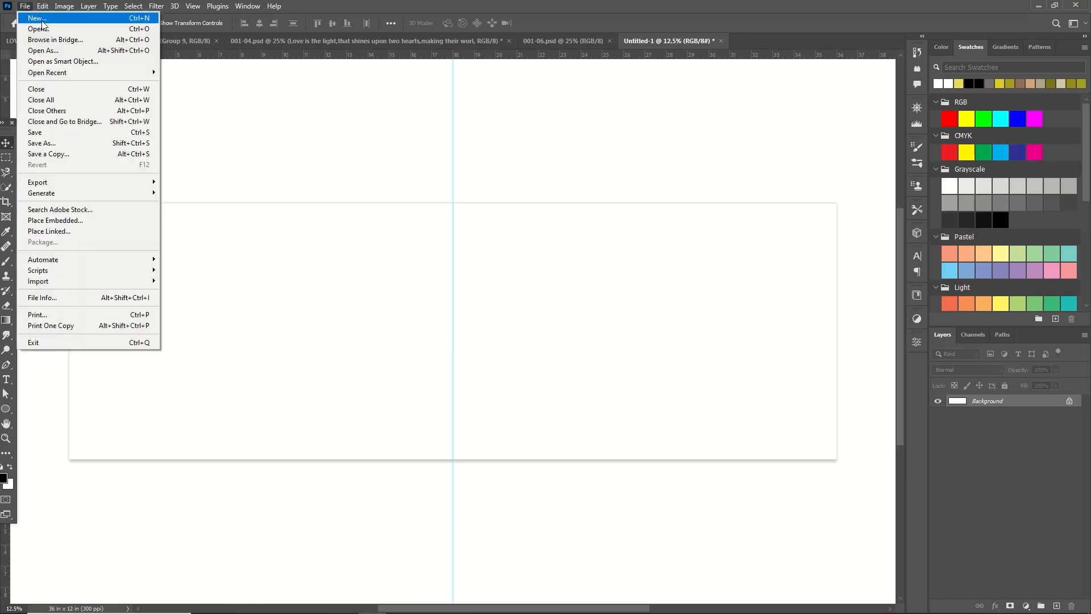
pyautogui.click(43, 26)
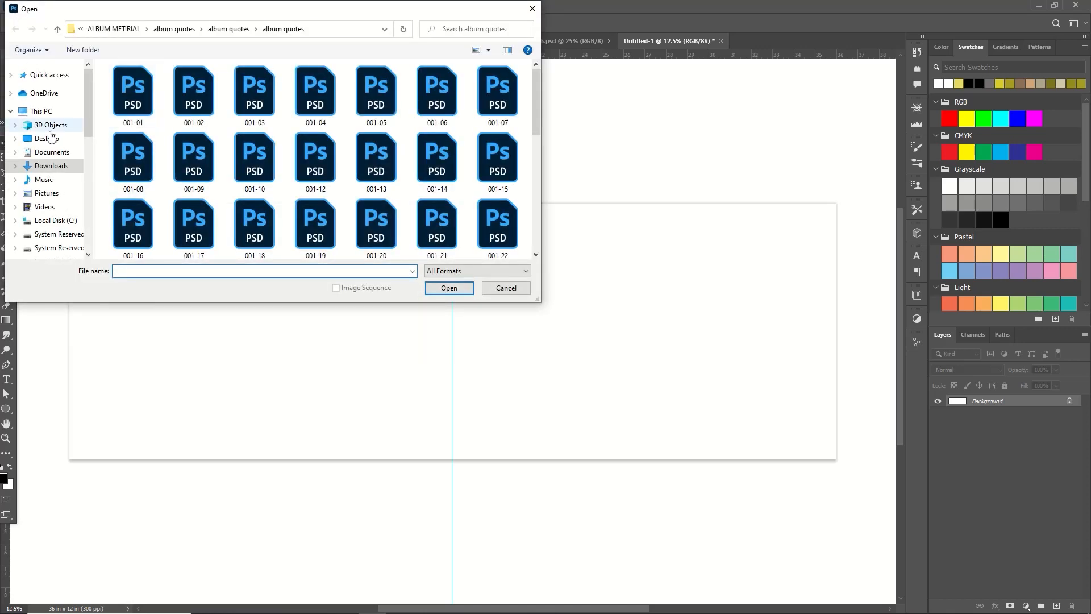
pyautogui.click(51, 165)
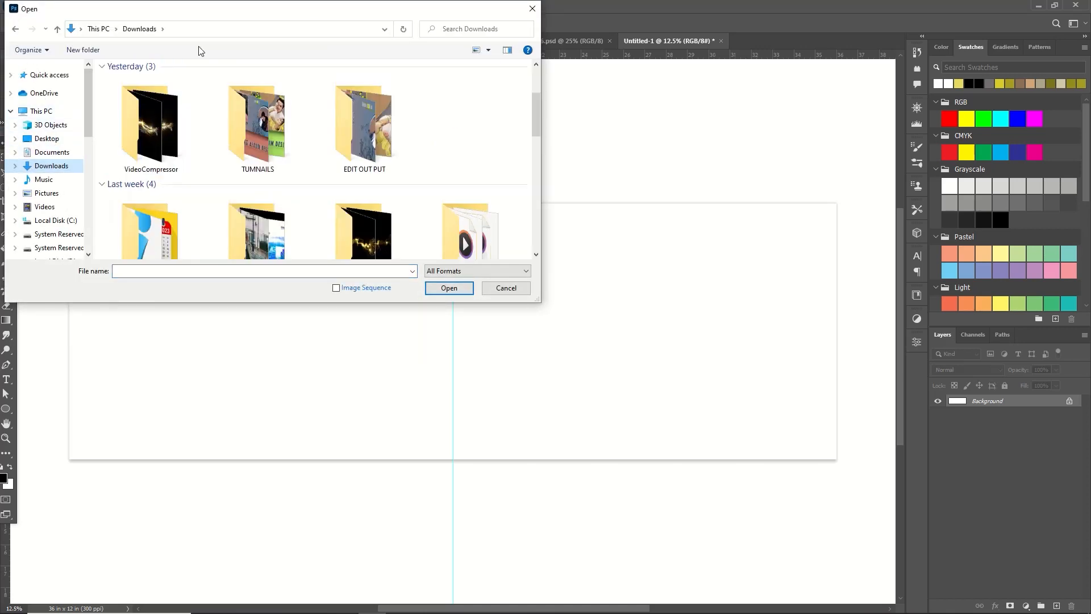
pyautogui.scroll(2, 311, 225)
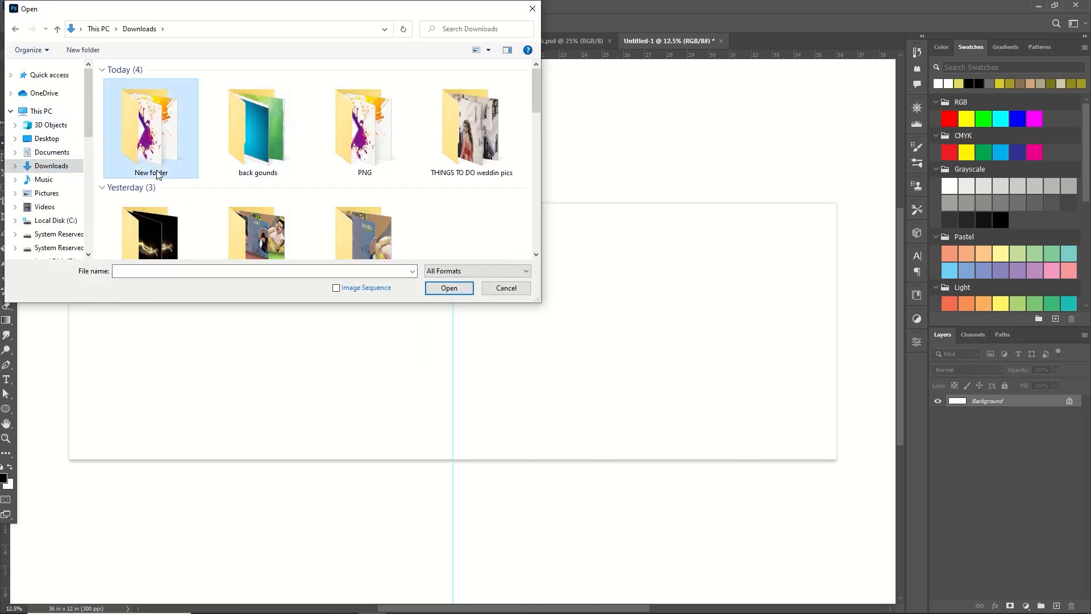
pyautogui.doubleClick(152, 128)
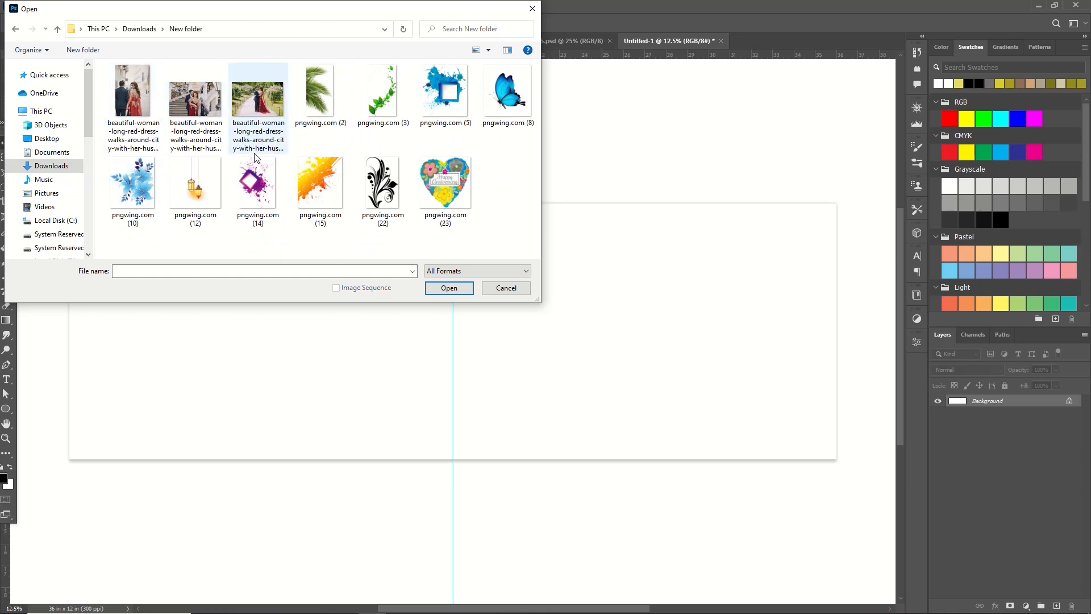
pyautogui.click(456, 96)
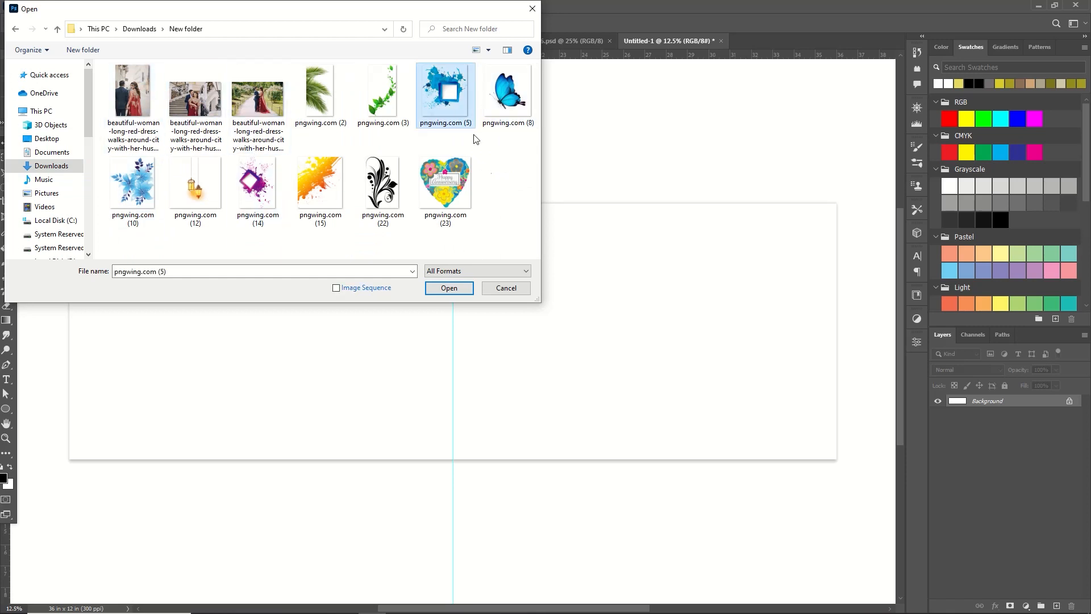
pyautogui.click(461, 284)
# - Cut the entire splash frame artwork, close its file without saving, and paste it into the Untitled-1 document
pyautogui.hotkey('ctrl', 'a')
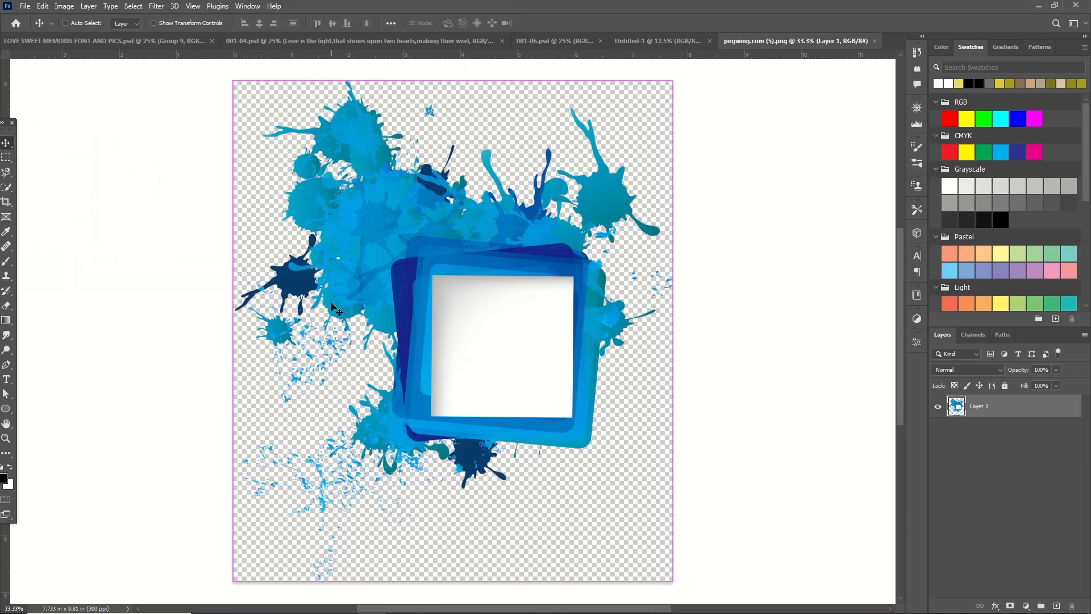
pyautogui.hotkey('ctrl', 'x')
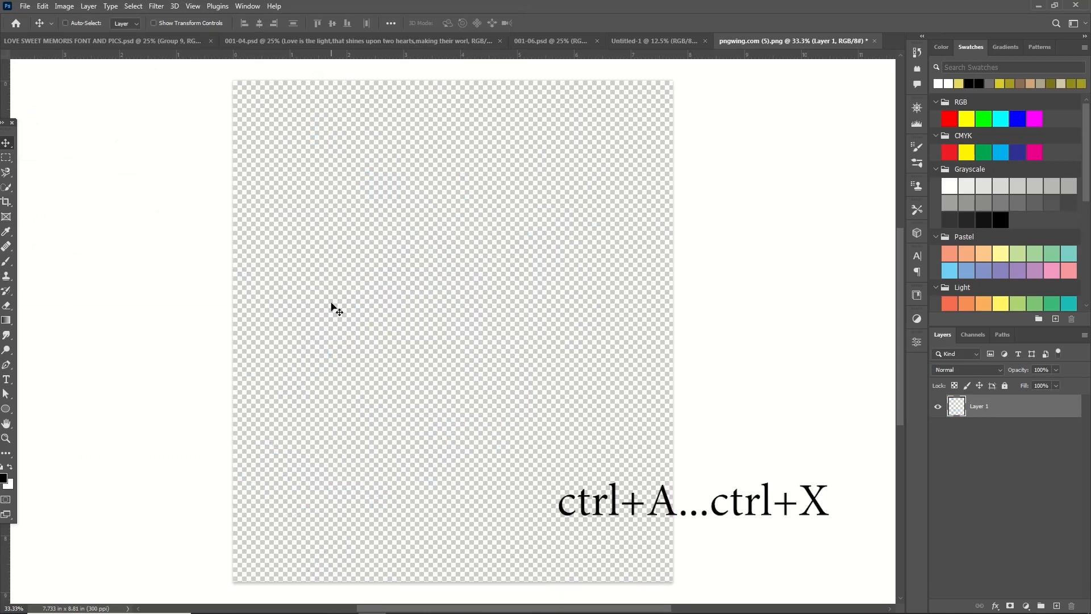
pyautogui.click(874, 40)
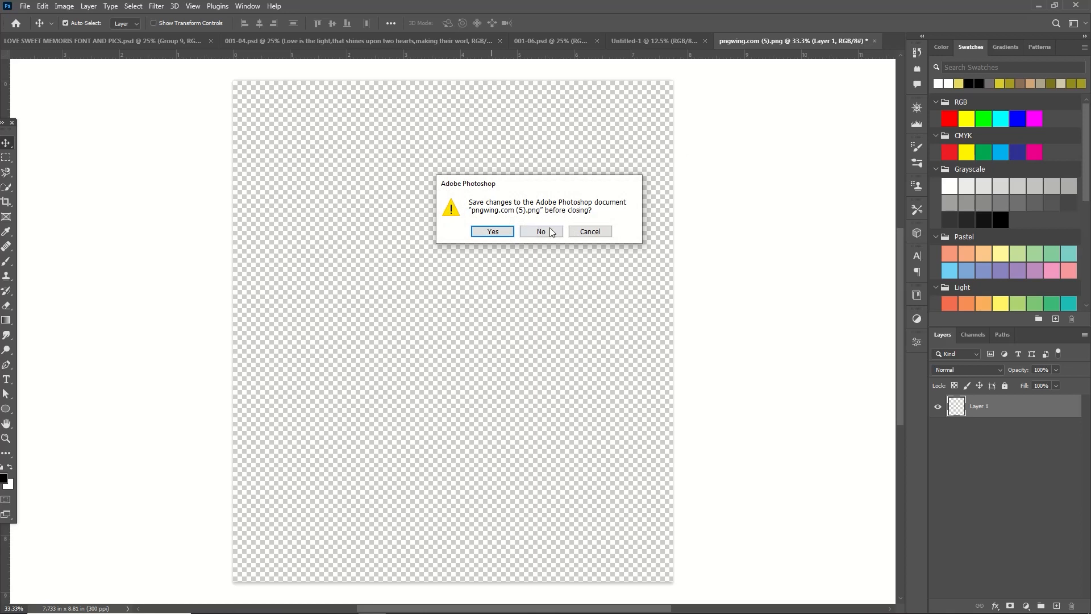
pyautogui.click(541, 231)
pyautogui.hotkey('ctrl', 'v')
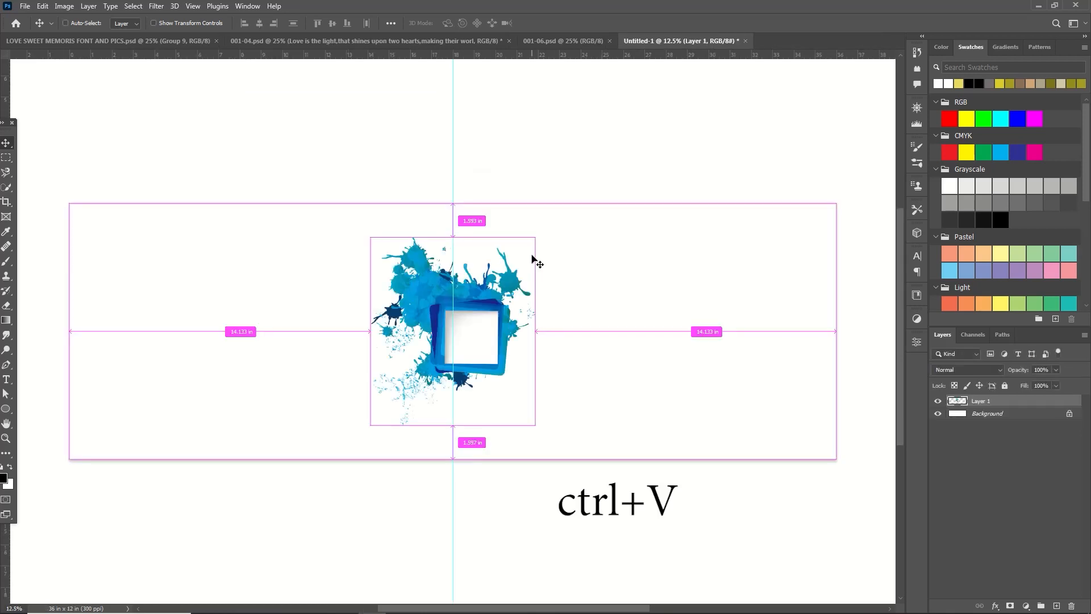
# - Enlarge the splash frame to about 13.8 by 15.7 in and place it on the left page with its square opening nearly upright
pyautogui.hotkey('ctrl', 't')
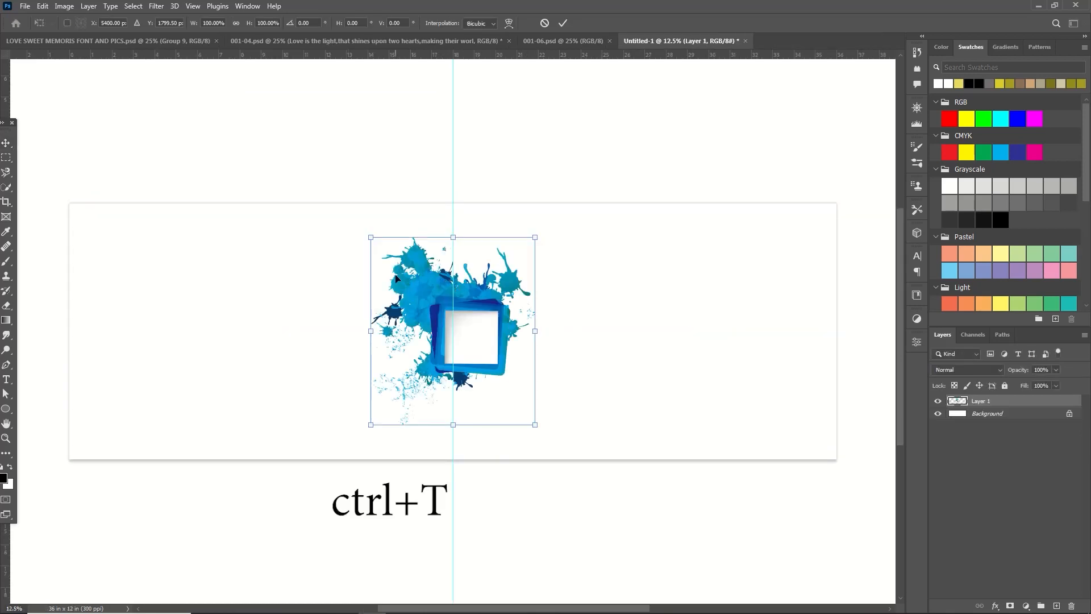
pyautogui.moveTo(438, 295); pyautogui.dragTo(169, 335)
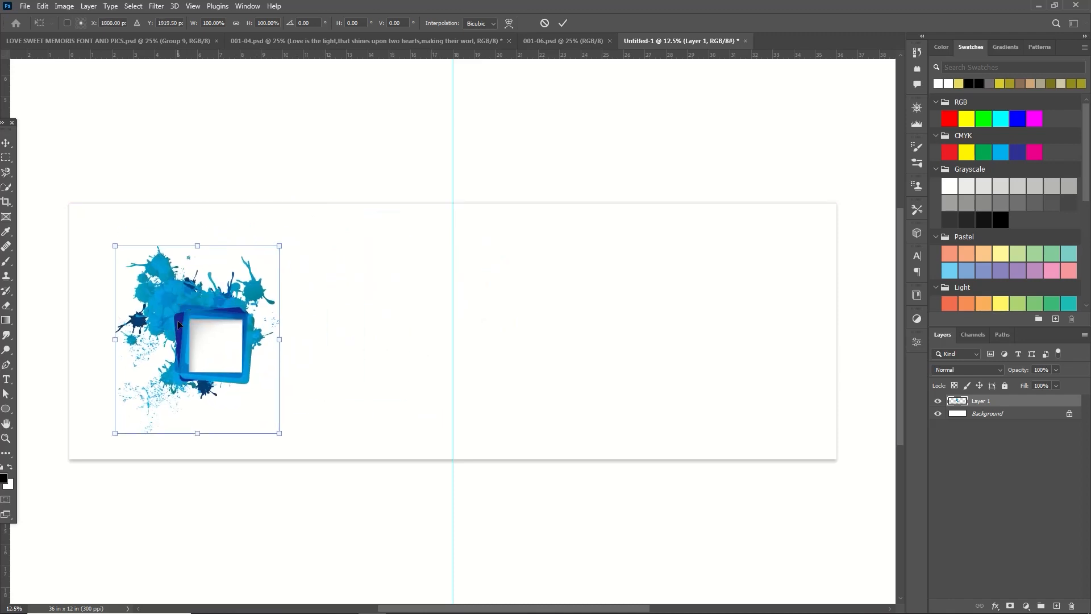
pyautogui.moveTo(297, 238); pyautogui.dragTo(294, 285)
pyautogui.moveTo(315, 380); pyautogui.dragTo(484, 494)
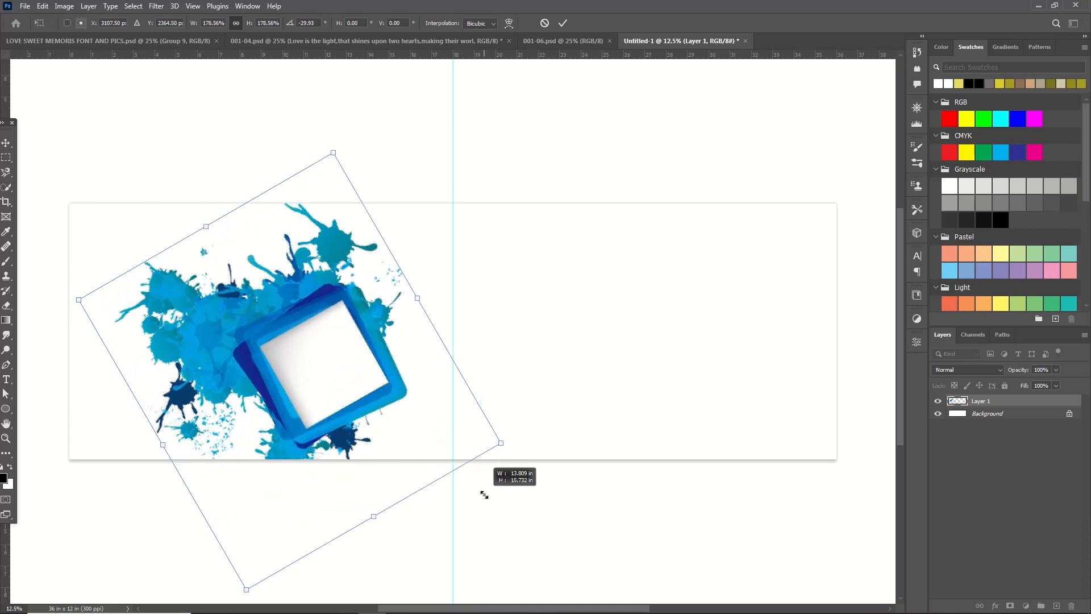
pyautogui.moveTo(341, 408); pyautogui.dragTo(244, 368)
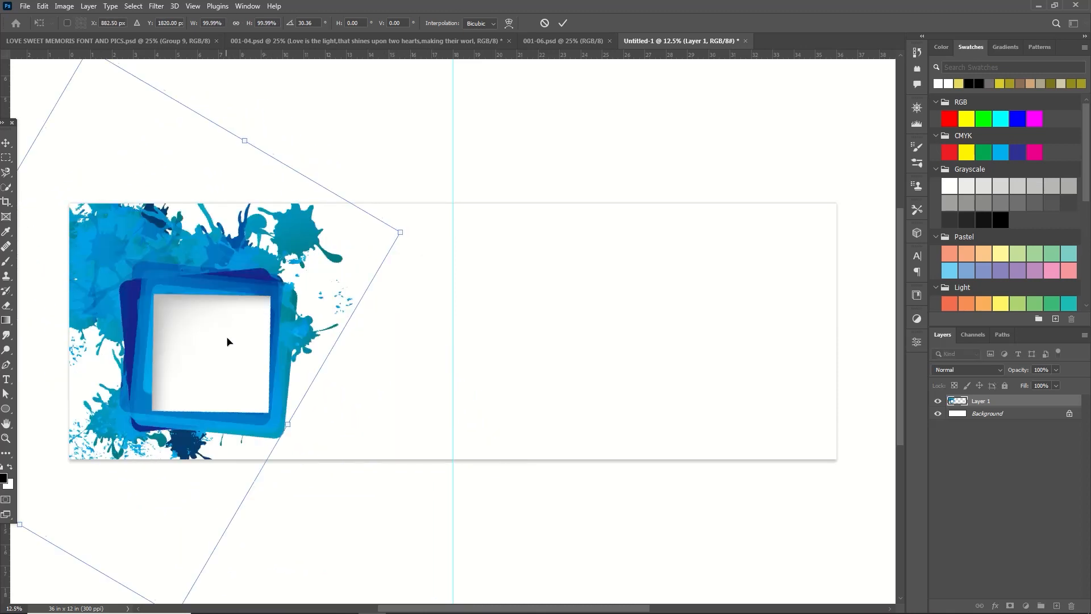
pyautogui.moveTo(227, 341); pyautogui.dragTo(276, 326)
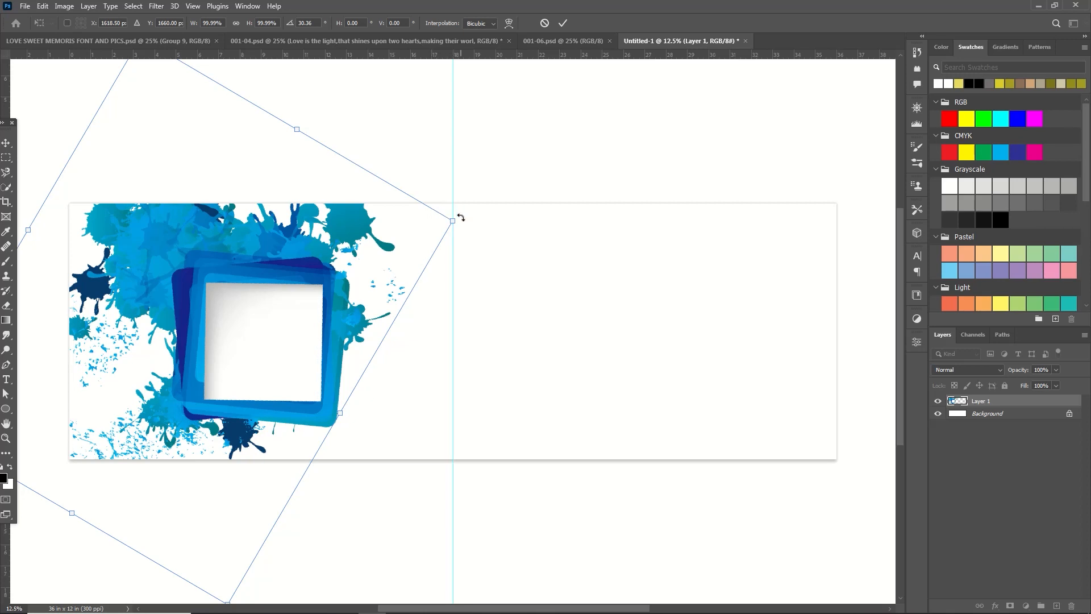
pyautogui.moveTo(460, 217); pyautogui.dragTo(455, 209)
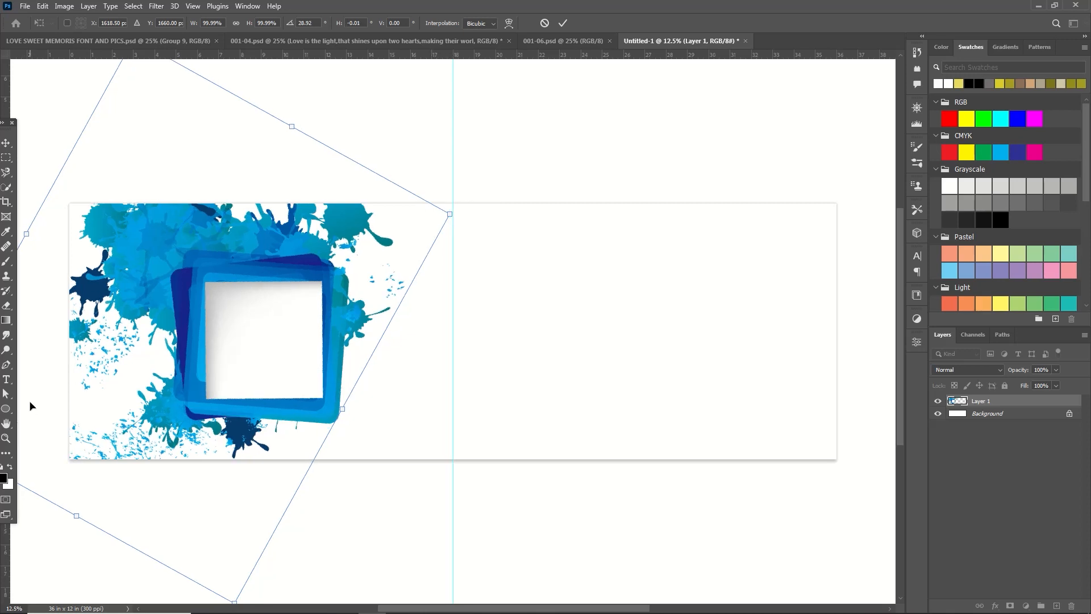
# - Choose the Rectangle tool and place guides along all four edges of the splash frame's white opening
pyautogui.click(6, 409)
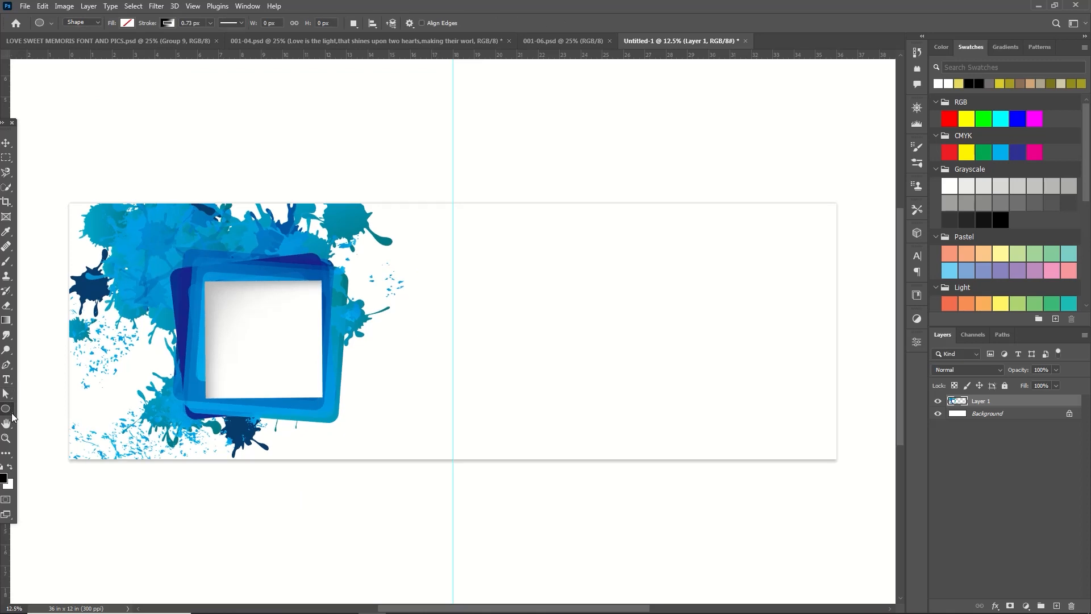
pyautogui.rightClick(12, 414)
pyautogui.click(53, 410)
pyautogui.moveTo(5, 211); pyautogui.dragTo(204, 233)
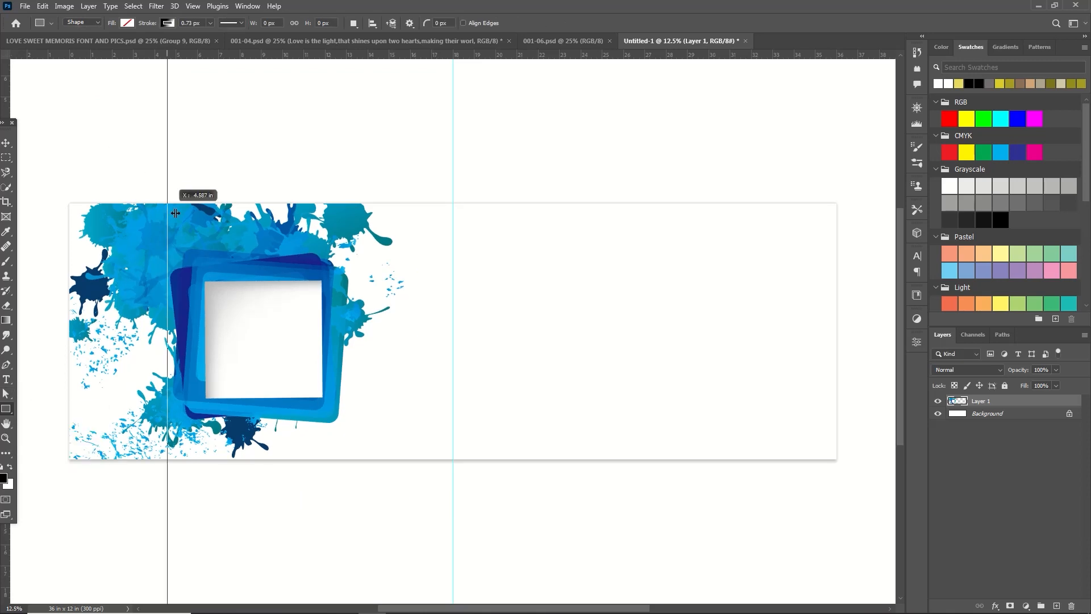
pyautogui.moveTo(5, 171); pyautogui.dragTo(321, 234)
pyautogui.moveTo(320, 57); pyautogui.dragTo(348, 280)
pyautogui.moveTo(382, 55); pyautogui.dragTo(391, 397)
# - Draw a square about 5.52 in wide over the frame's opening, fill it with black, and hide the guides
pyautogui.moveTo(205, 279); pyautogui.dragTo(321, 394)
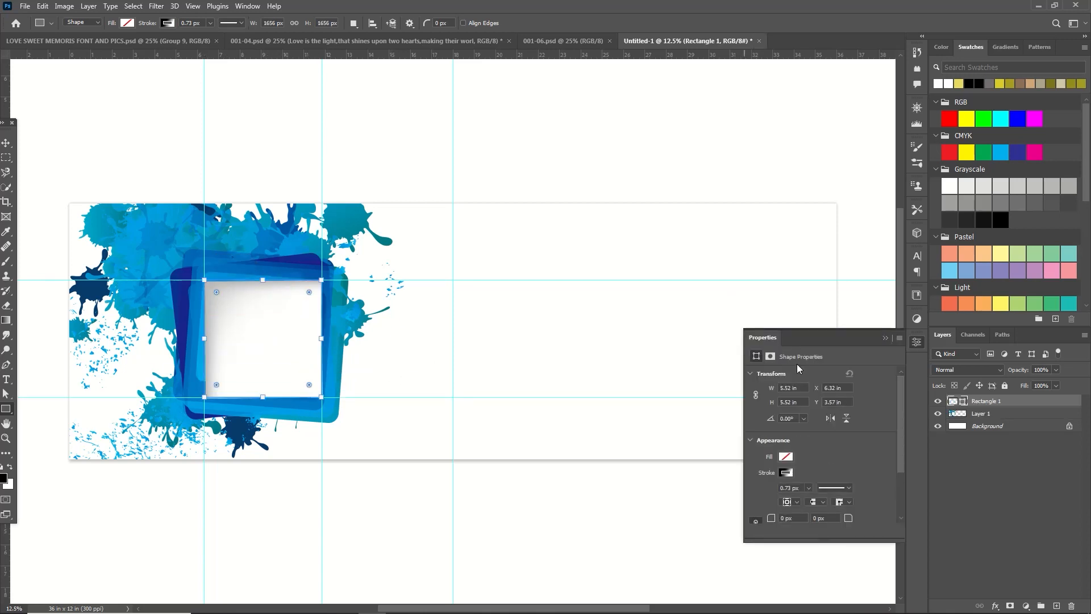
pyautogui.click(786, 457)
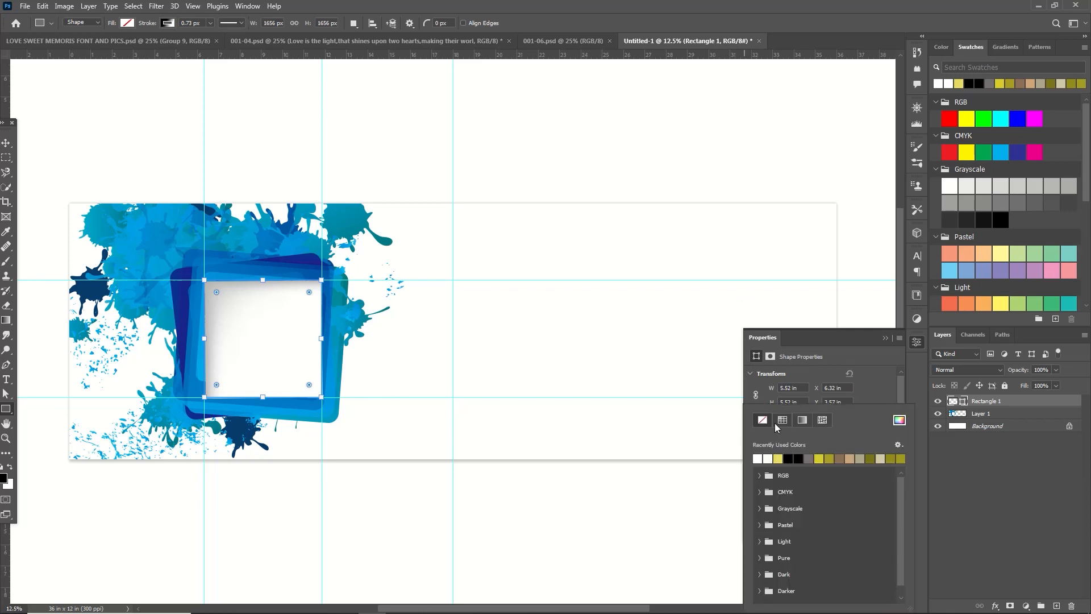
pyautogui.click(791, 457)
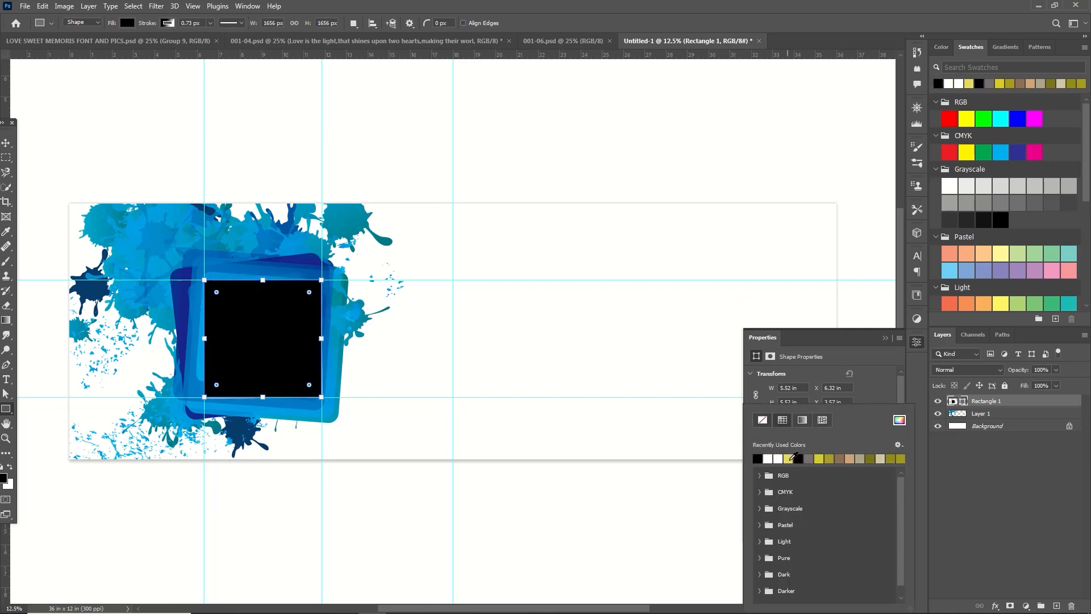
pyautogui.click(886, 339)
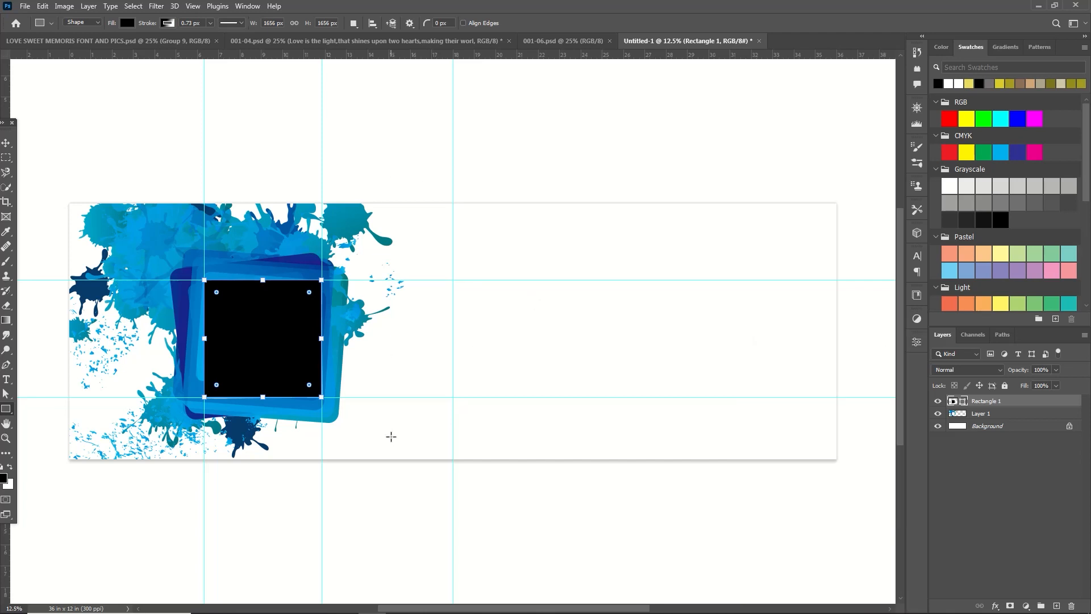
pyautogui.hotkey('ctrl', ';')
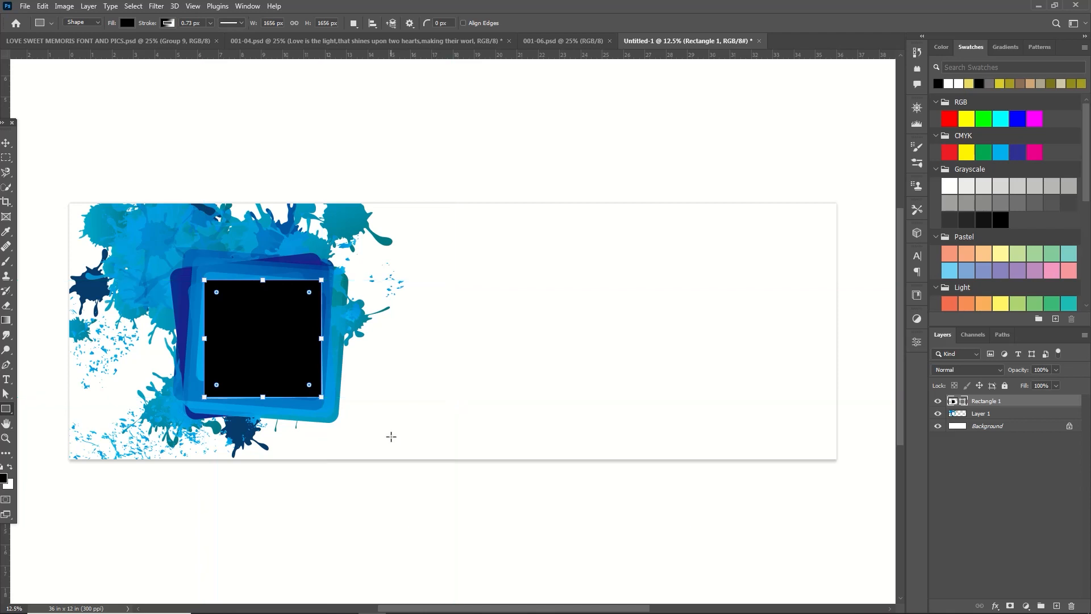
pyautogui.press('v')
# - Open the couple photo "beautiful-woman-long-red-dress-walks-around-city-with-her-husband (2)" from New folder
pyautogui.click(24, 7)
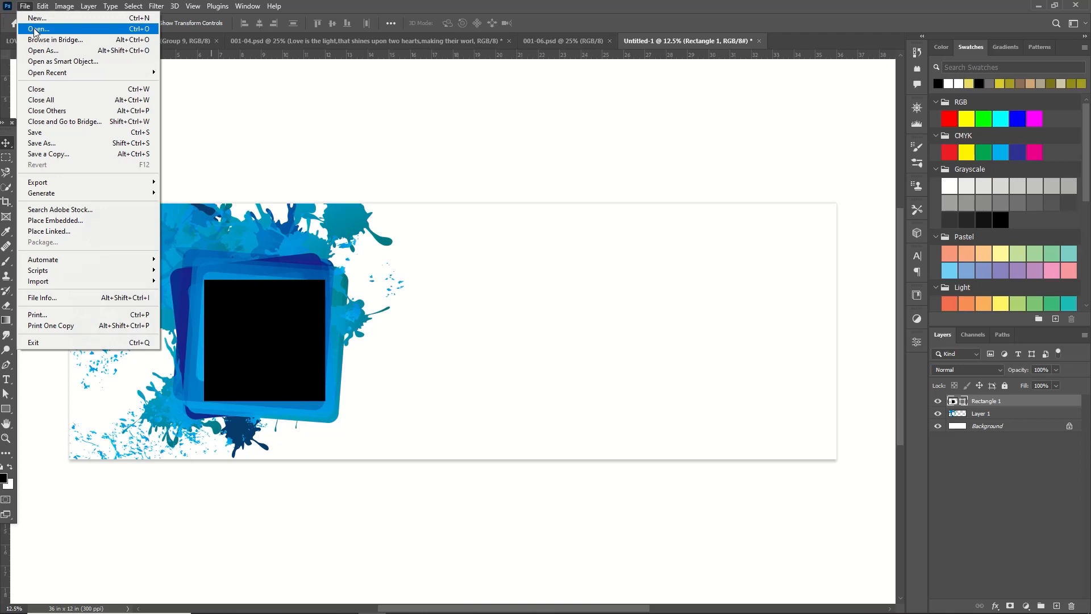
pyautogui.click(36, 29)
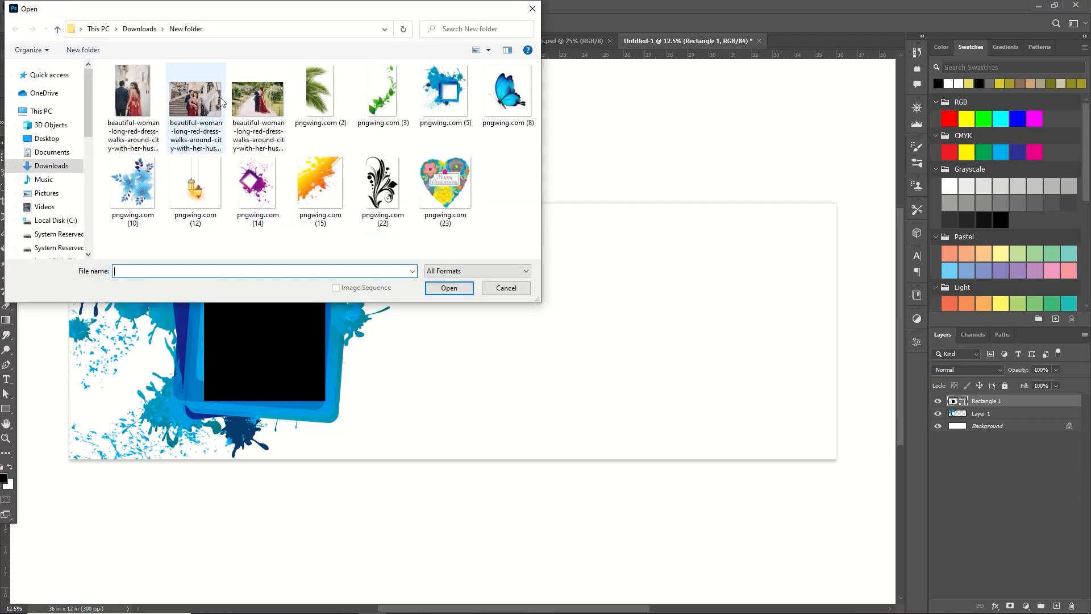
pyautogui.click(221, 103)
pyautogui.click(465, 290)
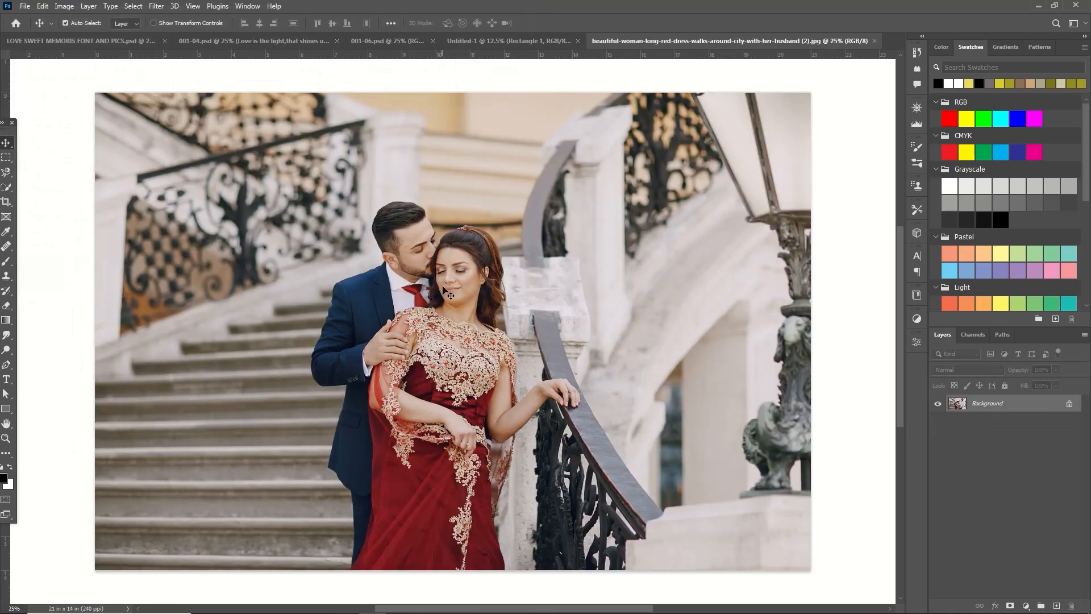
# - Cut the entire couple photo and close its file without saving
pyautogui.press('ctrl')
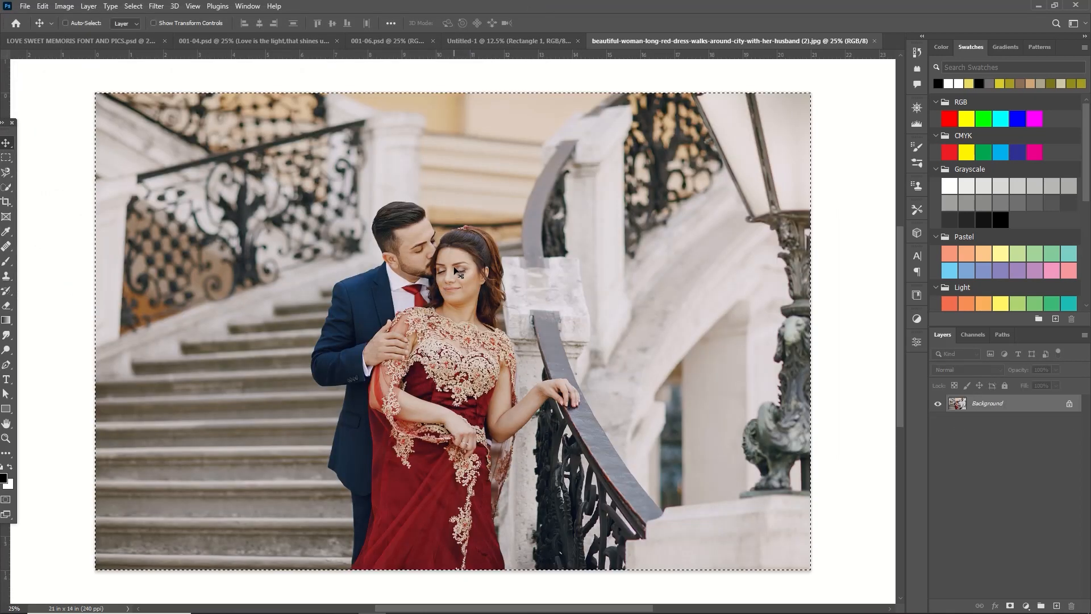
pyautogui.hotkey('ctrl', 'BackSpace')
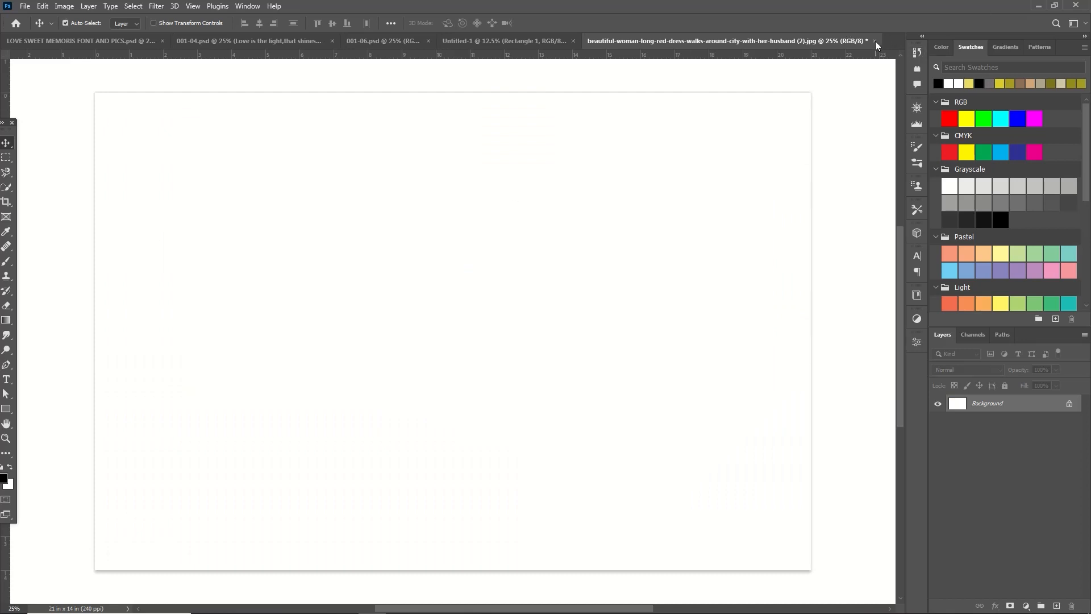
pyautogui.click(874, 41)
pyautogui.click(554, 234)
# - Paste the couple photo into Untitled-1, move it over the black square, and clip it to that square
pyautogui.press('ctrl')
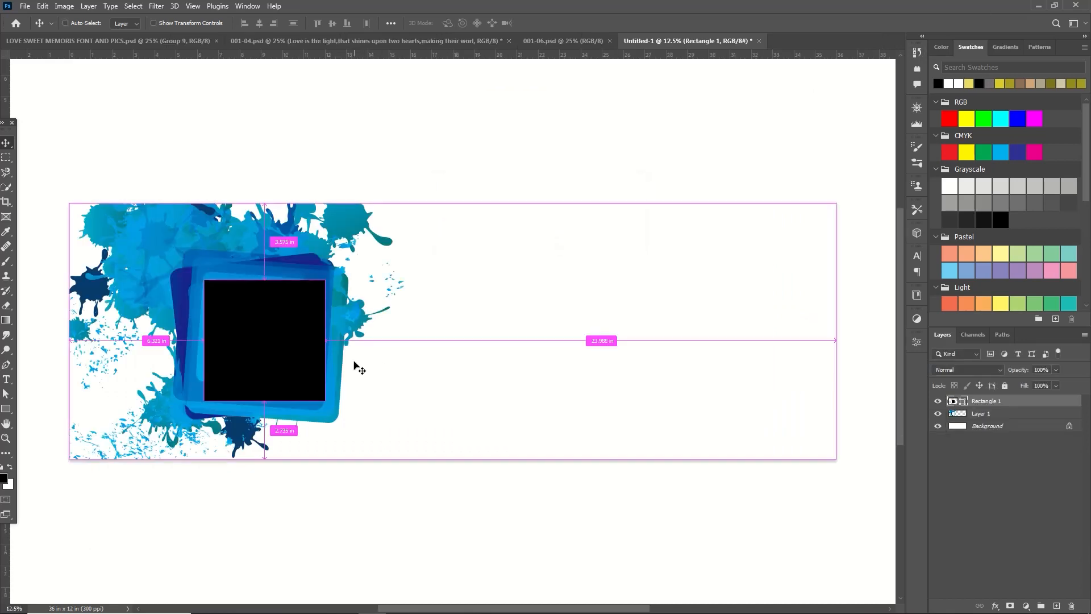
pyautogui.hotkey('ctrl', 'v')
pyautogui.moveTo(468, 358); pyautogui.dragTo(306, 359)
pyautogui.rightClick(1030, 403)
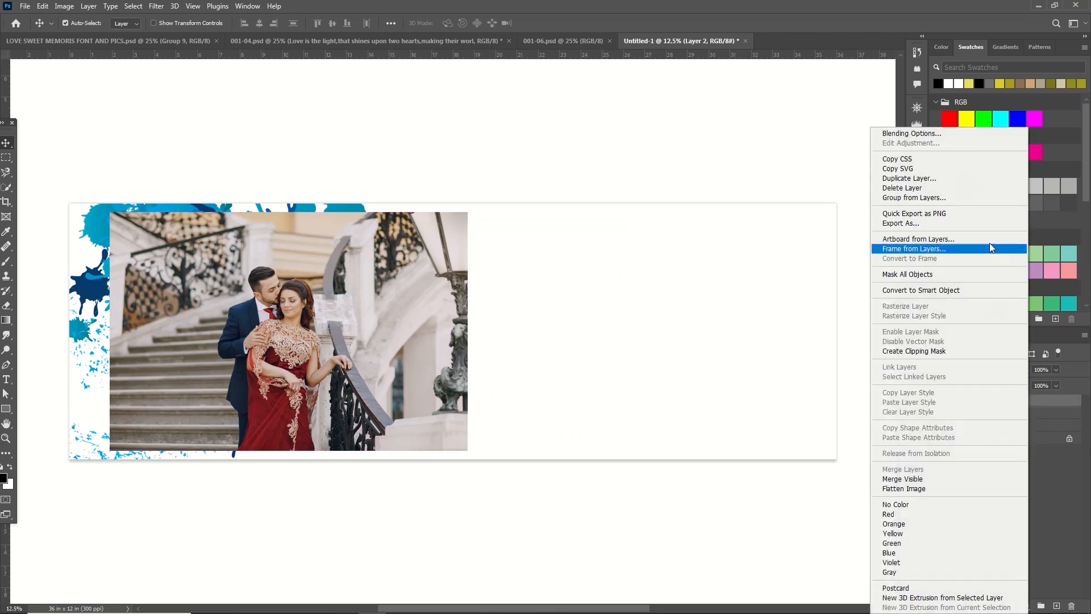
pyautogui.click(954, 352)
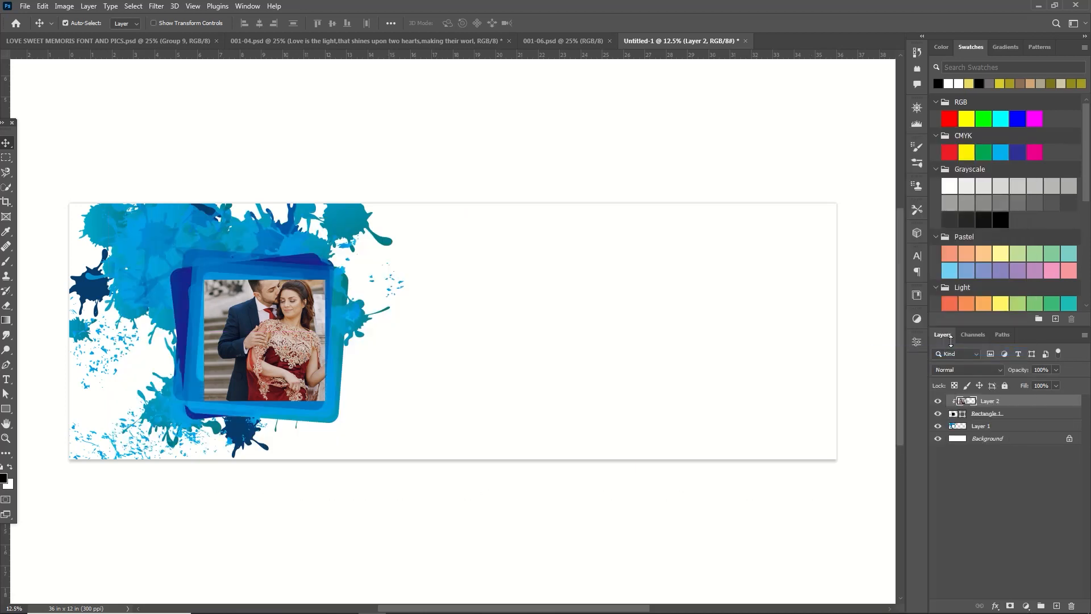
# - Scale the clipped couple photo to 80% and rotate it about 18.22° within the blue frame
pyautogui.hotkey('ctrl', 't')
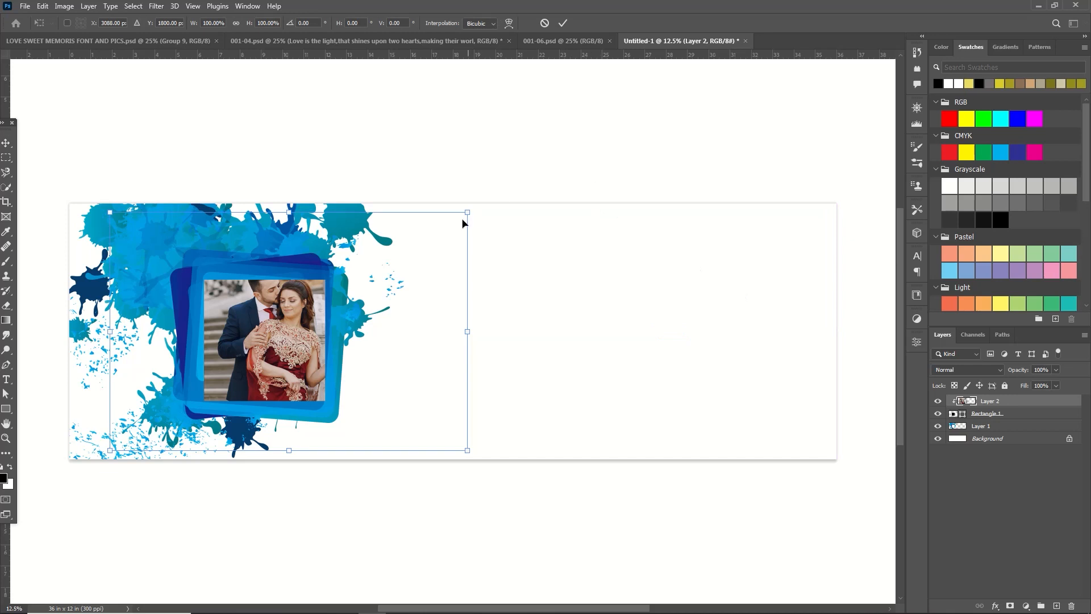
pyautogui.moveTo(464, 213); pyautogui.dragTo(419, 245)
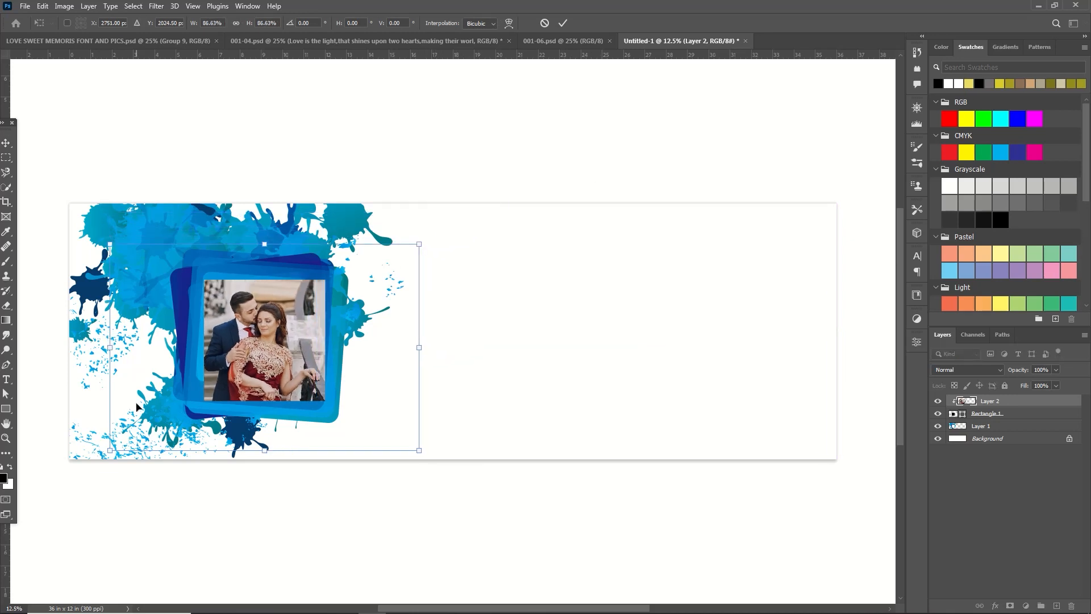
pyautogui.moveTo(108, 452); pyautogui.dragTo(135, 443)
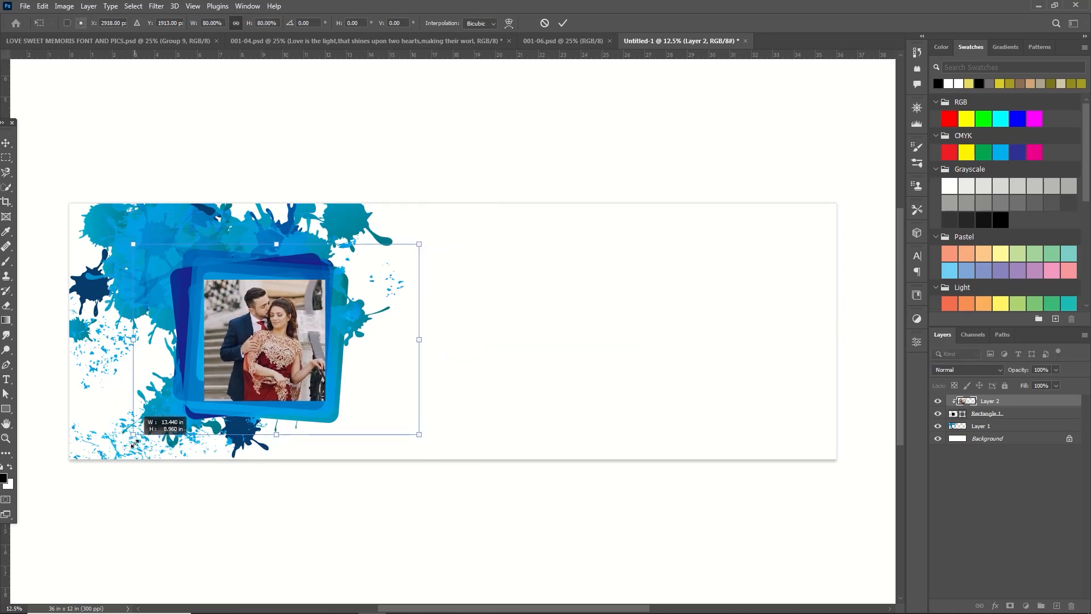
pyautogui.moveTo(493, 215); pyautogui.dragTo(501, 292)
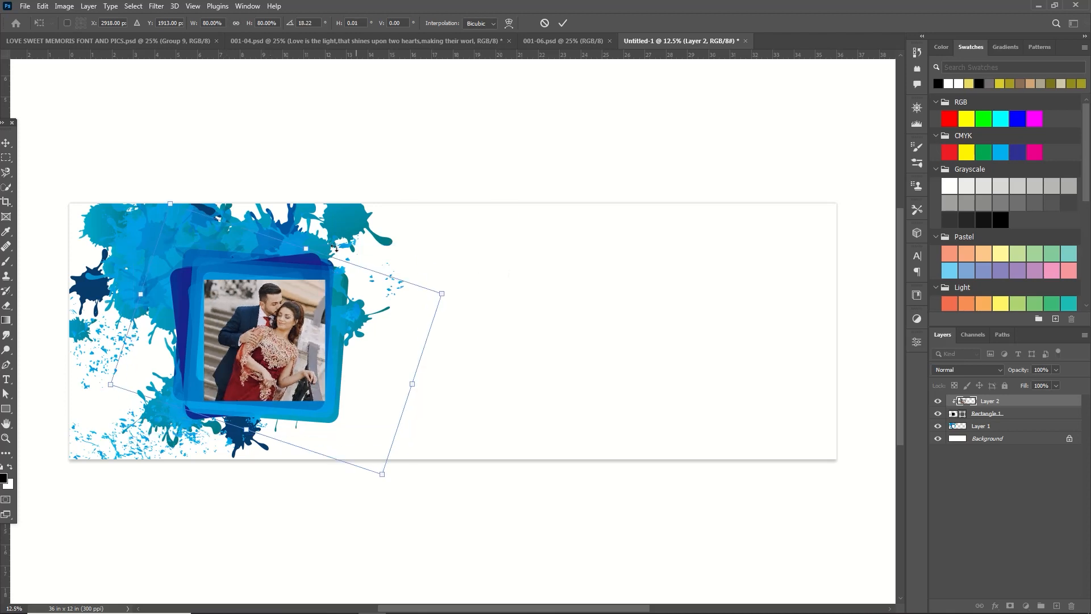
pyautogui.click(562, 23)
# - Rotate the couple photo, its black square and the blue splash frame together about -9.22° and shift them toward the spread's left edge
pyautogui.keyDown('shift'); pyautogui.click(987, 413); pyautogui.keyUp('shift')
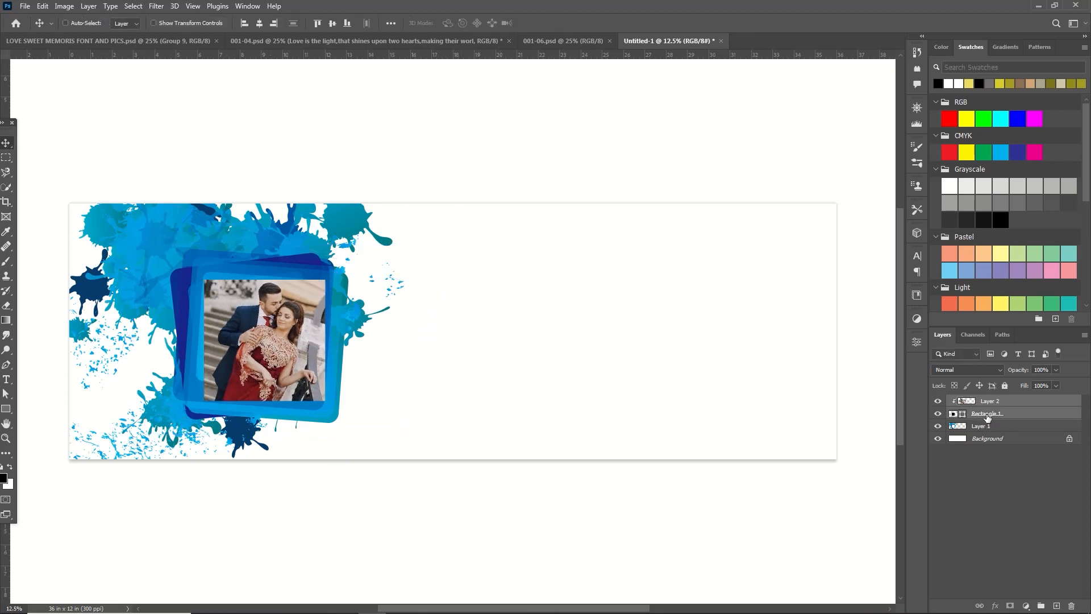
pyautogui.keyDown('shift'); pyautogui.click(984, 430); pyautogui.keyUp('shift')
pyautogui.hotkey('ctrl', 't')
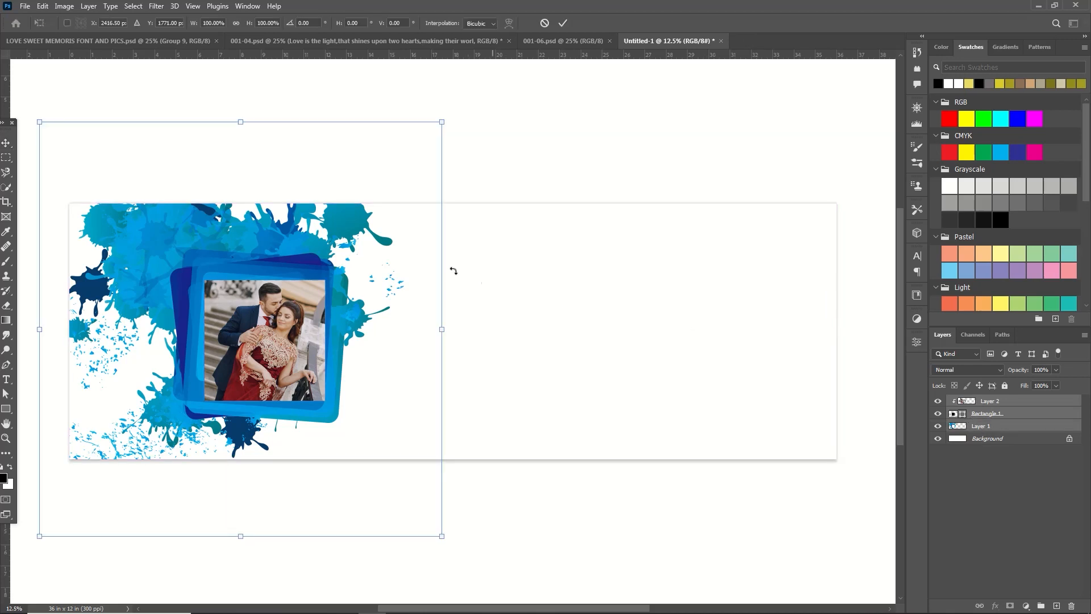
pyautogui.moveTo(333, 300); pyautogui.dragTo(298, 277)
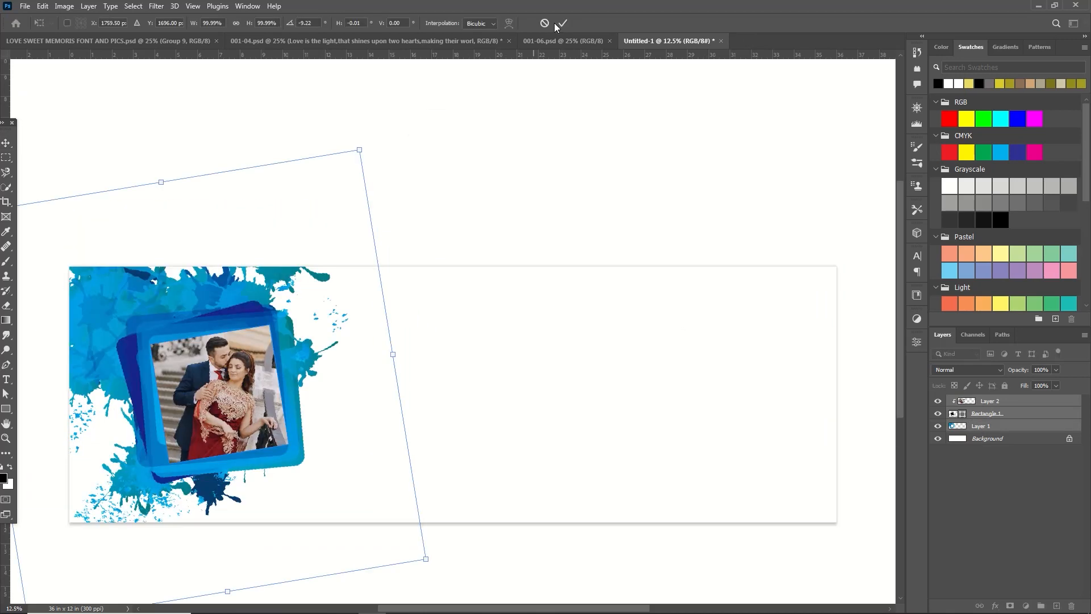
pyautogui.click(561, 23)
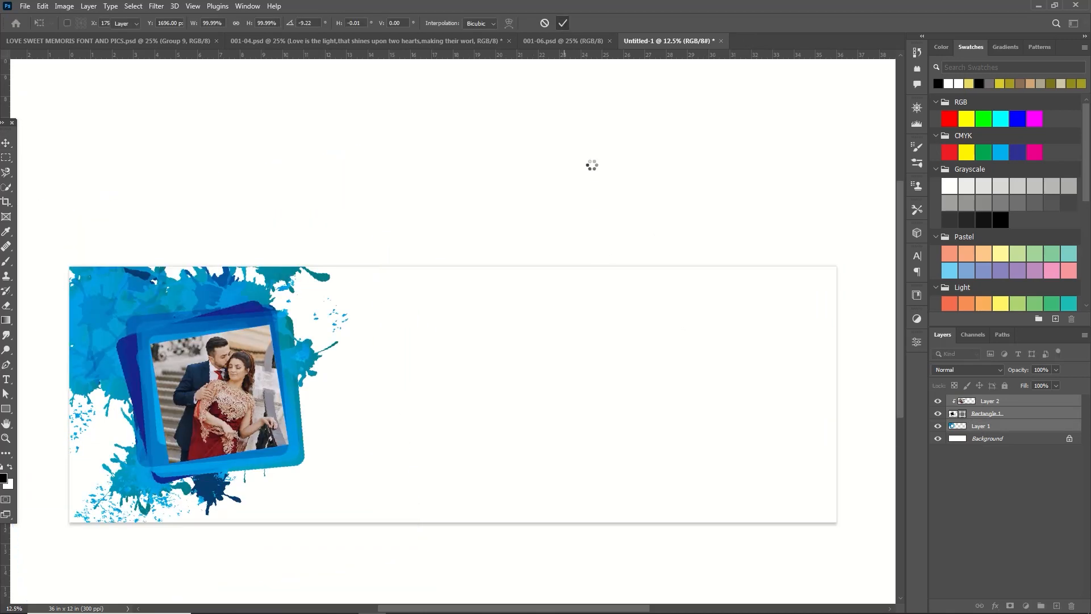
# - Open the purple splash frame "pngwing.com (14)" from New folder, cut its artwork, and close the file without saving
pyautogui.scroll(-3, 602, 144)
pyautogui.scroll(-2, 554, 259)
pyautogui.scroll(-1, 497, 238)
pyautogui.click(25, 5)
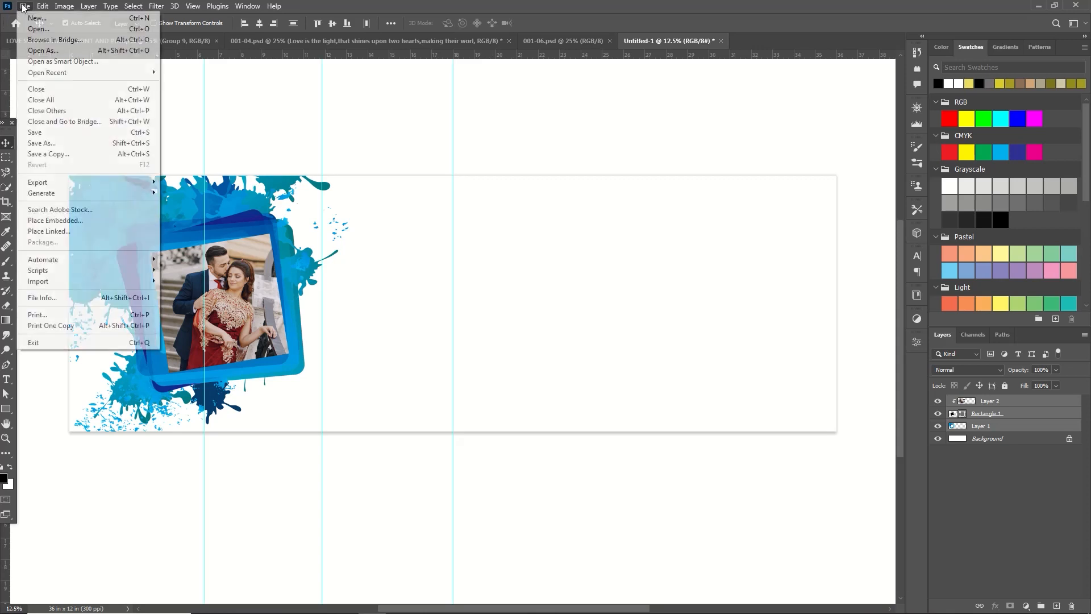
pyautogui.click(38, 29)
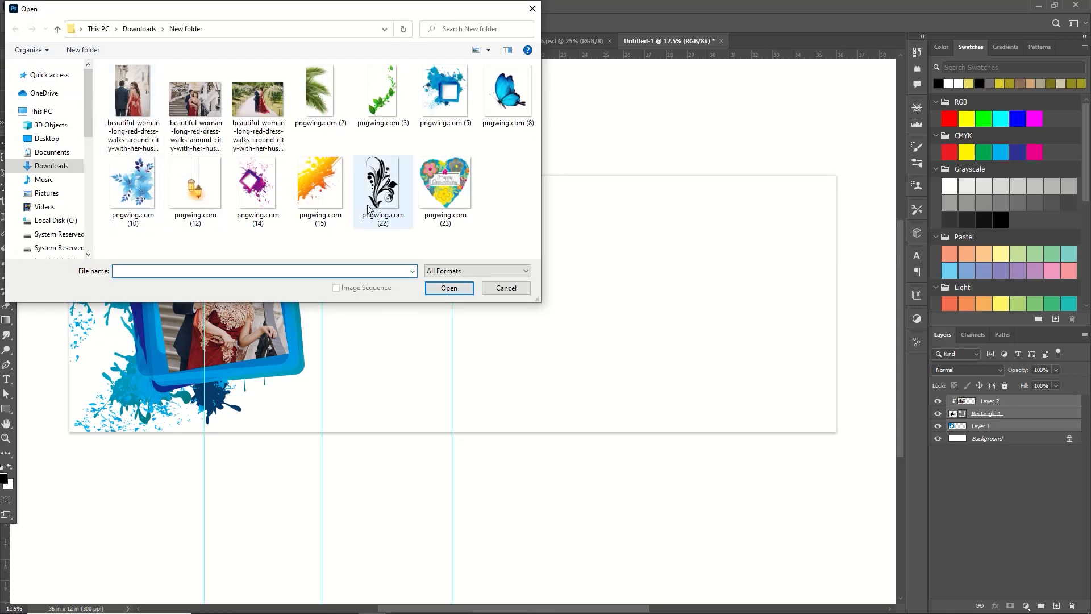
pyautogui.click(253, 190)
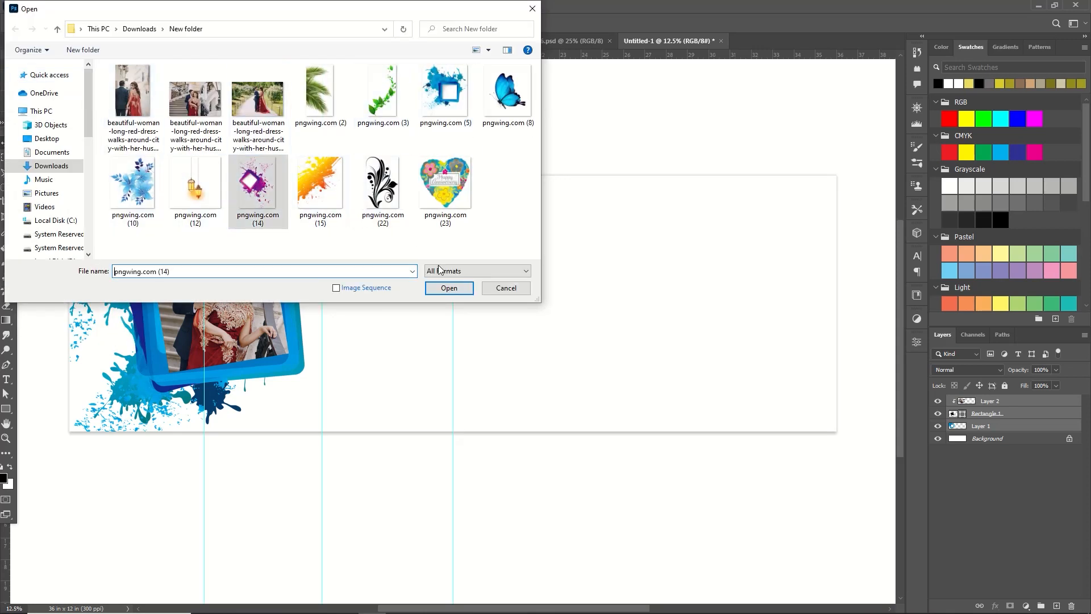
pyautogui.click(449, 289)
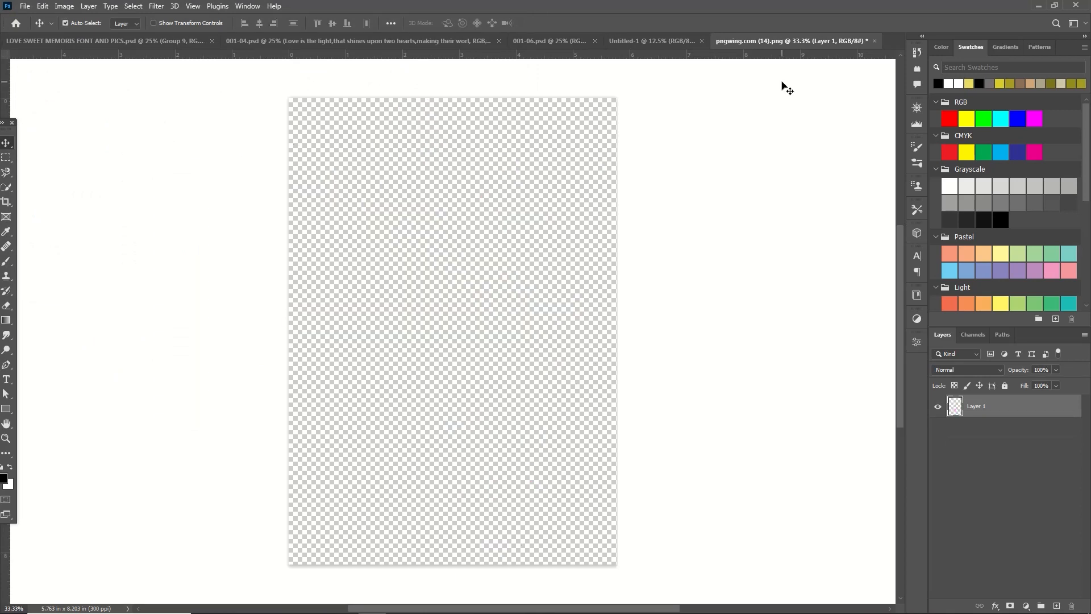
pyautogui.click(873, 41)
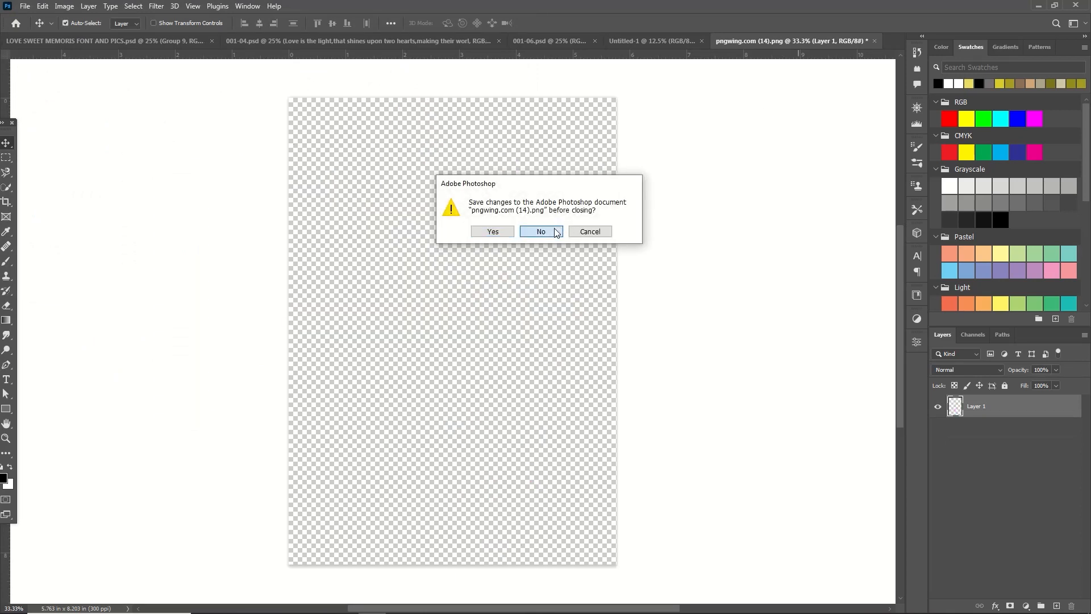
pyautogui.click(540, 230)
# - Paste the purple splash frame into Untitled-1, then enlarge and rotate it at the spread's right end
pyautogui.hotkey('ctrl', 'v')
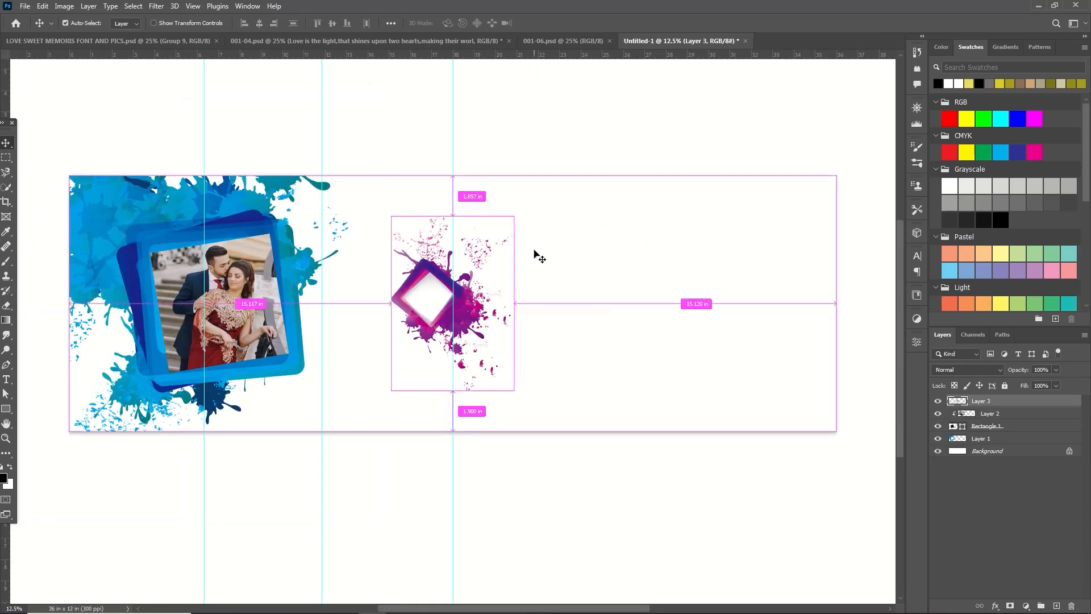
pyautogui.hotkey('ctrl', 't')
pyautogui.moveTo(466, 277); pyautogui.dragTo(788, 236)
pyautogui.moveTo(708, 353); pyautogui.dragTo(613, 441)
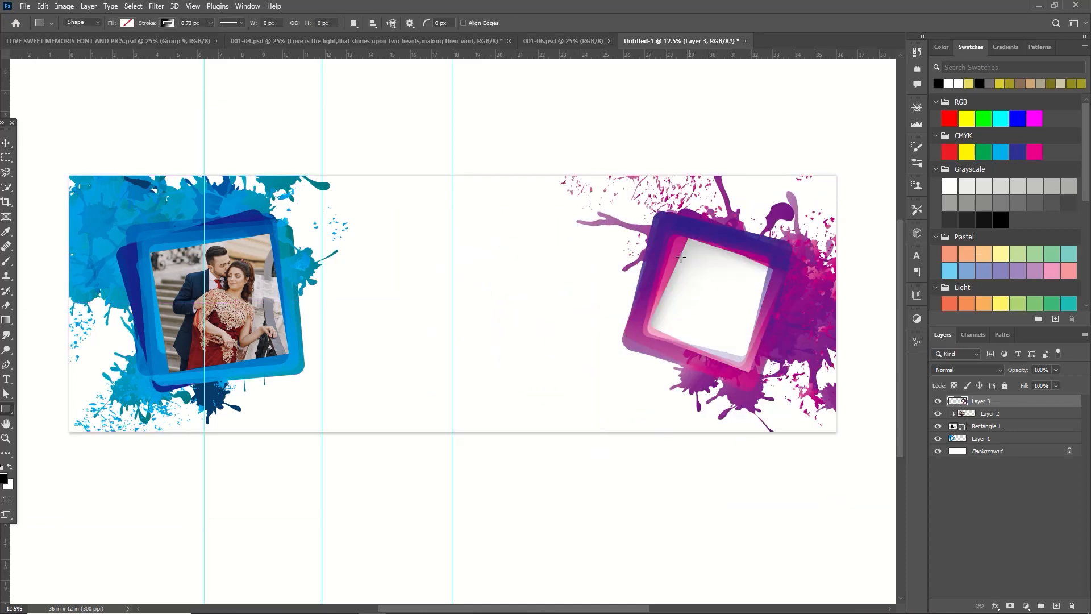
# - Rotate the purple splash frame about -11.84° to bring its opening nearly upright
pyautogui.hotkey('ctrl', 't')
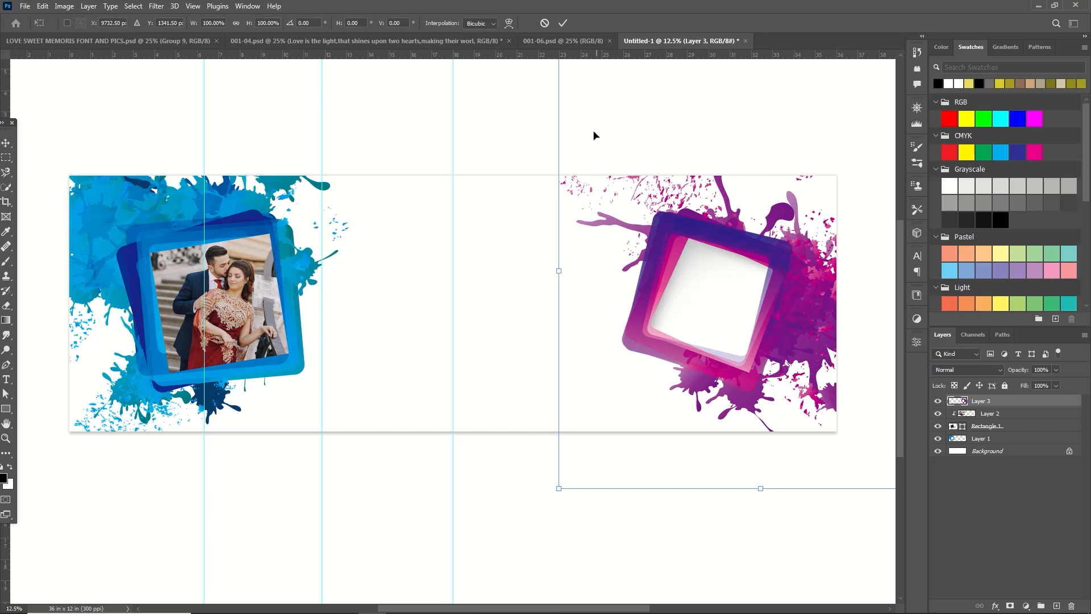
pyautogui.moveTo(528, 451); pyautogui.dragTo(598, 536)
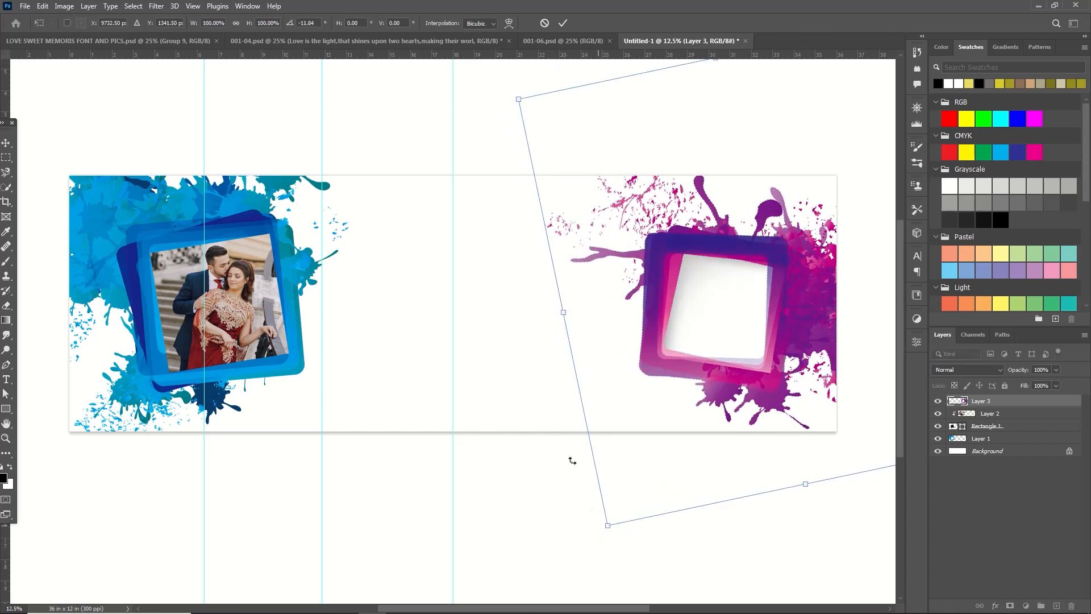
pyautogui.click(563, 23)
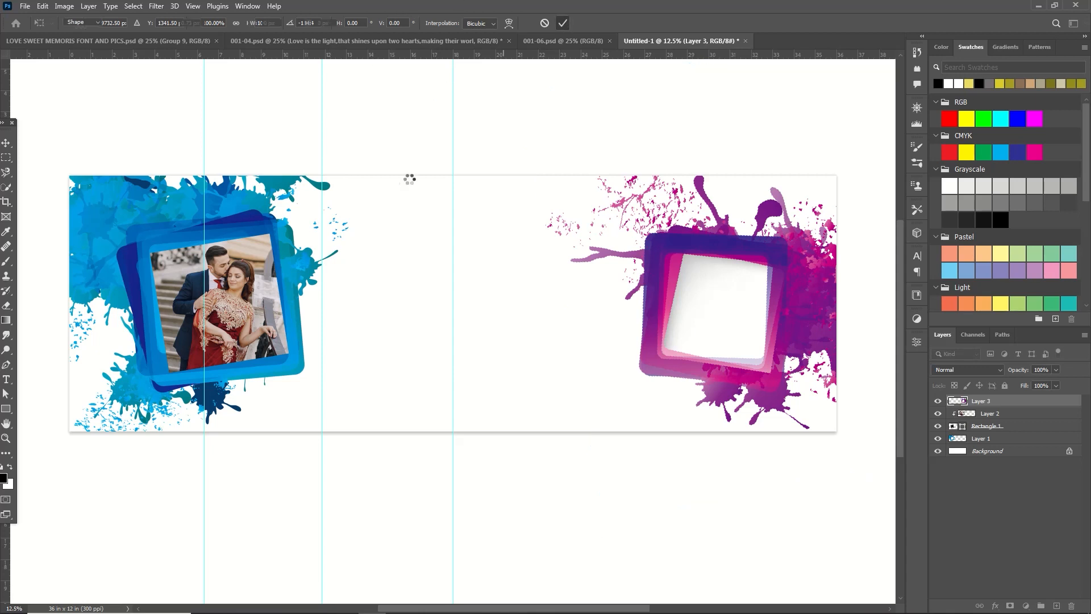
# - Align vertical and horizontal guides with the edges of the purple frame's opening, fine-tuning the frame's rotation to match
pyautogui.press('u')
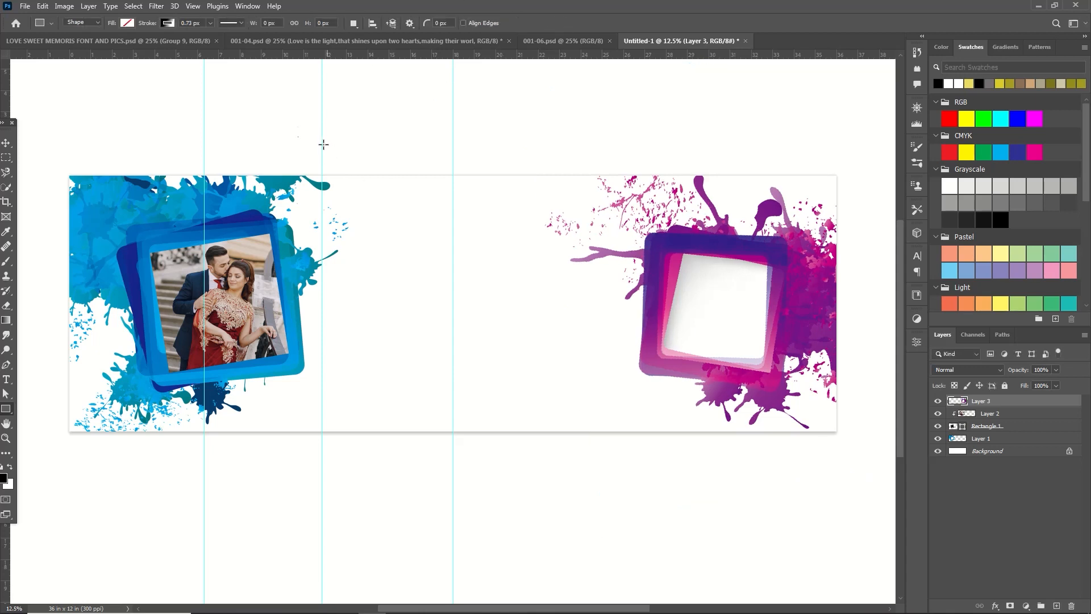
pyautogui.click(6, 142)
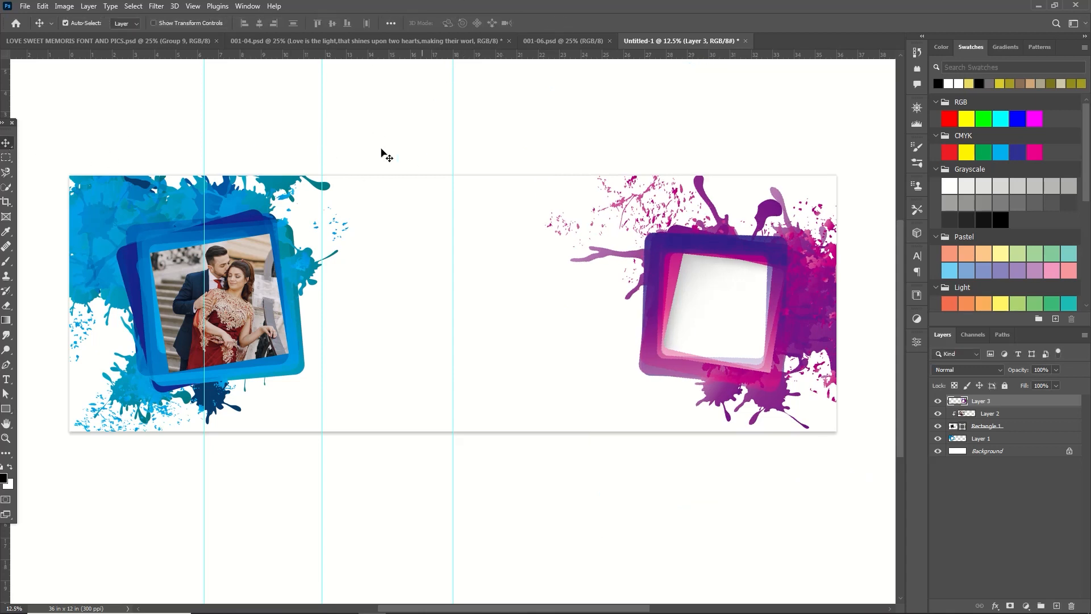
pyautogui.moveTo(321, 146); pyautogui.dragTo(659, 244)
pyautogui.hotkey('ctrl', 't')
pyautogui.moveTo(528, 480); pyautogui.dragTo(528, 492)
pyautogui.click(563, 23)
pyautogui.moveTo(659, 153); pyautogui.dragTo(663, 163)
pyautogui.moveTo(204, 138); pyautogui.dragTo(767, 211)
pyautogui.moveTo(730, 54); pyautogui.dragTo(760, 257)
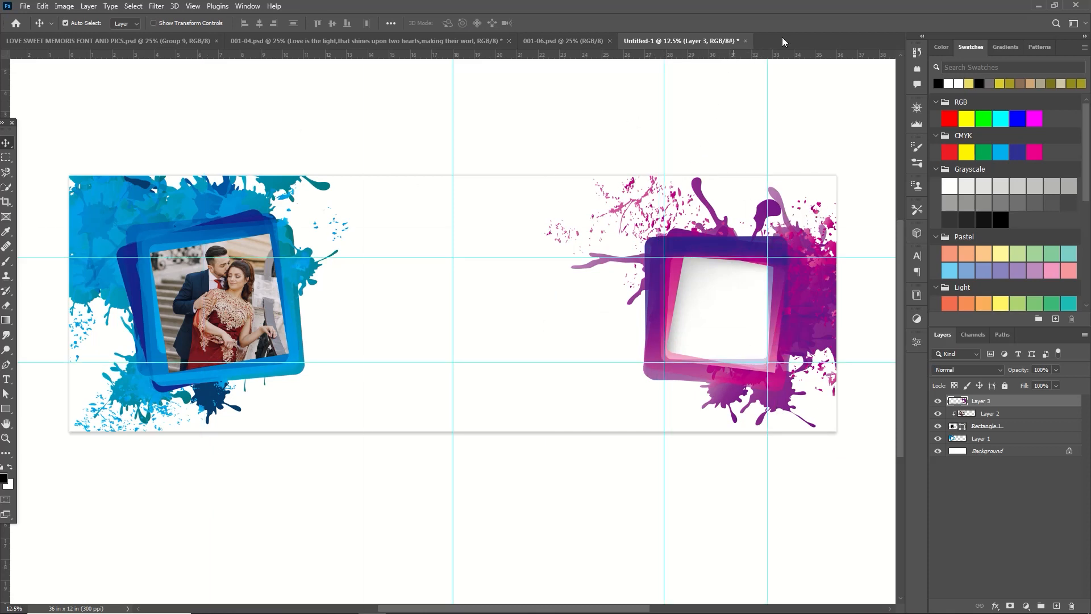
# - Draw a rectangle about 4.87 × 4.93 in over the purple frame's opening and fill it with black
pyautogui.click(6, 409)
pyautogui.moveTo(664, 256); pyautogui.dragTo(766, 362)
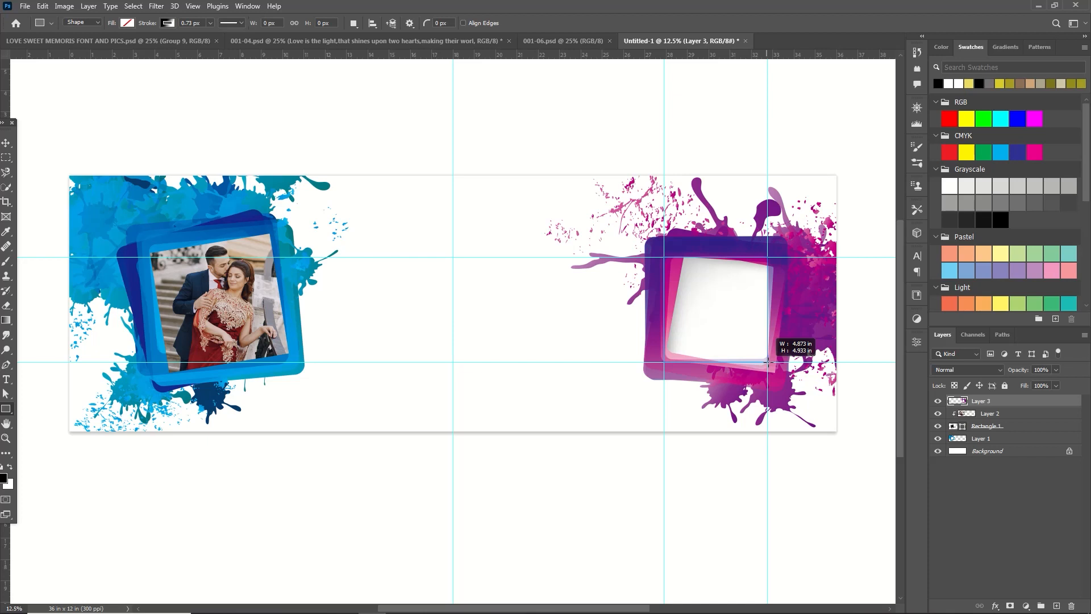
pyautogui.moveTo(767, 362); pyautogui.dragTo(768, 361)
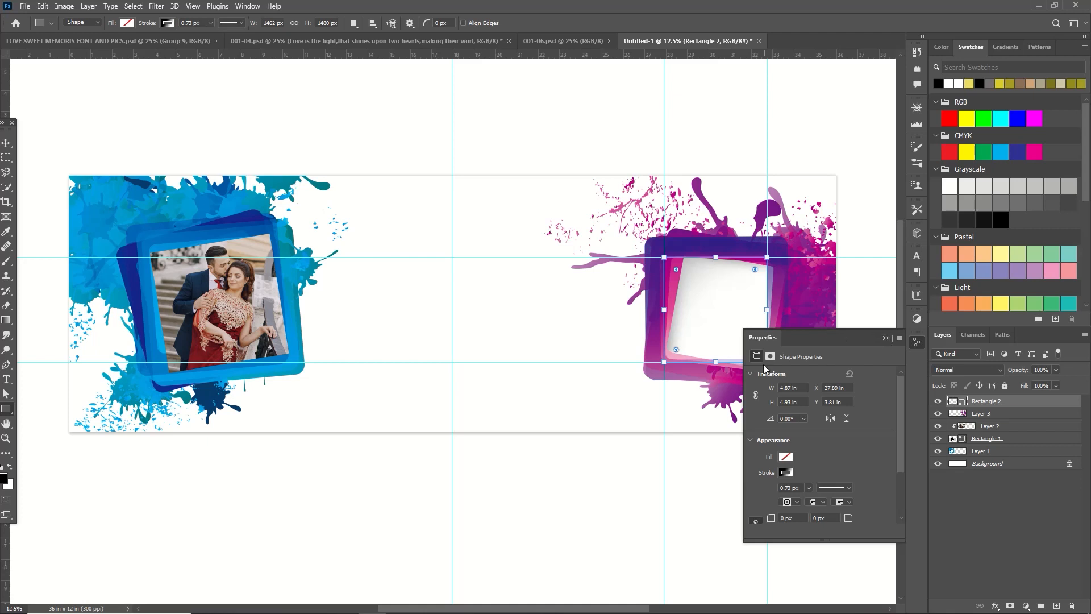
pyautogui.click(786, 456)
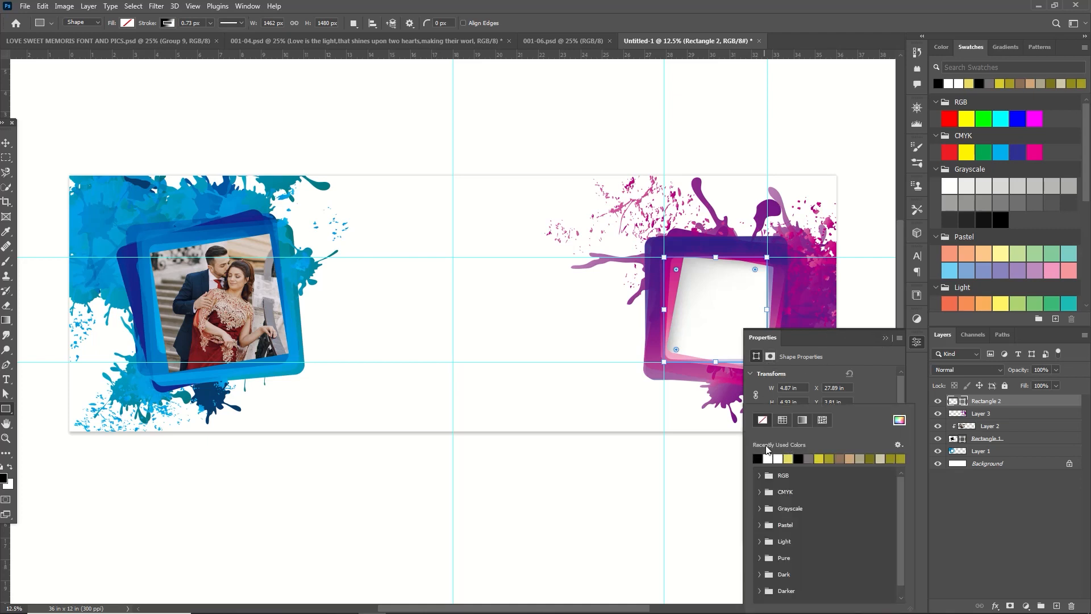
pyautogui.click(759, 458)
pyautogui.click(887, 337)
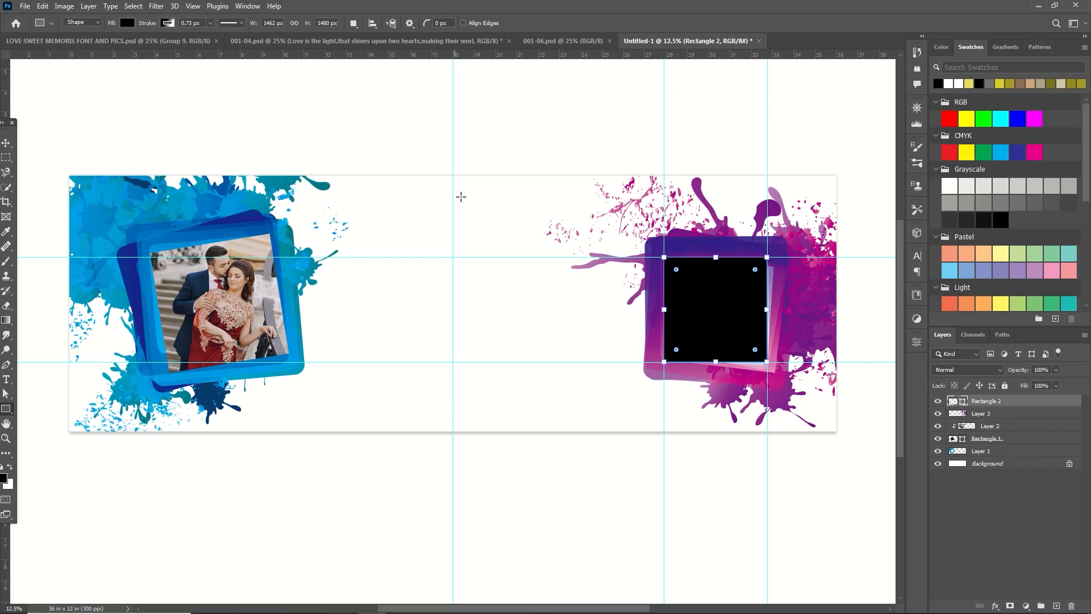
# - Rotate the black rectangle and purple splash frame together about 20.41°
pyautogui.hotkey('ctrl', 't')
pyautogui.moveTo(534, 514); pyautogui.dragTo(465, 431)
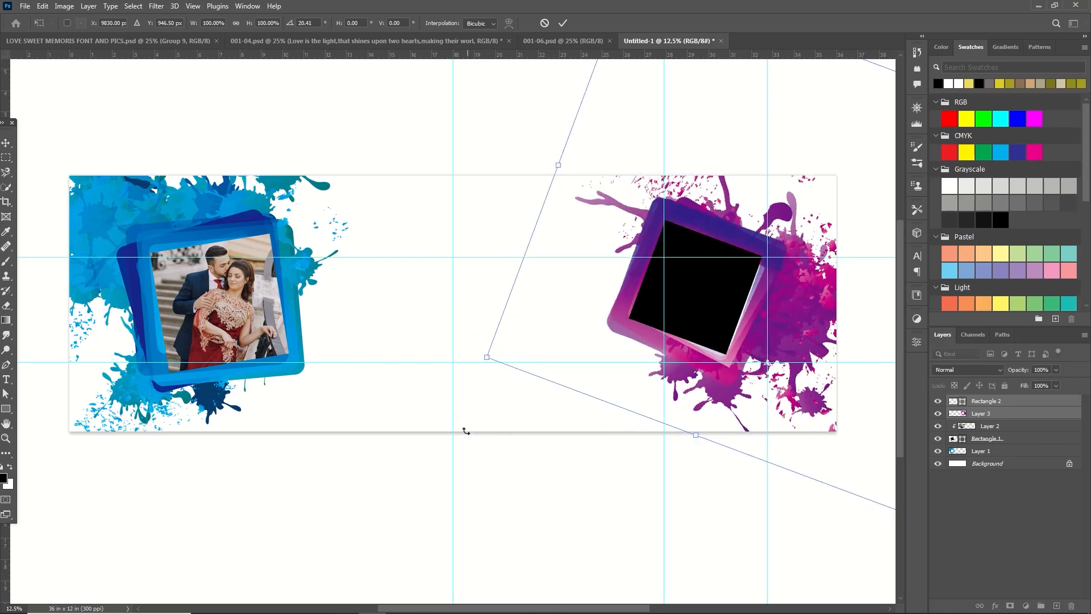
pyautogui.click(562, 23)
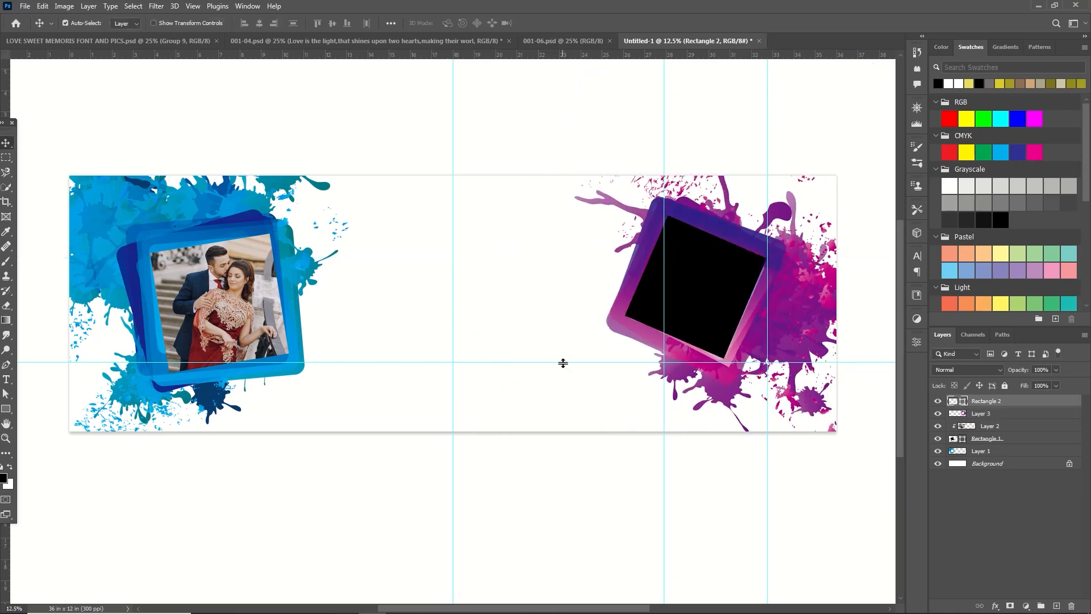
# - Remove the guides around the purple frame's opening, keeping only the spread's vertical centre guide
pyautogui.moveTo(574, 257); pyautogui.dragTo(600, 56)
pyautogui.moveTo(663, 141); pyautogui.dragTo(6, 230)
pyautogui.moveTo(768, 143); pyautogui.dragTo(6, 148)
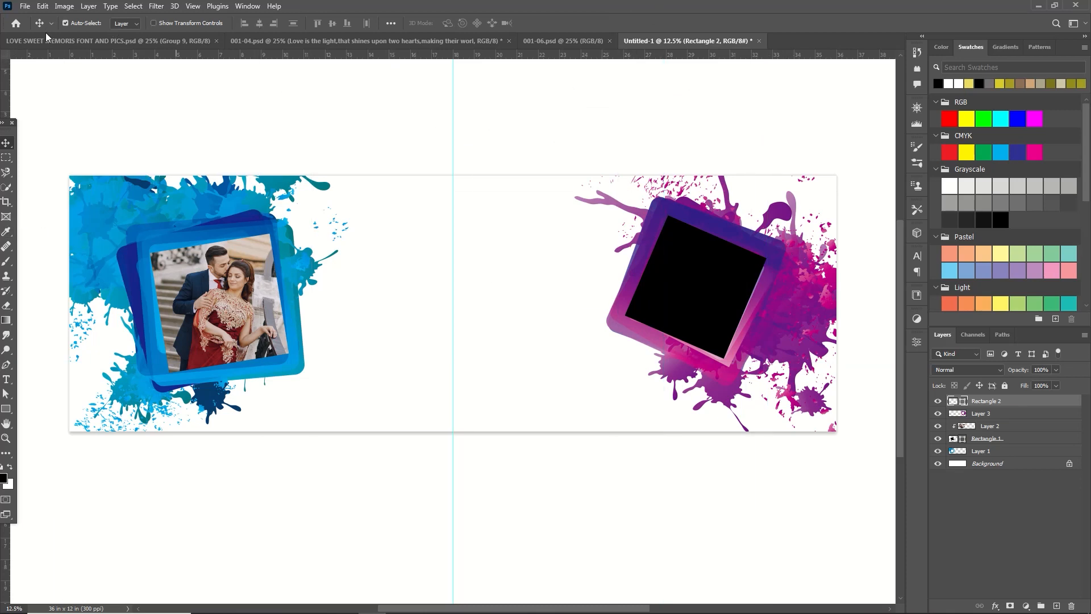
# - Open "beautiful-woman-long-red-dress-walks-around-city-with-her-husband.jpg" from New folder, cut the entire photo, and close the file without saving
pyautogui.click(25, 6)
pyautogui.click(38, 28)
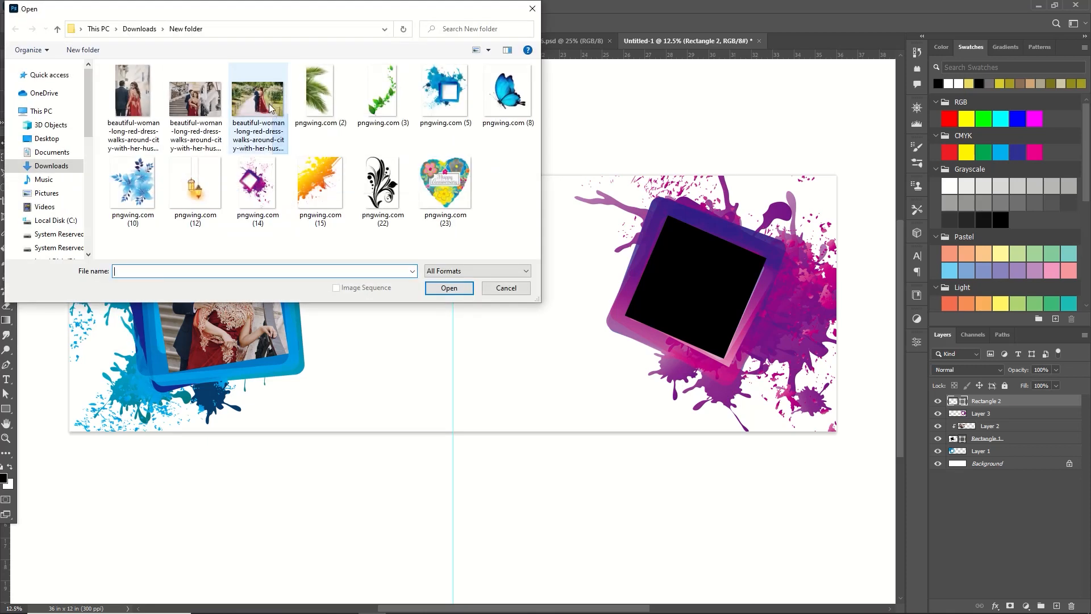
pyautogui.click(268, 103)
pyautogui.click(448, 288)
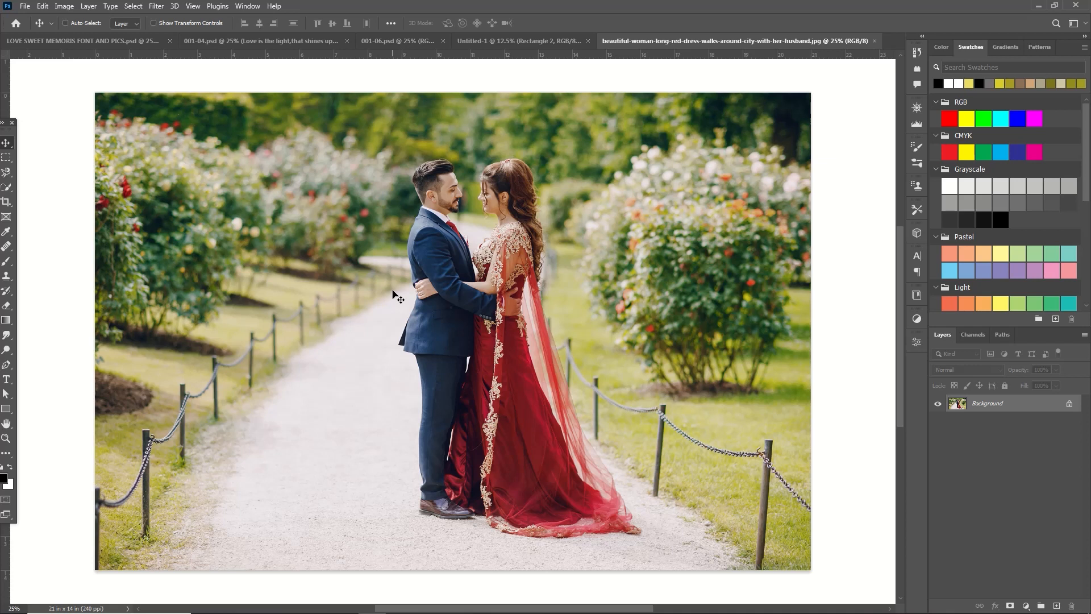
pyautogui.hotkey('ctrl', 'BackSpace')
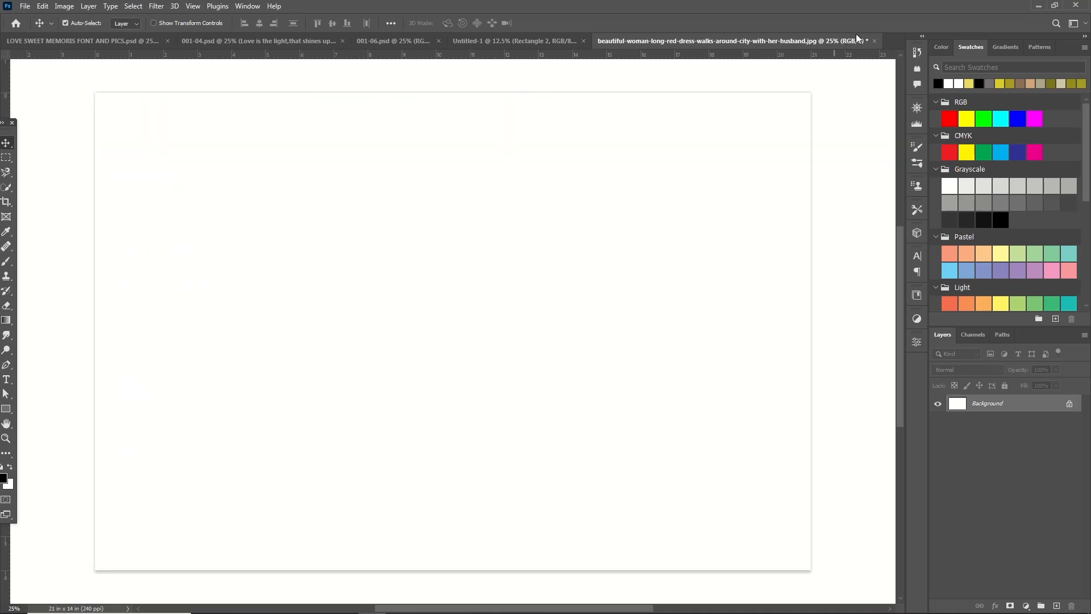
pyautogui.click(874, 42)
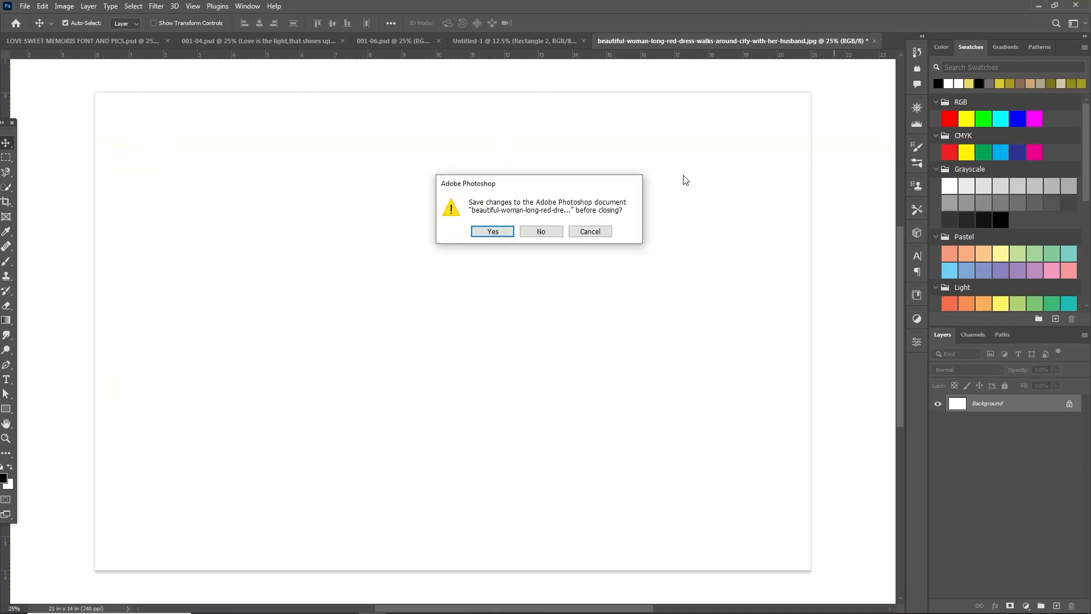
pyautogui.click(552, 234)
# - Paste the garden couple photo into Untitled-1 and move it over the black rectangle in the purple frame
pyautogui.hotkey('ctrl', 'v')
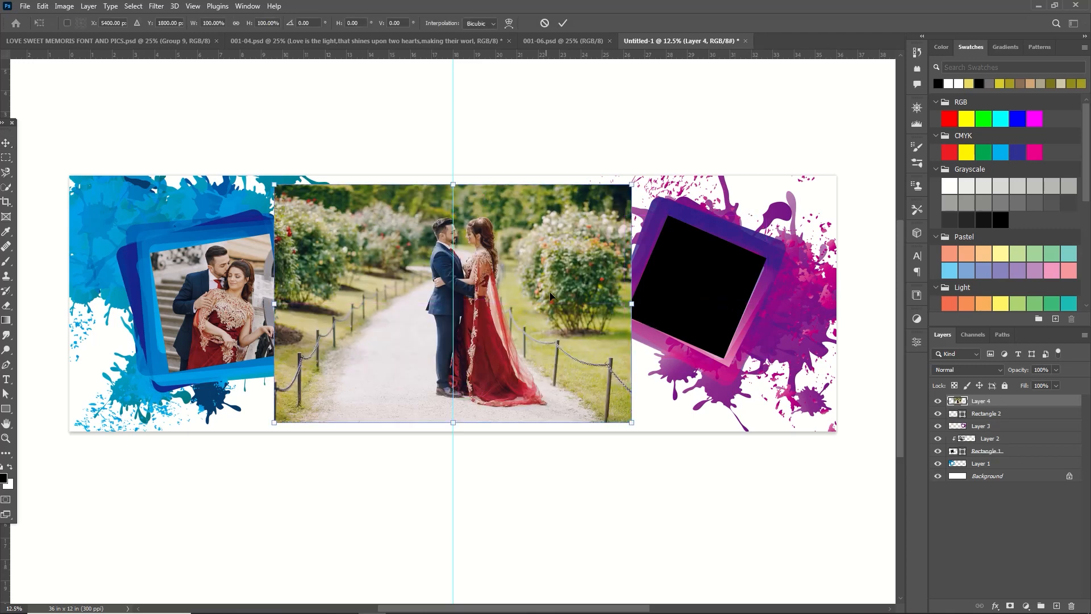
pyautogui.moveTo(550, 291); pyautogui.dragTo(769, 286)
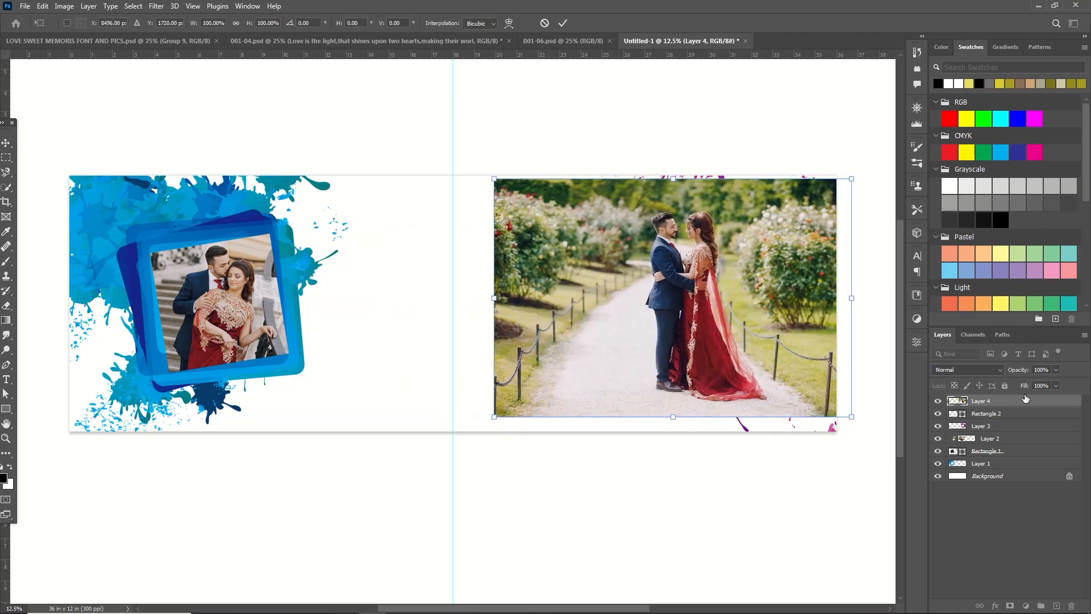
pyautogui.press('Return')
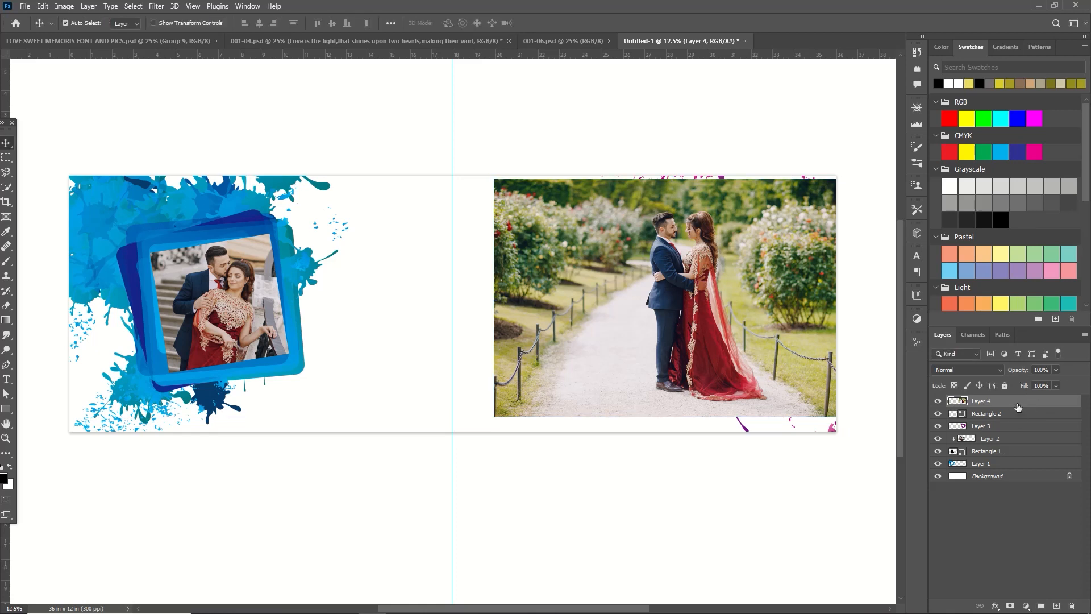
# - Clip the garden couple photo to the rectangle in the purple frame and rotate it to follow the frame's tilt
pyautogui.rightClick(1017, 402)
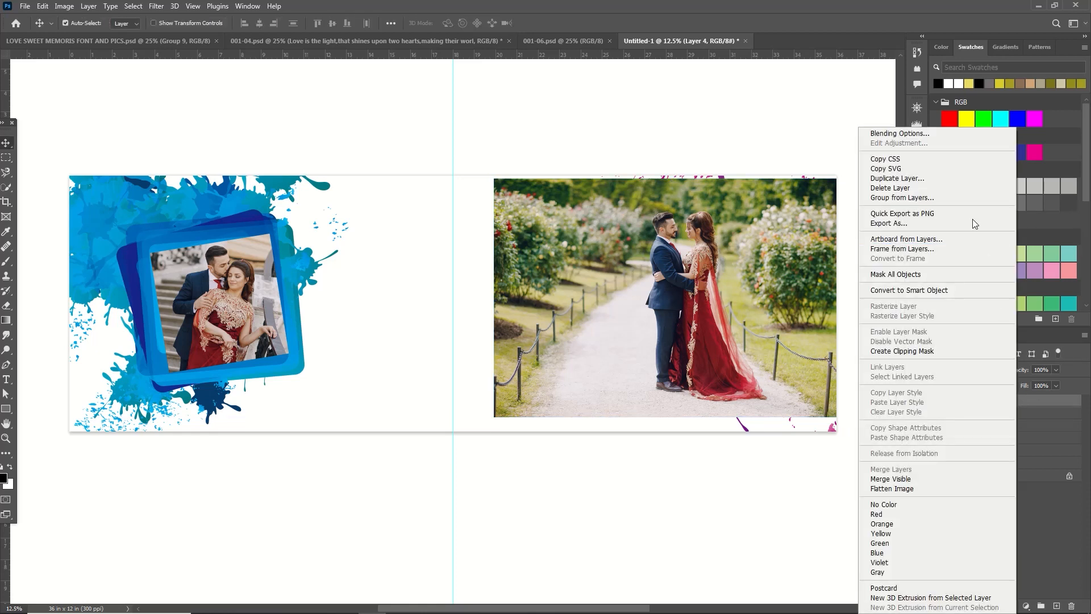
pyautogui.click(944, 351)
pyautogui.hotkey('ctrl', 't')
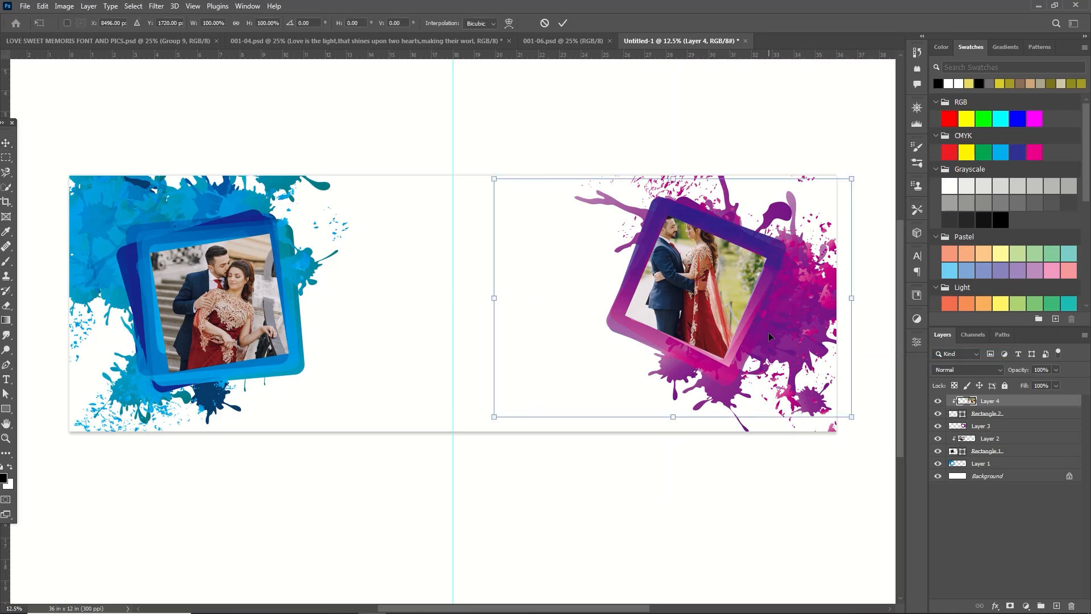
pyautogui.moveTo(872, 166); pyautogui.dragTo(900, 272)
pyautogui.click(563, 24)
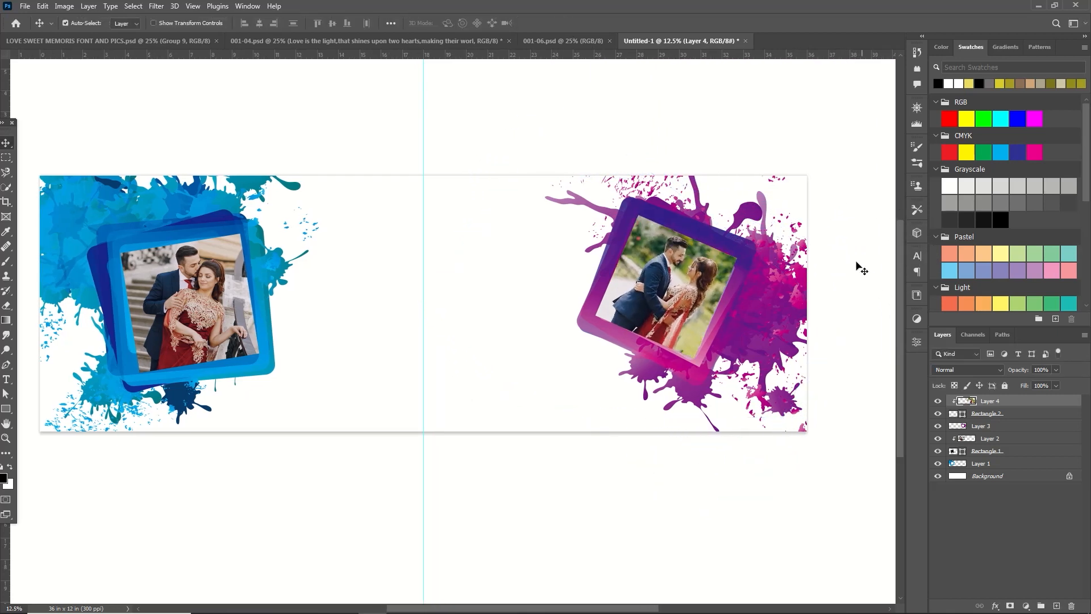
# - Draw a black-filled rectangle about 5.89 × 3.07 in overlapping the inner edge of the blue frame
pyautogui.click(7, 409)
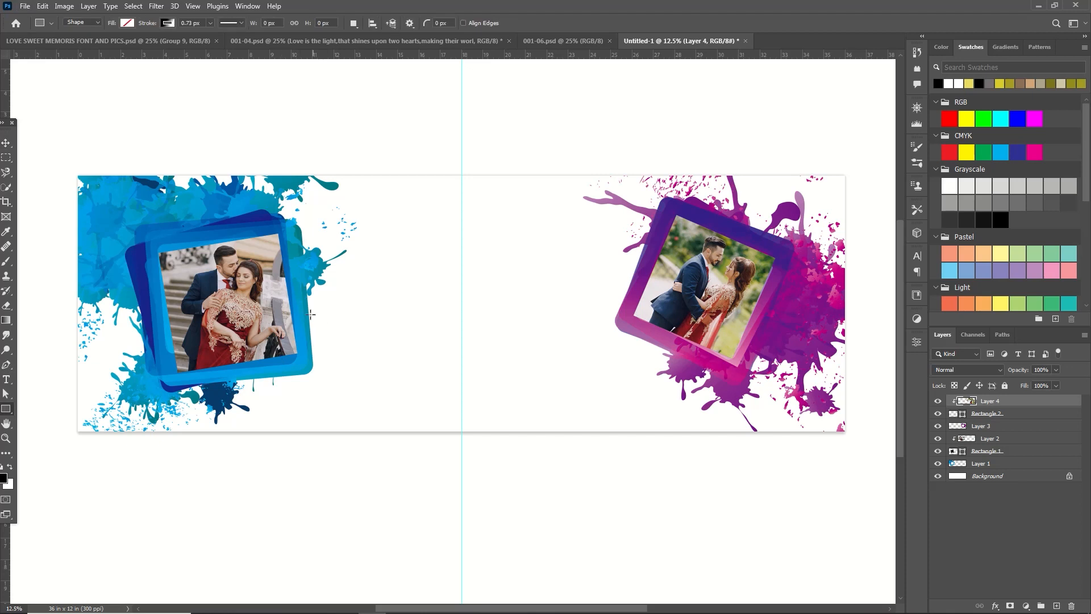
pyautogui.moveTo(287, 308); pyautogui.dragTo(413, 373)
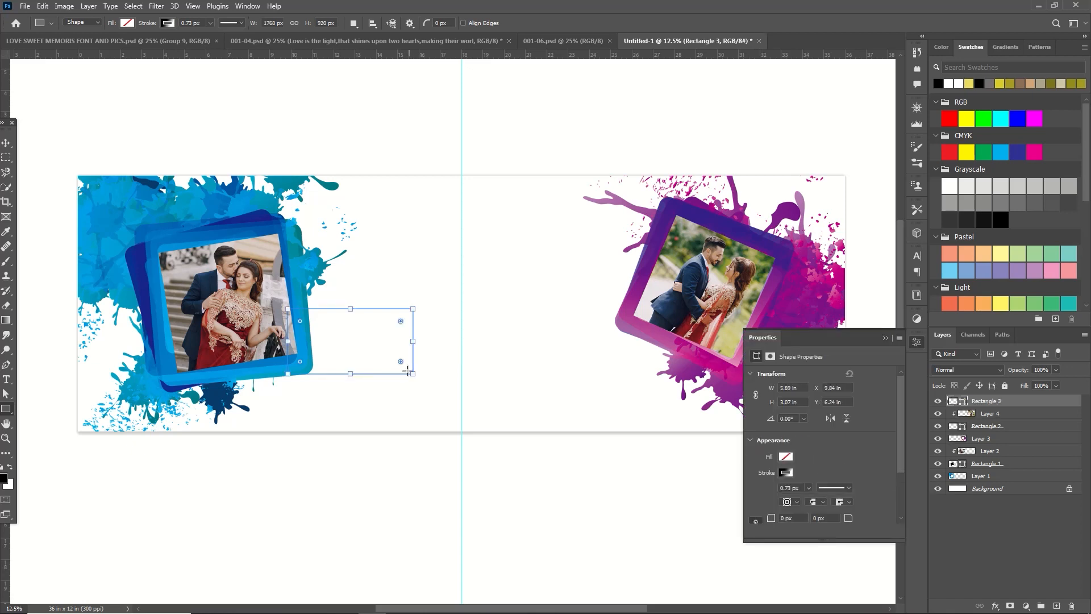
pyautogui.click(785, 457)
pyautogui.click(760, 458)
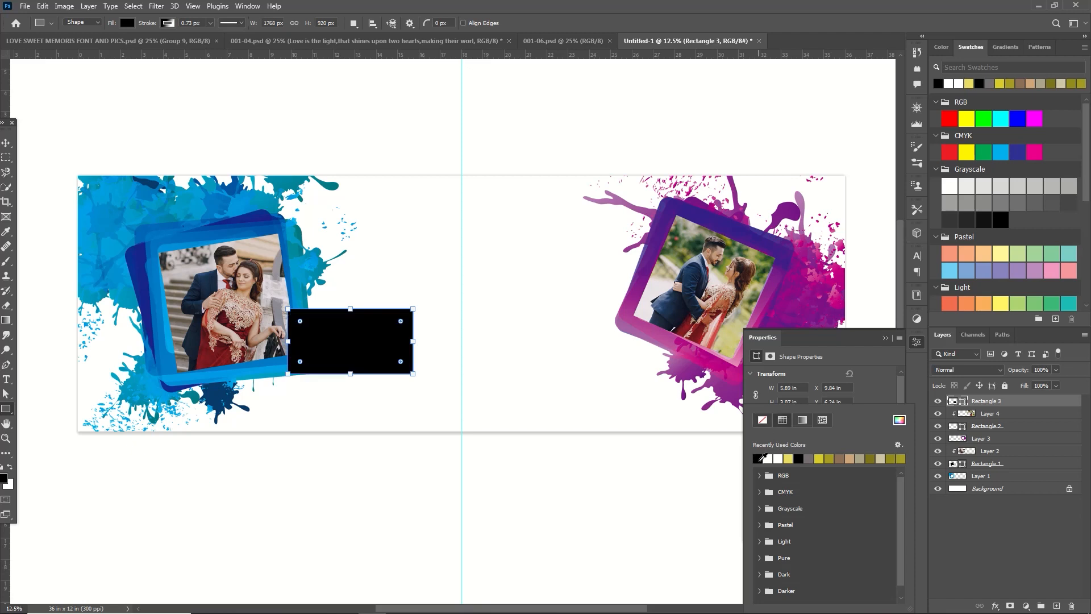
pyautogui.click(885, 338)
pyautogui.click(886, 338)
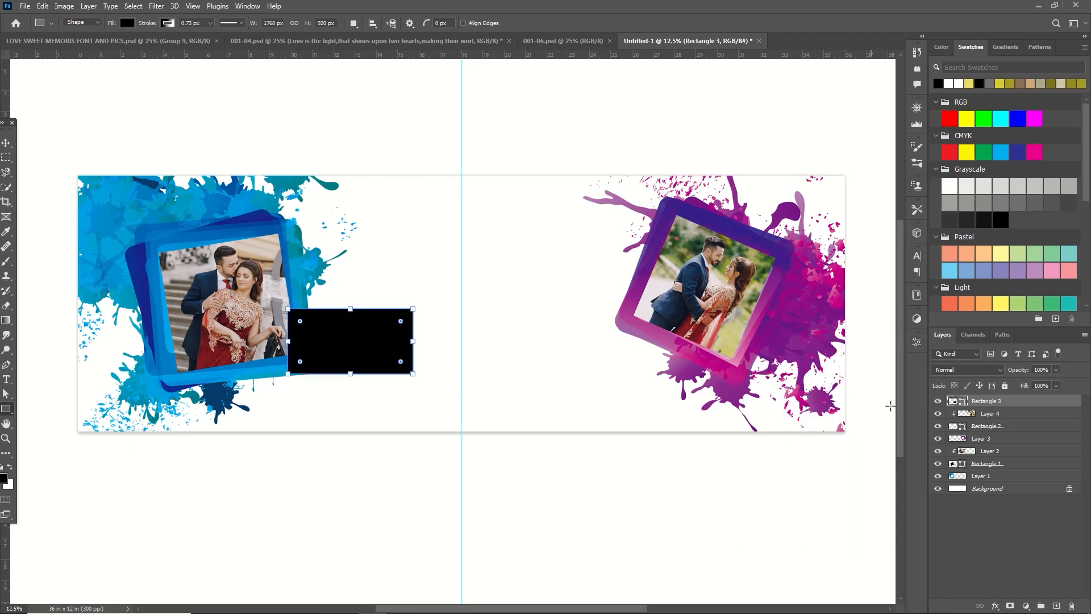
# - Move the new black rectangle behind the blue splash frame and recolor it medium blue #396da2
pyautogui.moveTo(982, 404); pyautogui.dragTo(1000, 480)
pyautogui.doubleClick(953, 475)
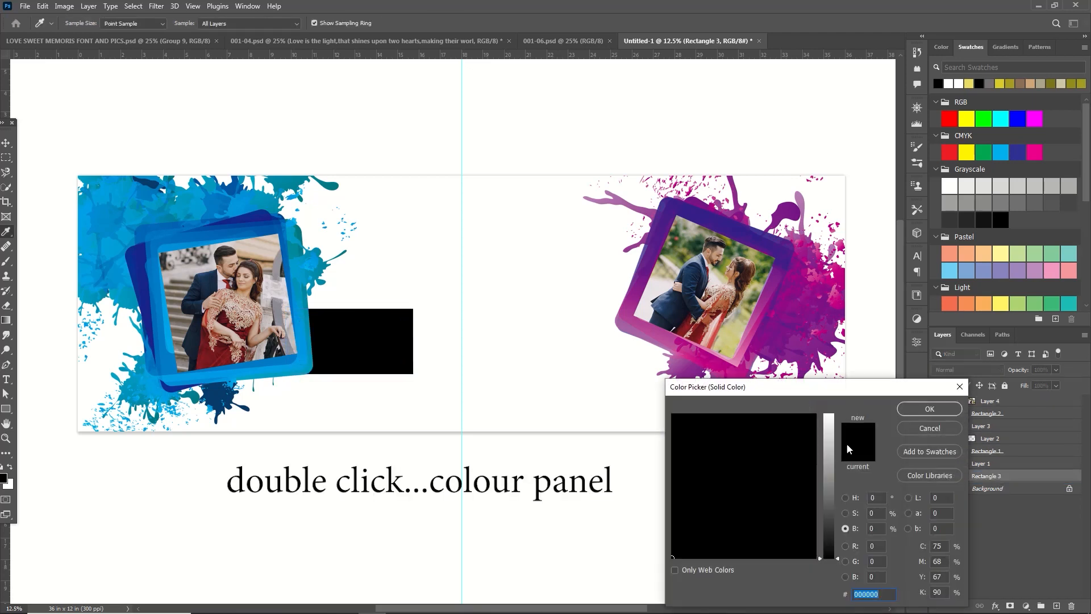
pyautogui.click(829, 435)
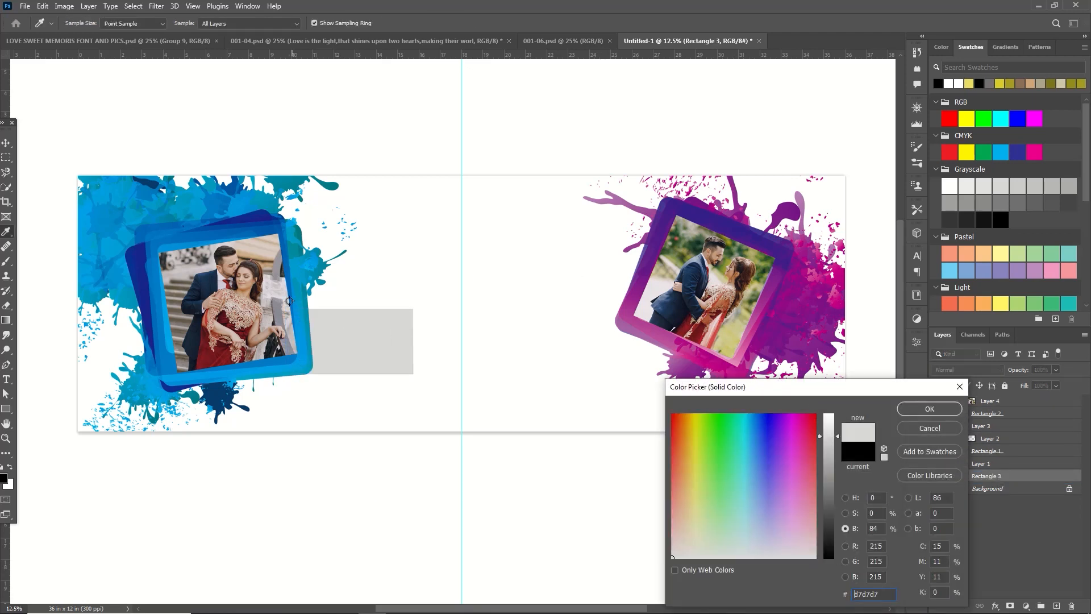
pyautogui.click(201, 280)
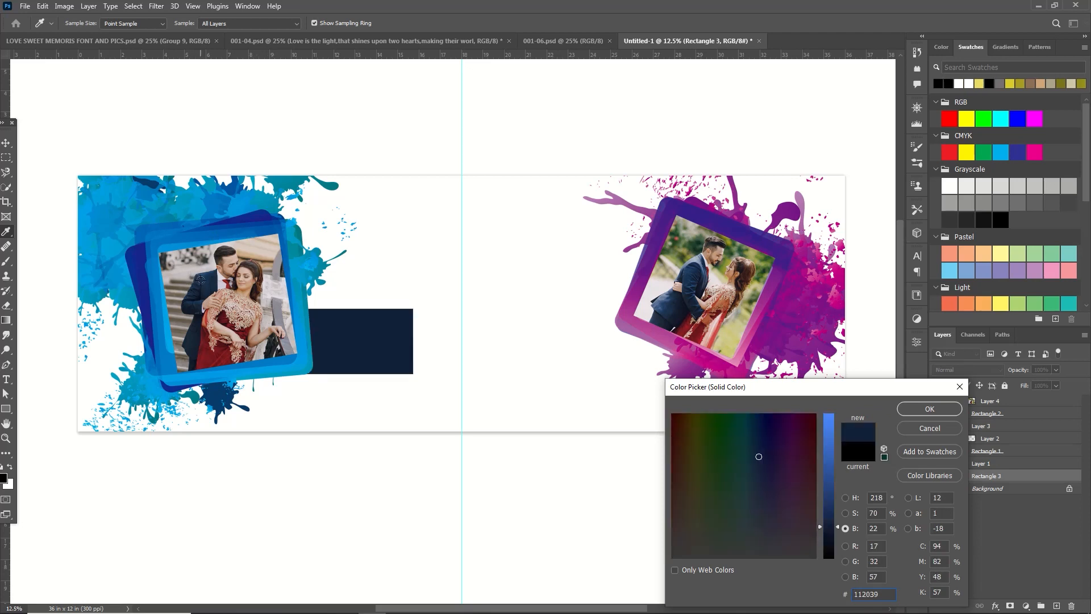
pyautogui.click(834, 524)
pyautogui.moveTo(837, 528); pyautogui.dragTo(832, 464)
pyautogui.press('Return')
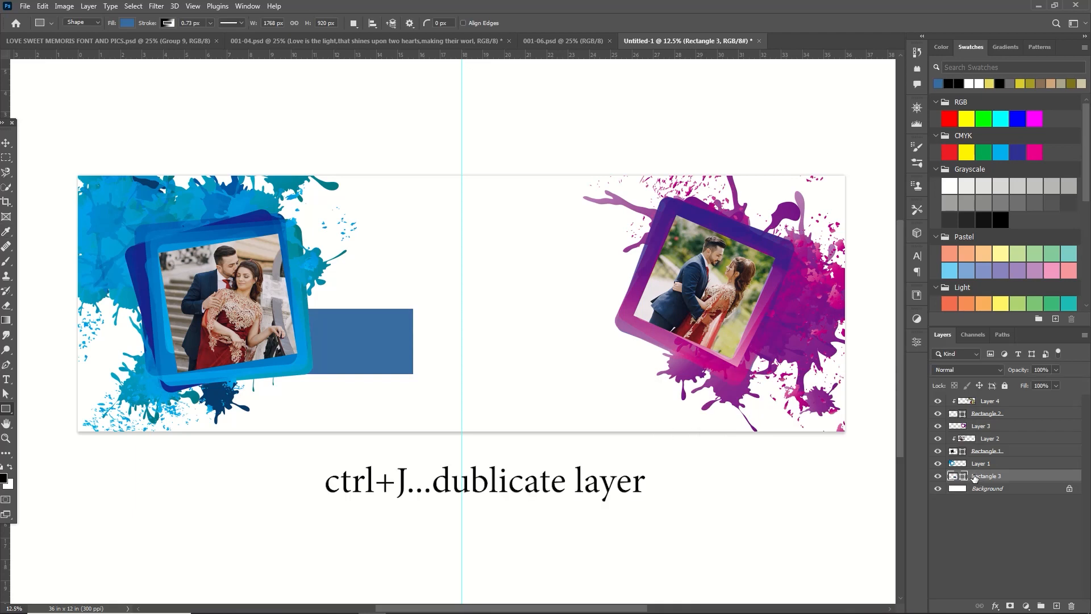
# - Duplicate the blue rectangle and recolor the lower one dark blue #0f2378
pyautogui.hotkey('ctrl', 'j')
pyautogui.click(973, 489)
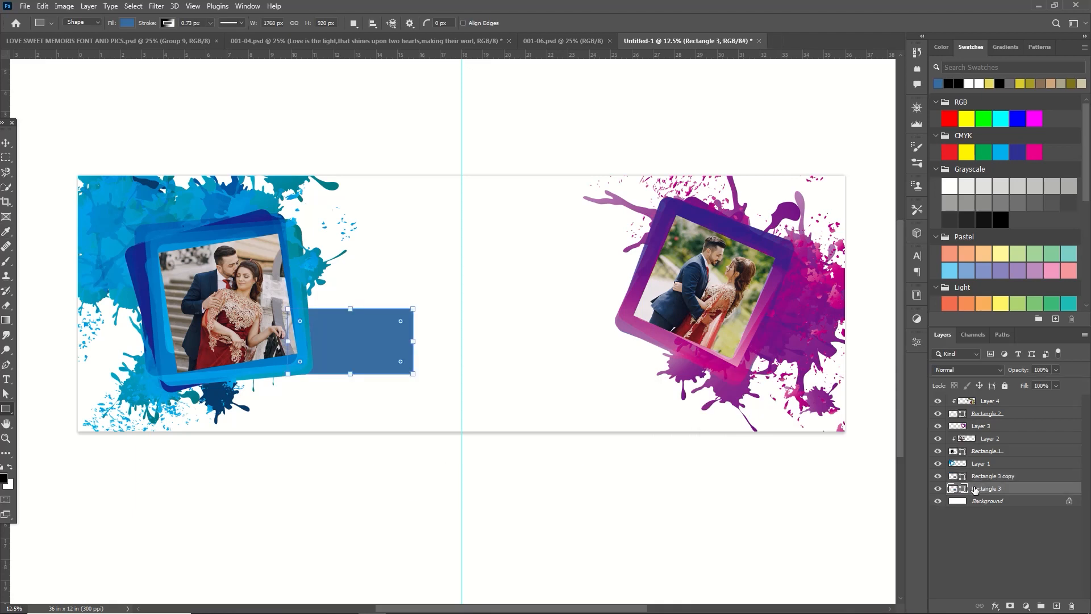
pyautogui.doubleClick(953, 488)
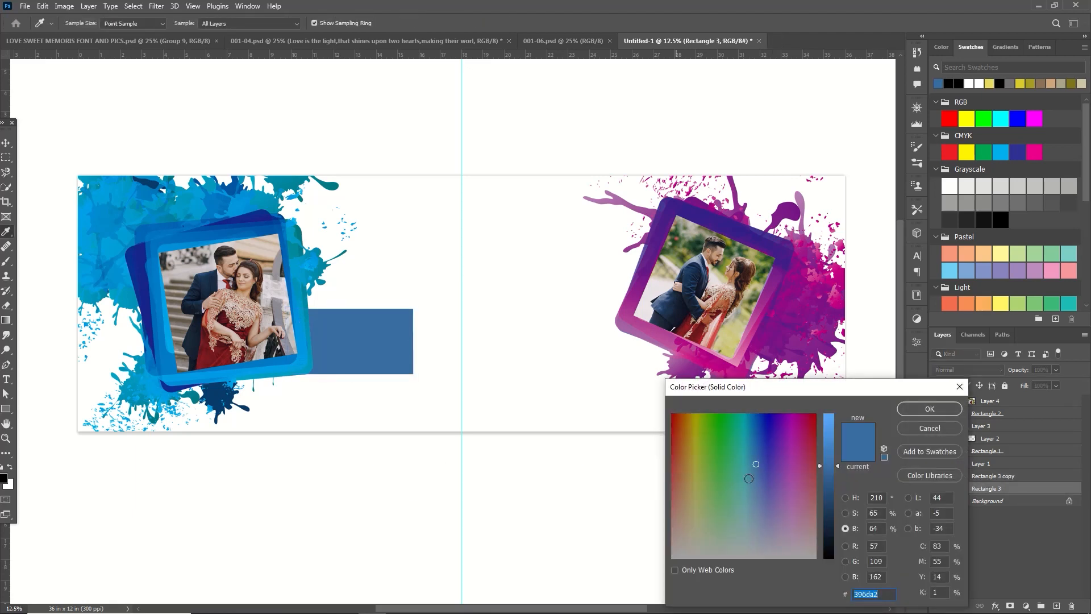
pyautogui.click(250, 219)
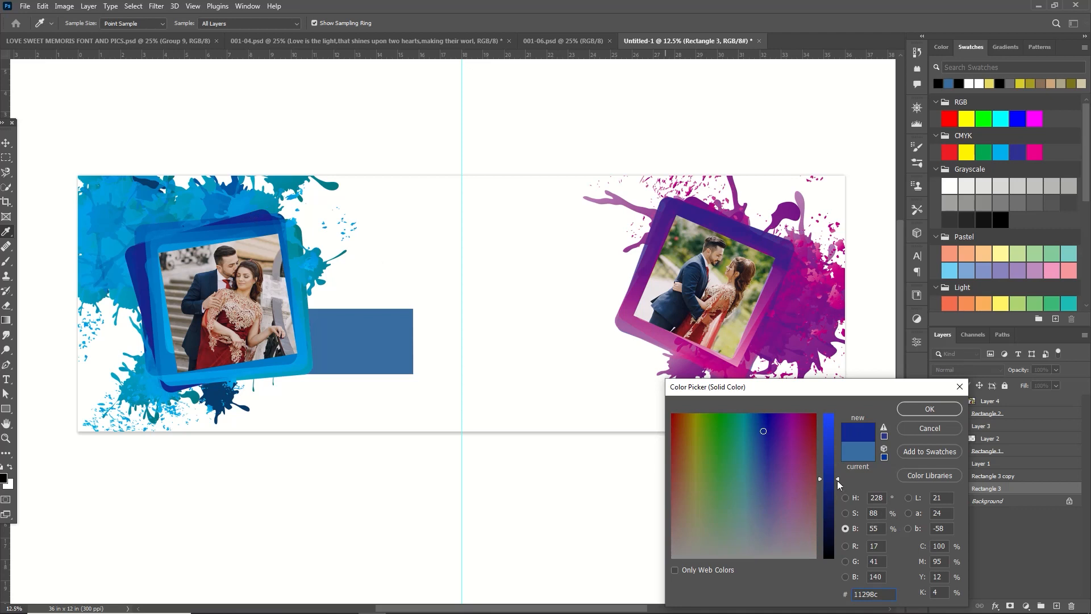
pyautogui.moveTo(837, 479); pyautogui.dragTo(836, 489)
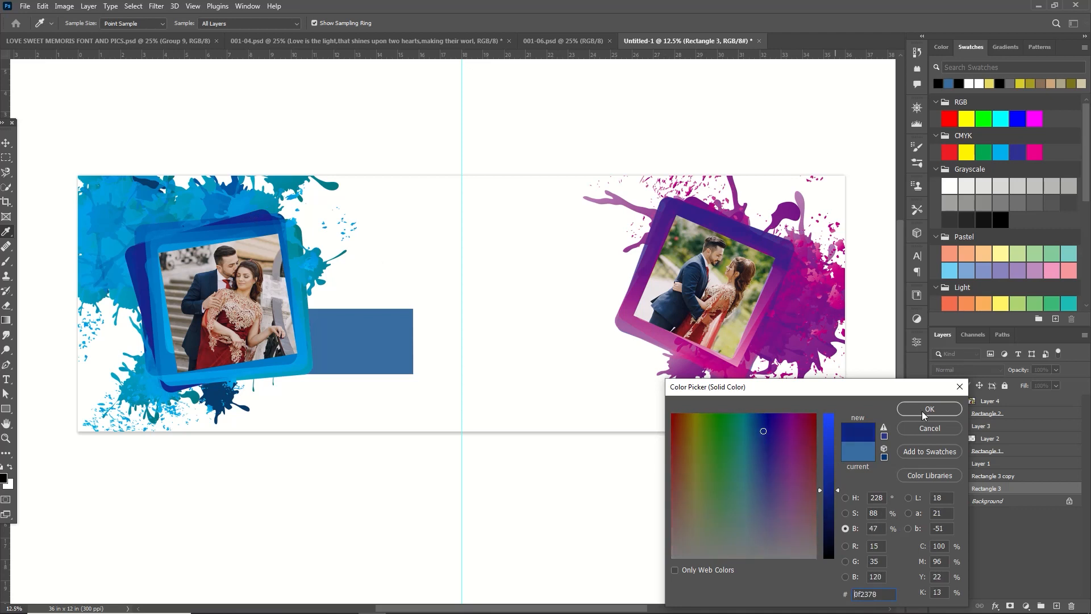
pyautogui.click(922, 411)
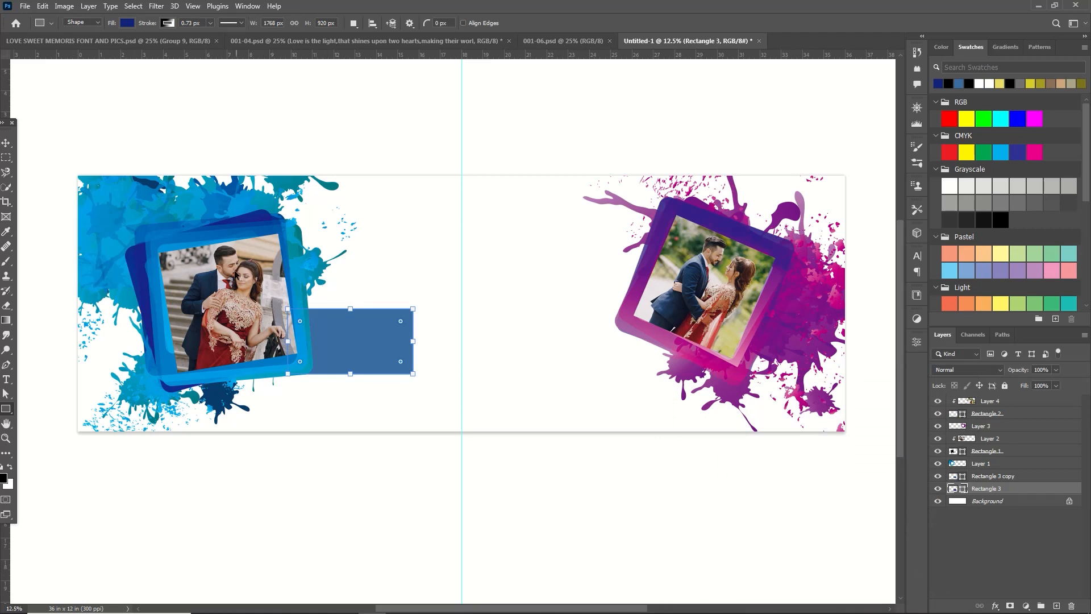
# - Resize the dark blue rectangle to a slightly wider strip about half as tall, offset beyond the lighter rectangle's edge
pyautogui.hotkey('ctrl', 't')
pyautogui.moveTo(344, 304); pyautogui.dragTo(349, 304)
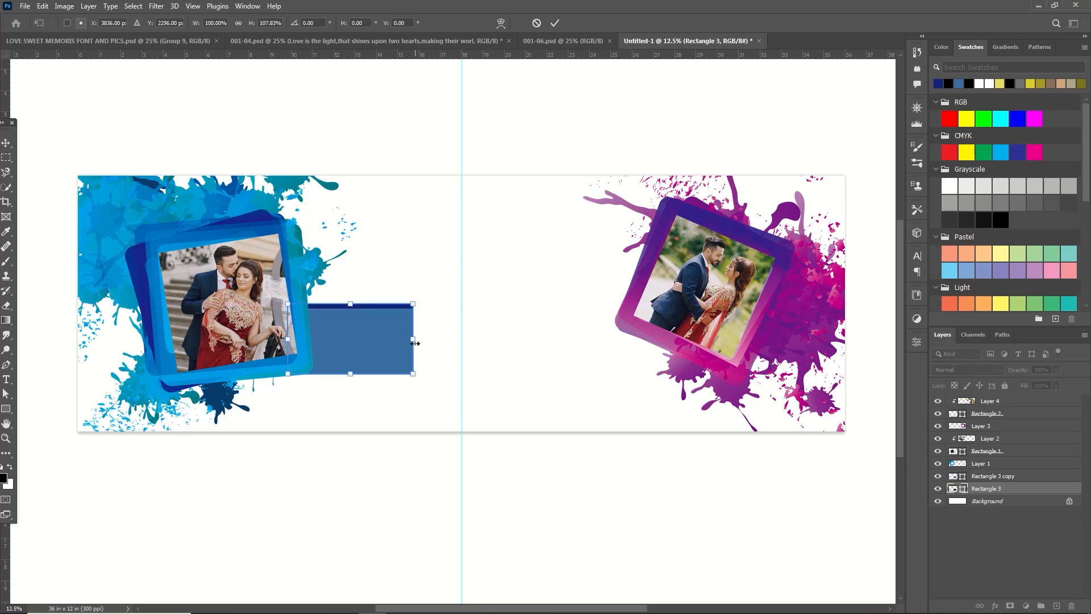
pyautogui.moveTo(416, 343); pyautogui.dragTo(419, 341)
pyautogui.moveTo(352, 374); pyautogui.dragTo(353, 341)
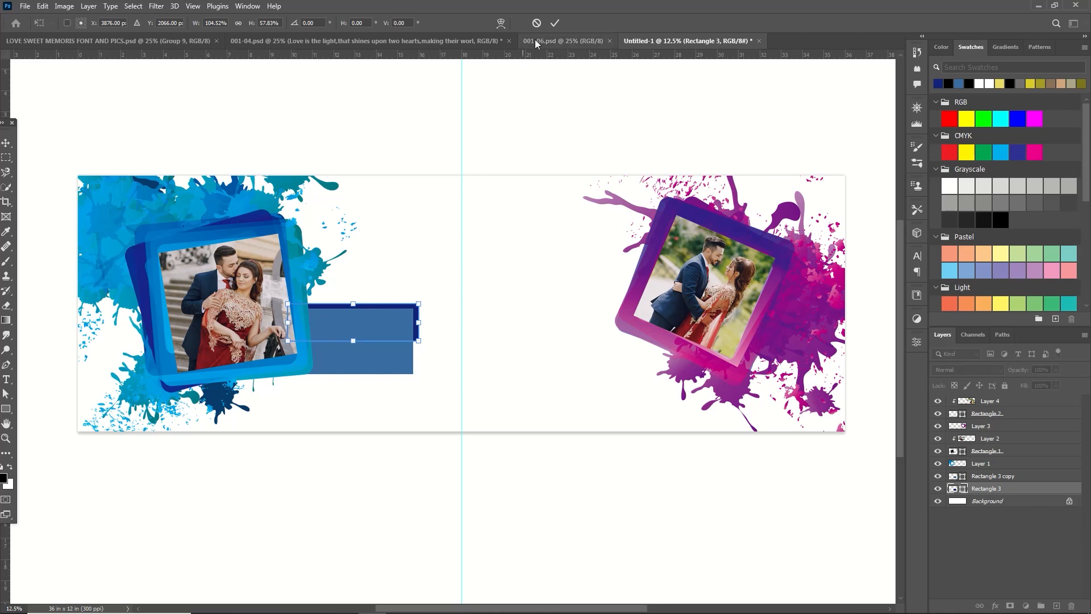
pyautogui.click(554, 23)
# - Move the dark blue strip down so it borders the lower outer corner of the lighter blue rectangle
pyautogui.hotkey('ctrl', 't')
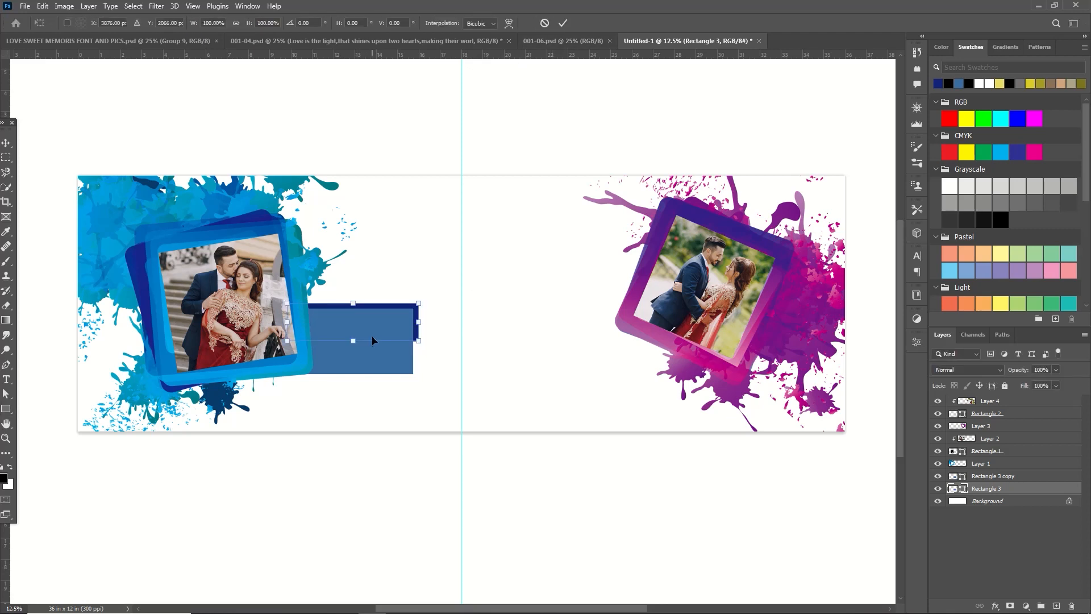
pyautogui.moveTo(371, 336); pyautogui.dragTo(373, 375)
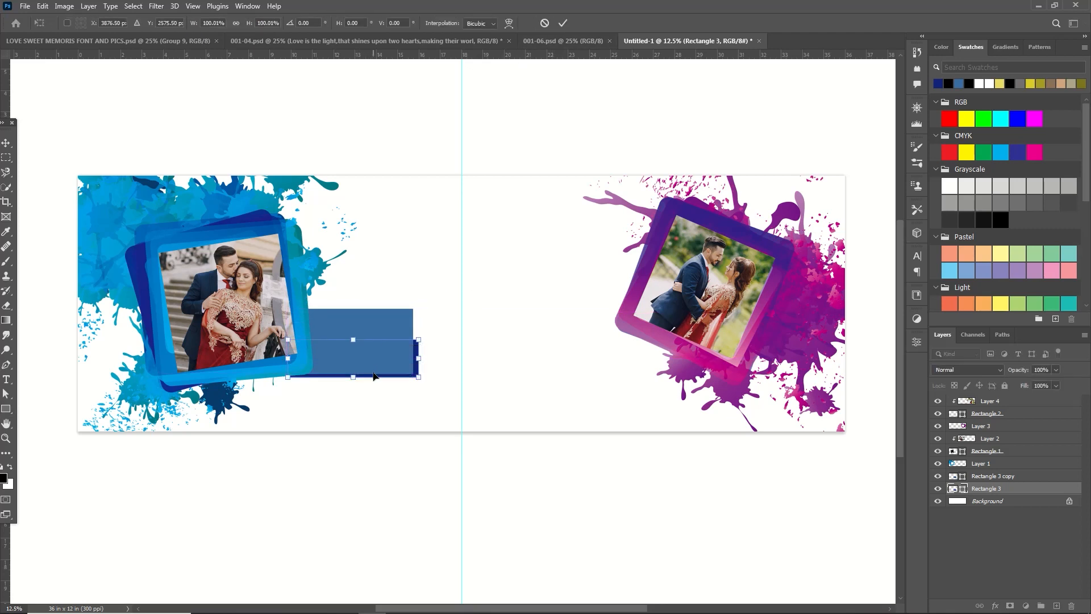
pyautogui.press('Down')
pyautogui.press('Down')
pyautogui.press('Return')
# - Duplicate both blue rectangles and place the copies, mirrored horizontally, behind the inner edge of the purple frame
pyautogui.hotkey('alt', ']')
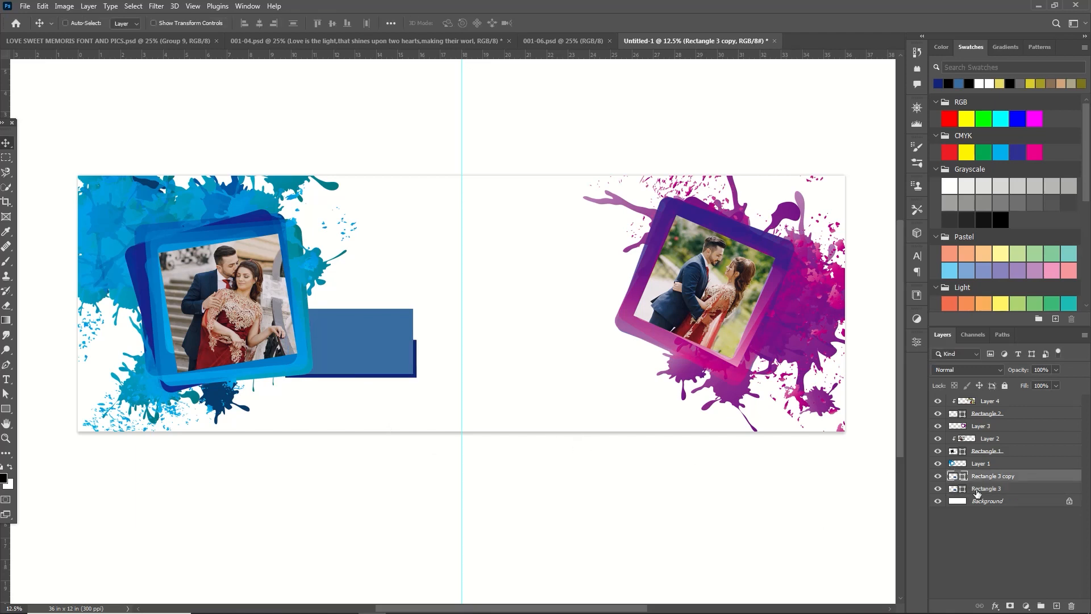
pyautogui.keyDown('shift'); pyautogui.click(977, 489); pyautogui.keyUp('shift')
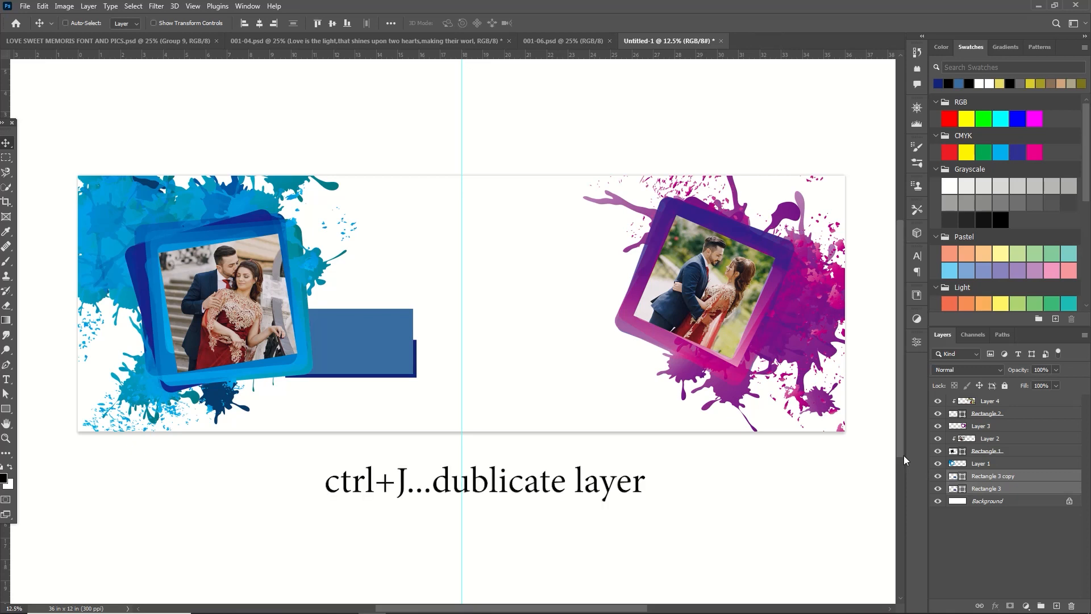
pyautogui.hotkey('ctrl', 'j')
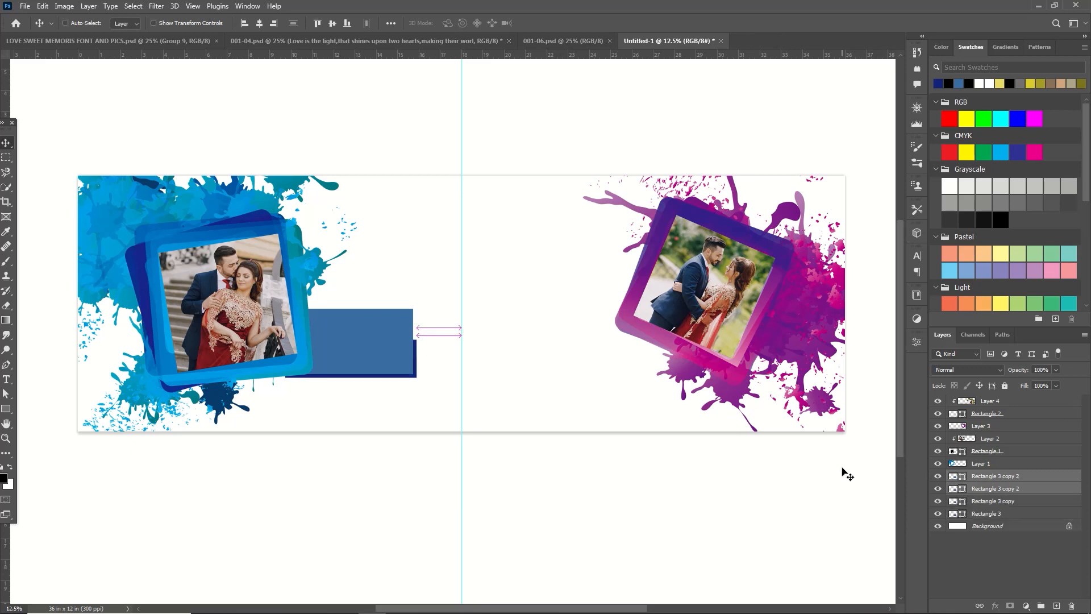
pyautogui.hotkey('ctrl', 't')
pyautogui.moveTo(365, 361); pyautogui.dragTo(593, 275)
pyautogui.press('Return')
# - Recolor the front rectangle beside the purple frame magenta #9b026e and the strip behind it dark purple
pyautogui.click(984, 477)
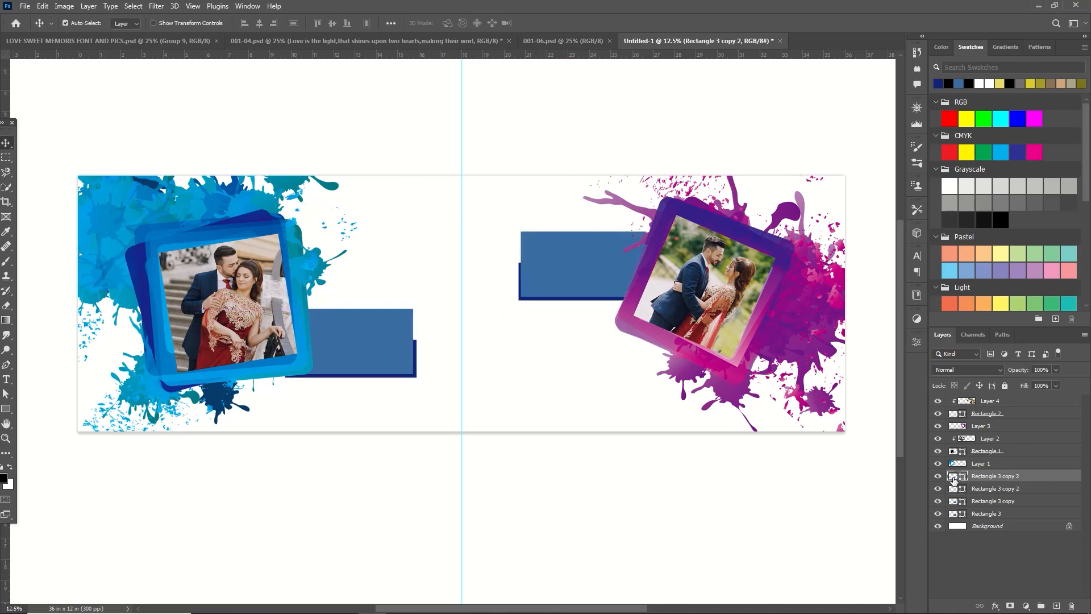
pyautogui.doubleClick(953, 476)
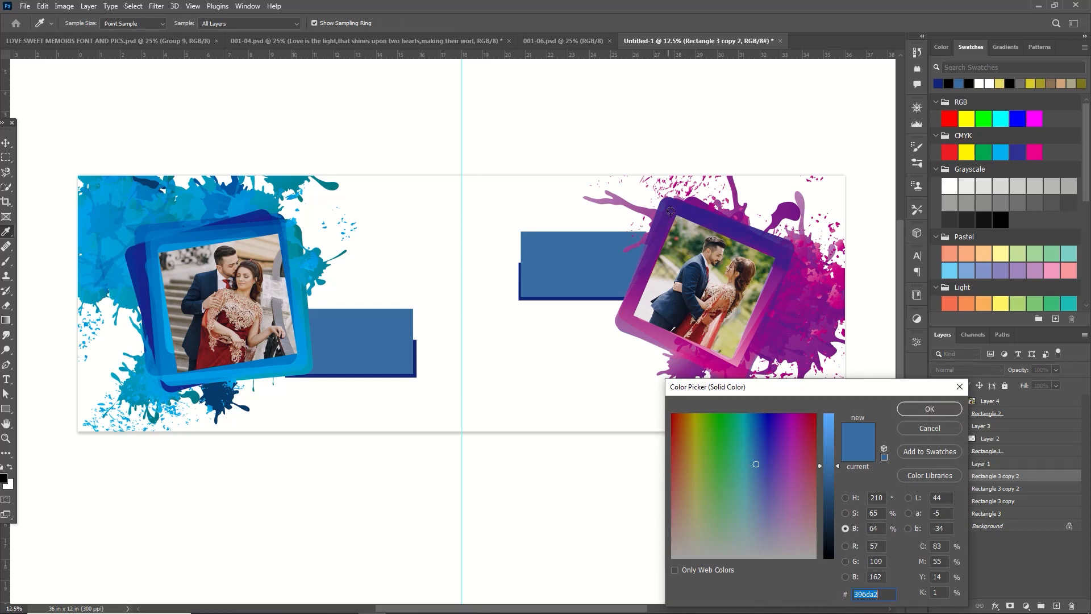
pyautogui.click(702, 358)
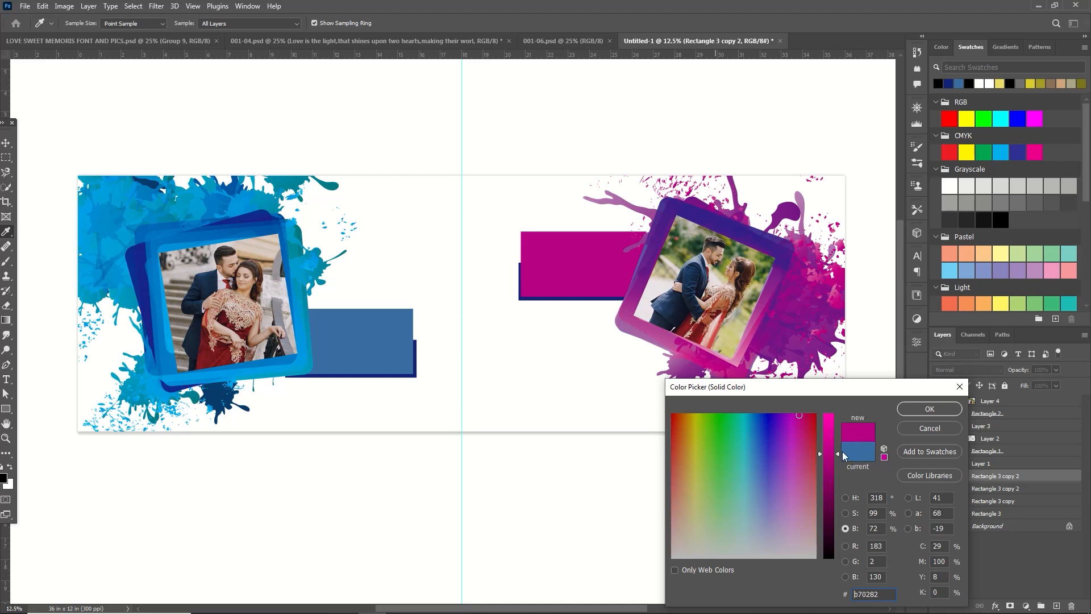
pyautogui.moveTo(842, 451); pyautogui.dragTo(839, 469)
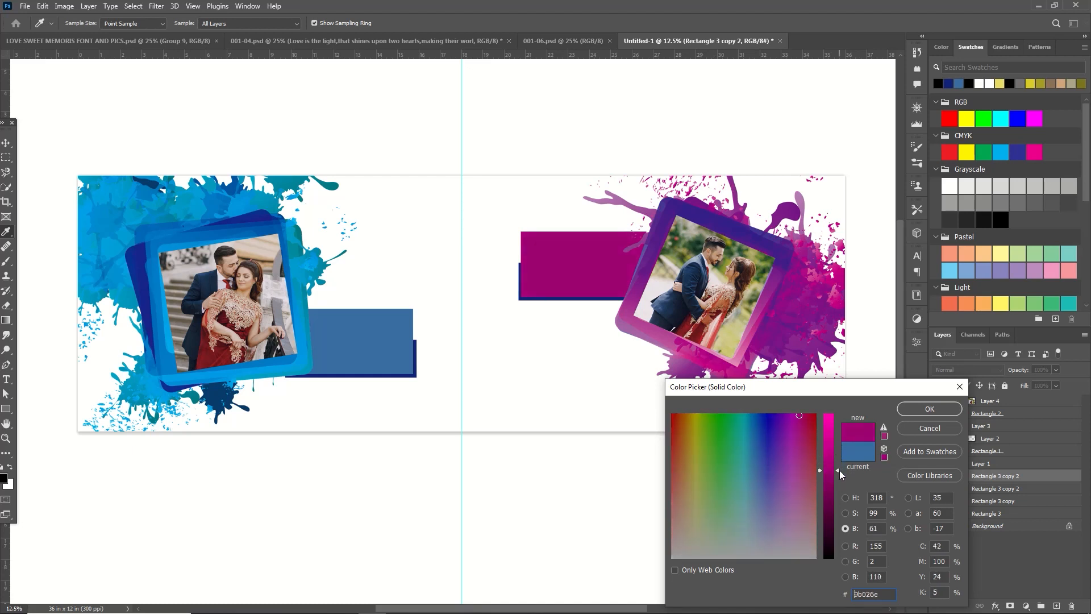
pyautogui.click(929, 408)
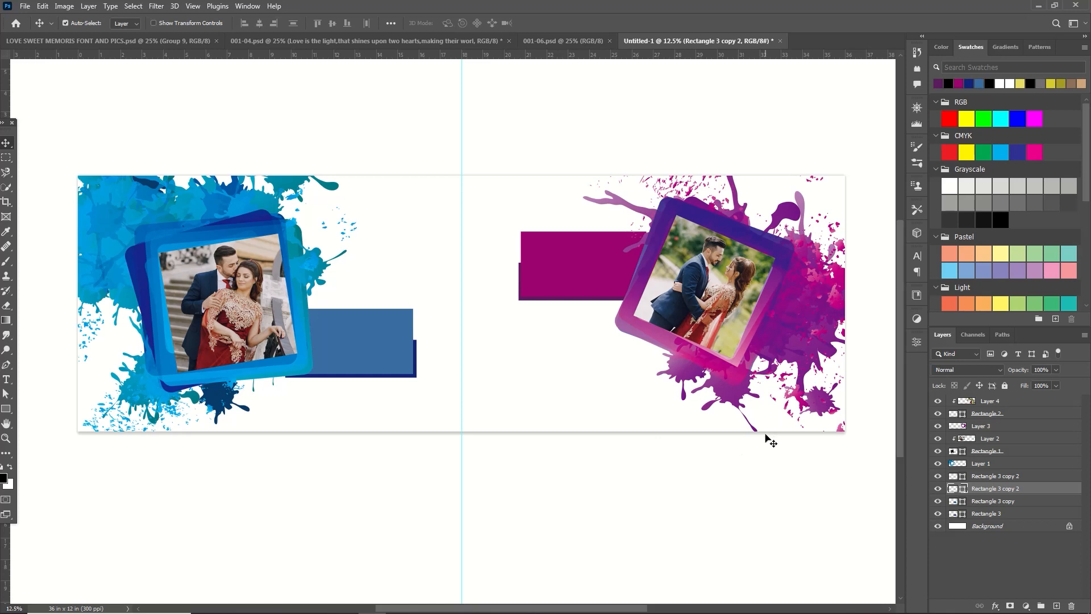
# - Open the blue gradient image "pngwing.com (13)" from the back gounds folder in Downloads
pyautogui.click(23, 5)
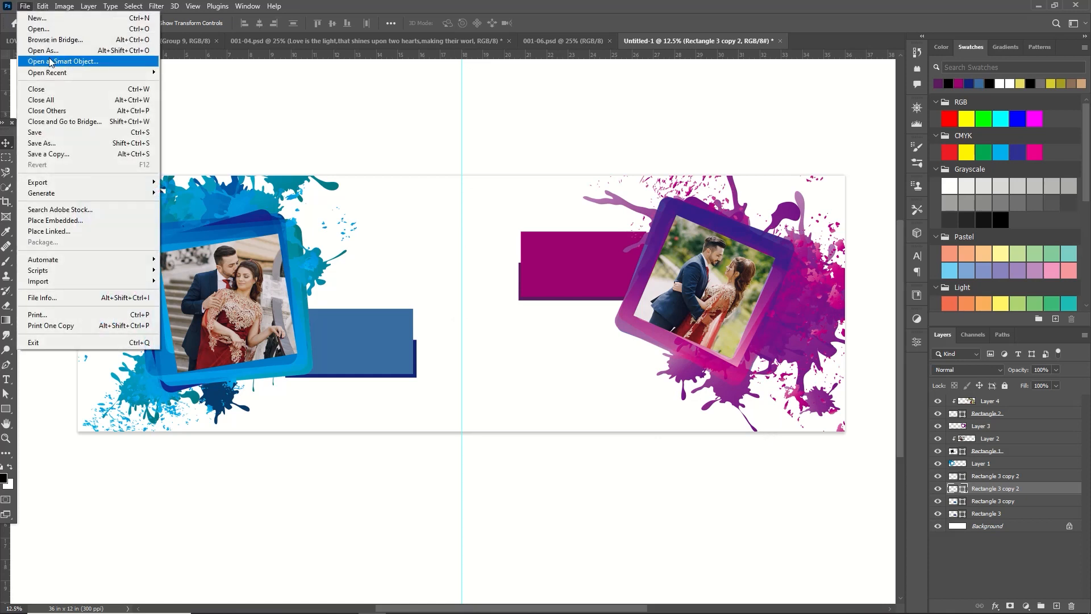
pyautogui.click(38, 29)
pyautogui.doubleClick(243, 104)
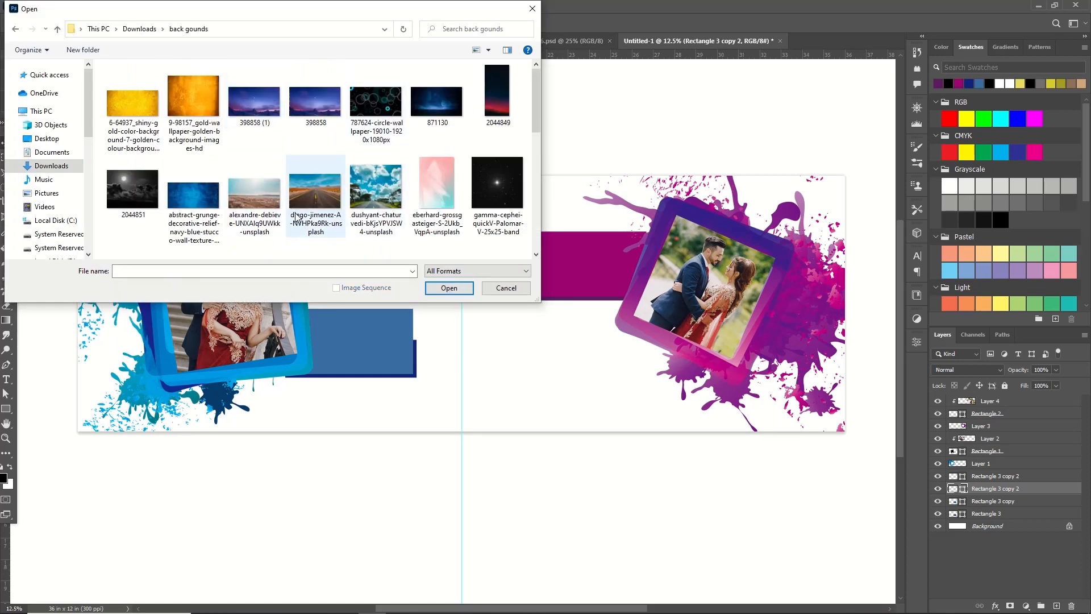
pyautogui.scroll(-3, 354, 182)
pyautogui.scroll(-3, 354, 180)
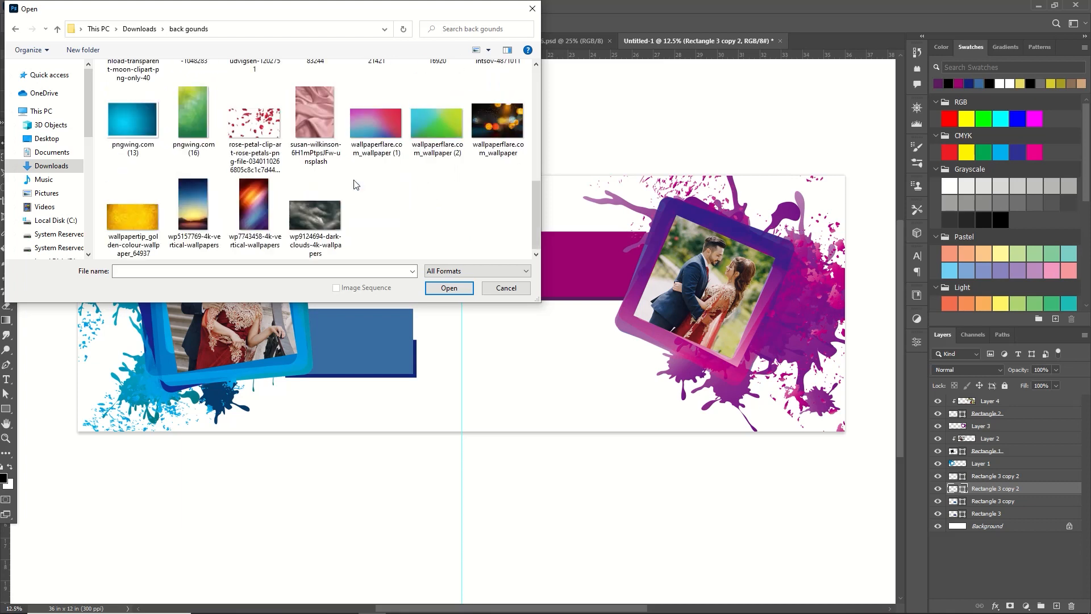
pyautogui.click(128, 116)
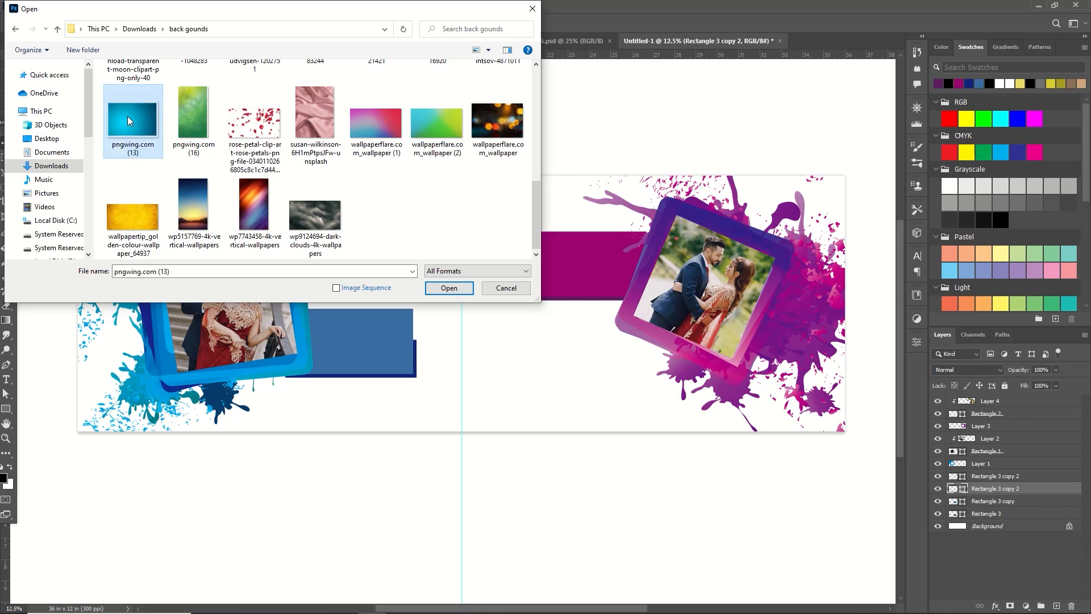
pyautogui.click(449, 287)
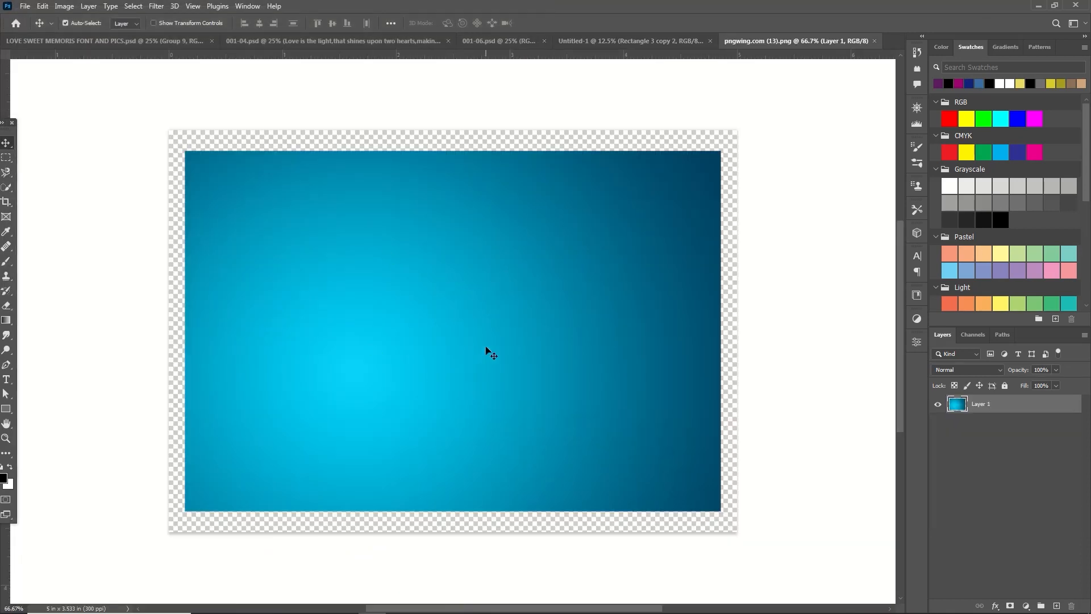
# - Cut the entire blue gradient out of its image, close that file without saving, and paste the gradient directly above the spread's Background layer
pyautogui.hotkey('ctrl', 'a')
pyautogui.press('Delete')
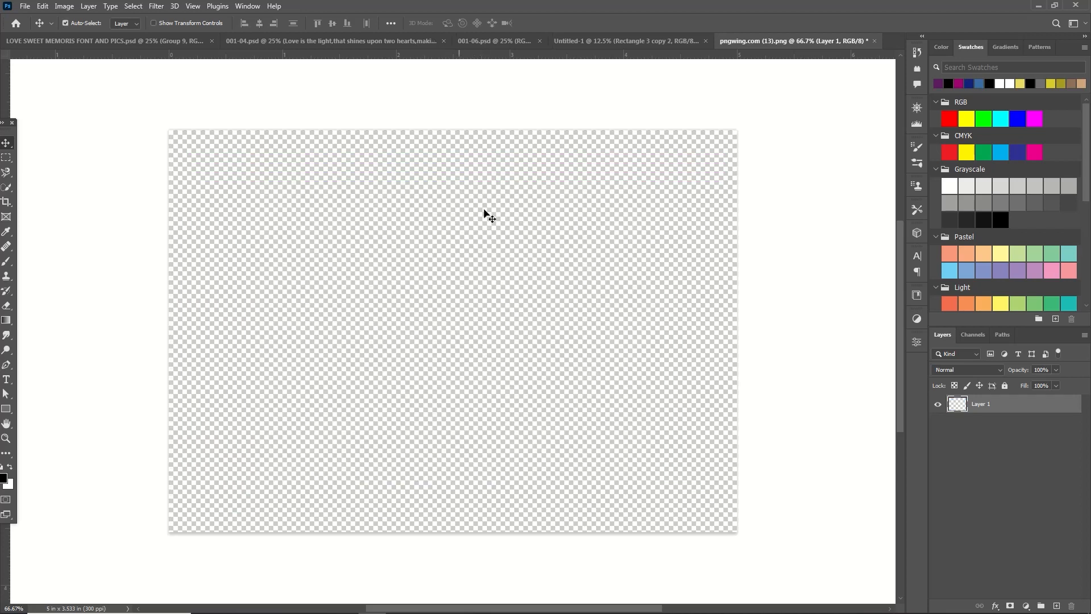
pyautogui.click(874, 40)
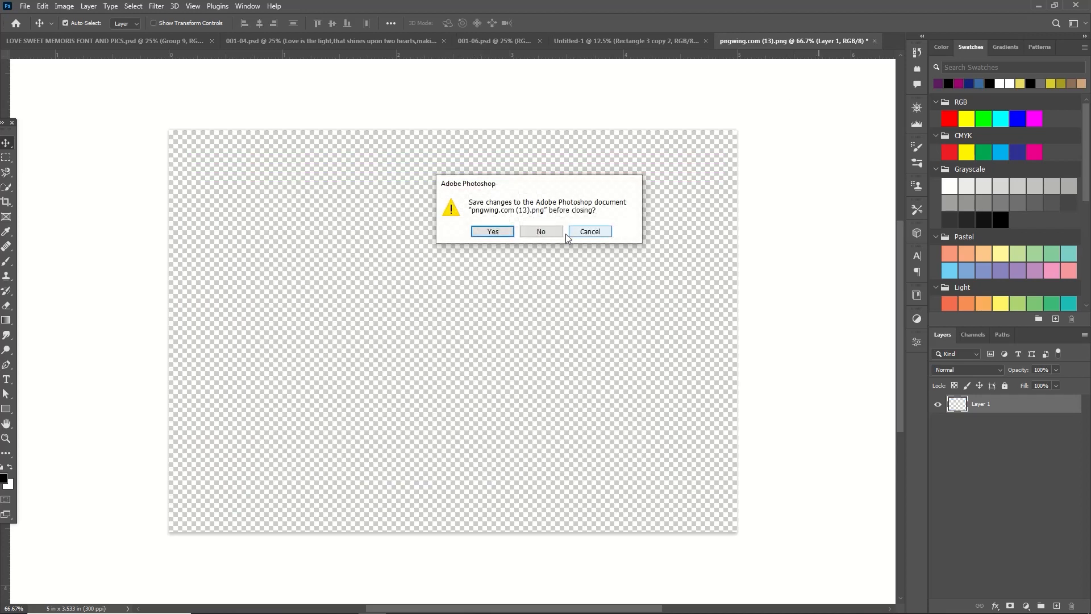
pyautogui.click(541, 231)
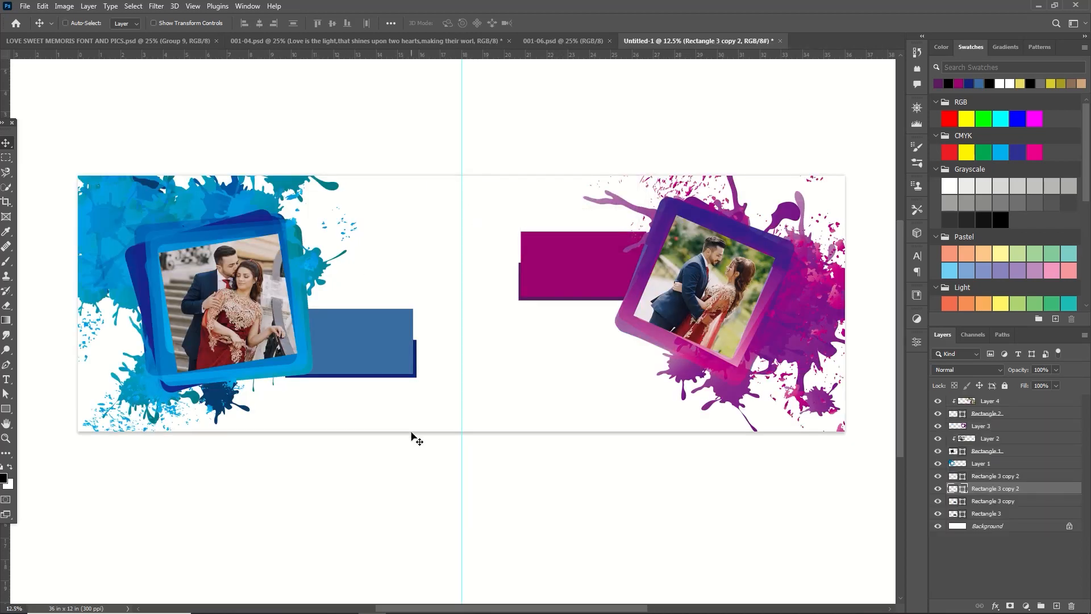
pyautogui.click(966, 526)
pyautogui.hotkey('ctrl', 'v')
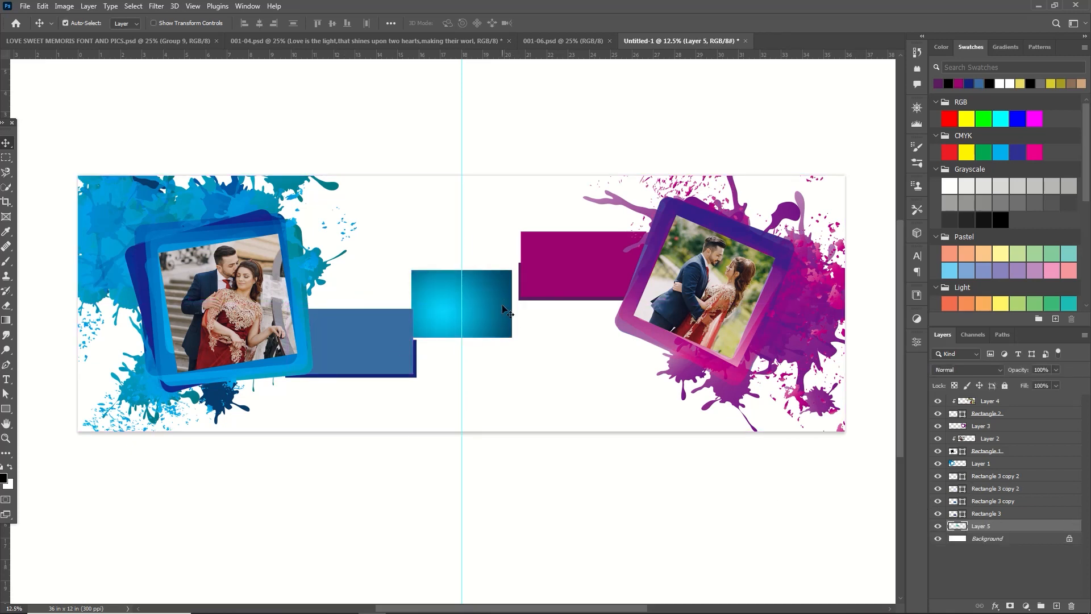
# - Rotate the pasted gradient about 180° and stretch it to cover the whole spread
pyautogui.hotkey('ctrl', 't')
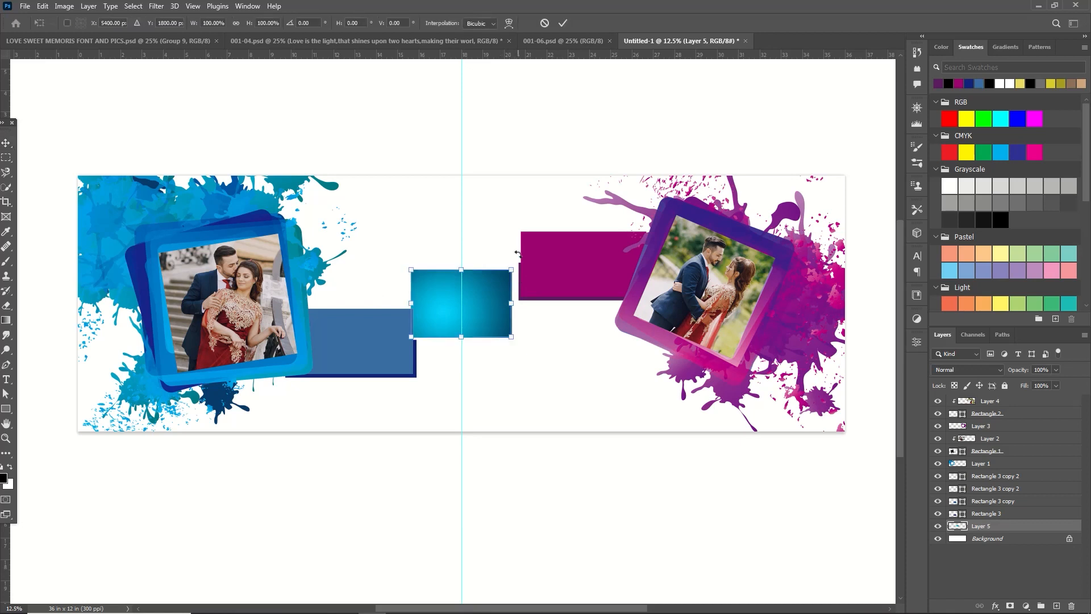
pyautogui.moveTo(518, 261); pyautogui.dragTo(383, 367)
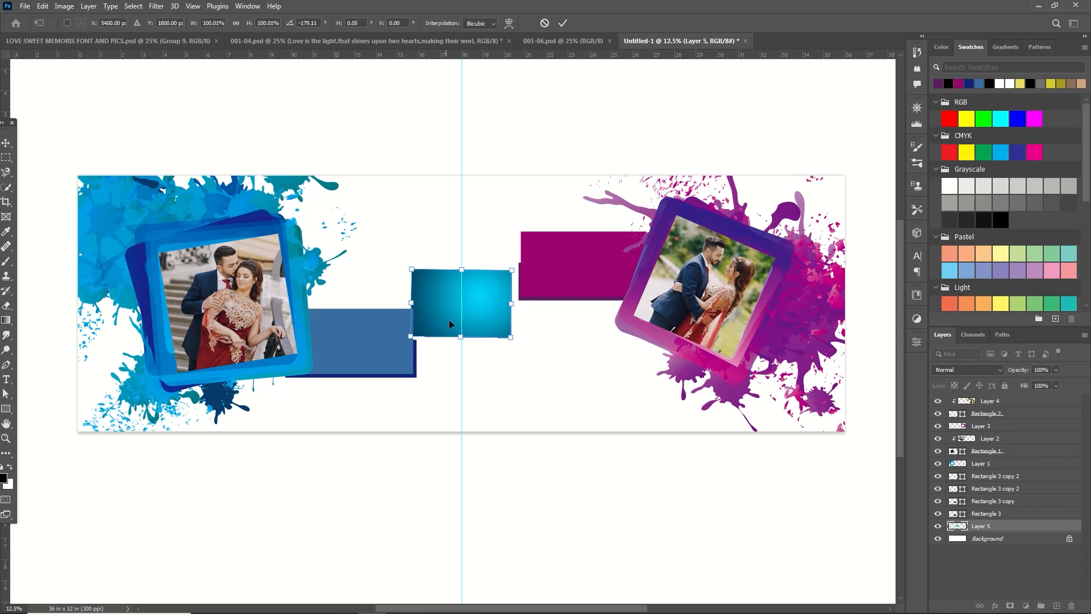
pyautogui.moveTo(458, 314); pyautogui.dragTo(121, 406)
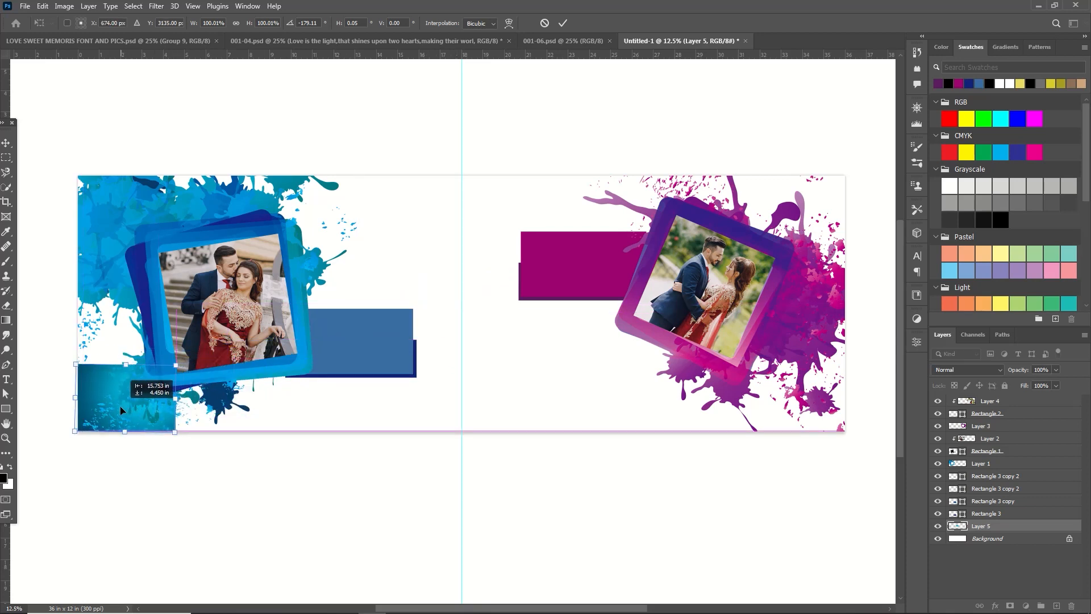
pyautogui.moveTo(179, 364); pyautogui.dragTo(686, 251)
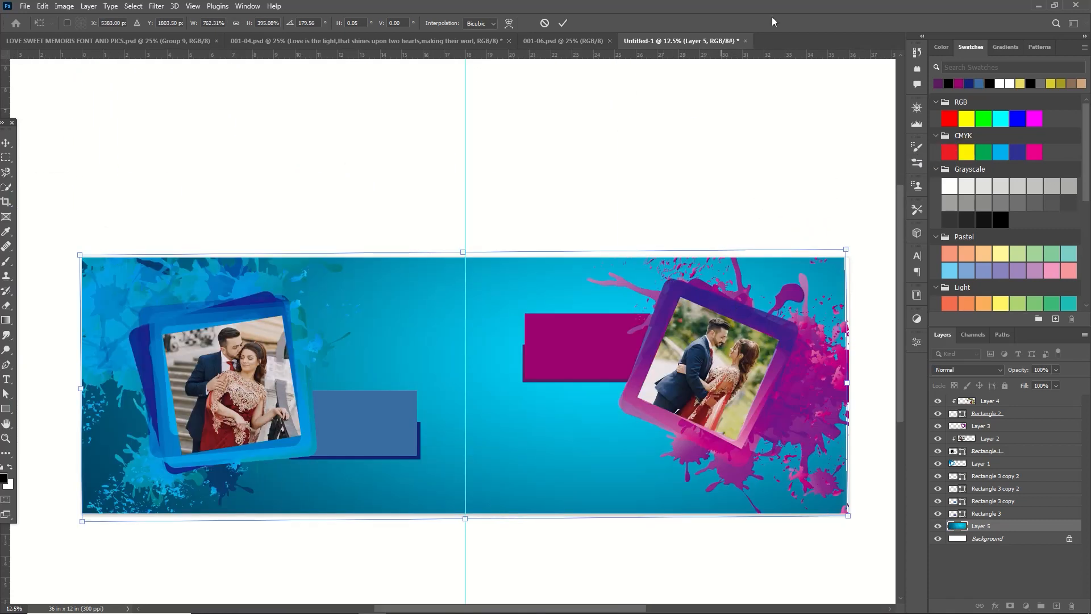
pyautogui.click(563, 23)
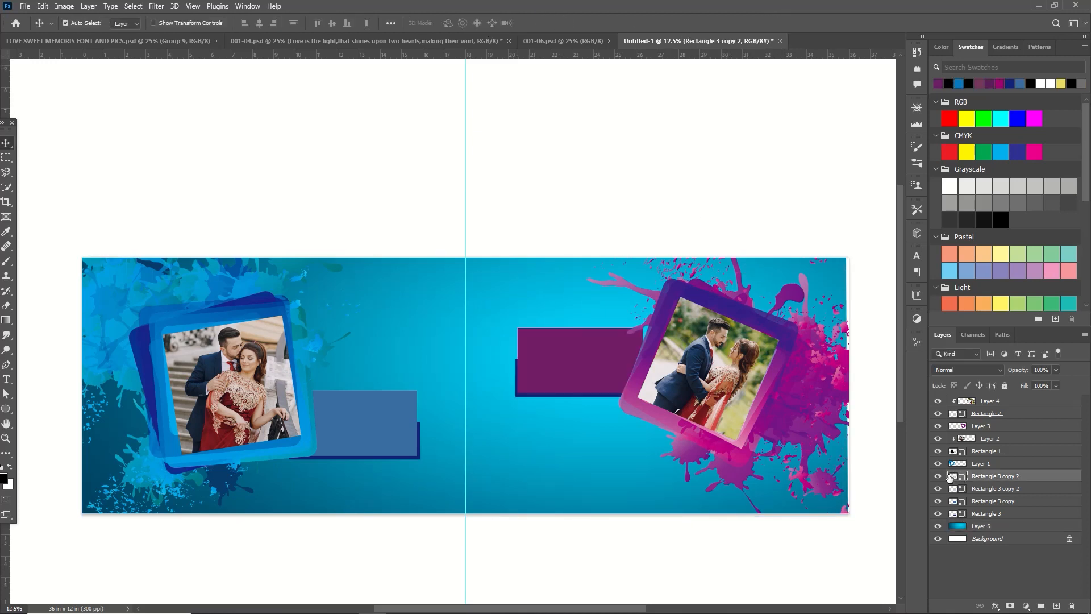
# - Recolor the front rectangle beside the purple frame with the pink sampled from the frame's lower corner, darkened slightly
pyautogui.doubleClick(960, 477)
pyautogui.moveTo(807, 396); pyautogui.dragTo(840, 491)
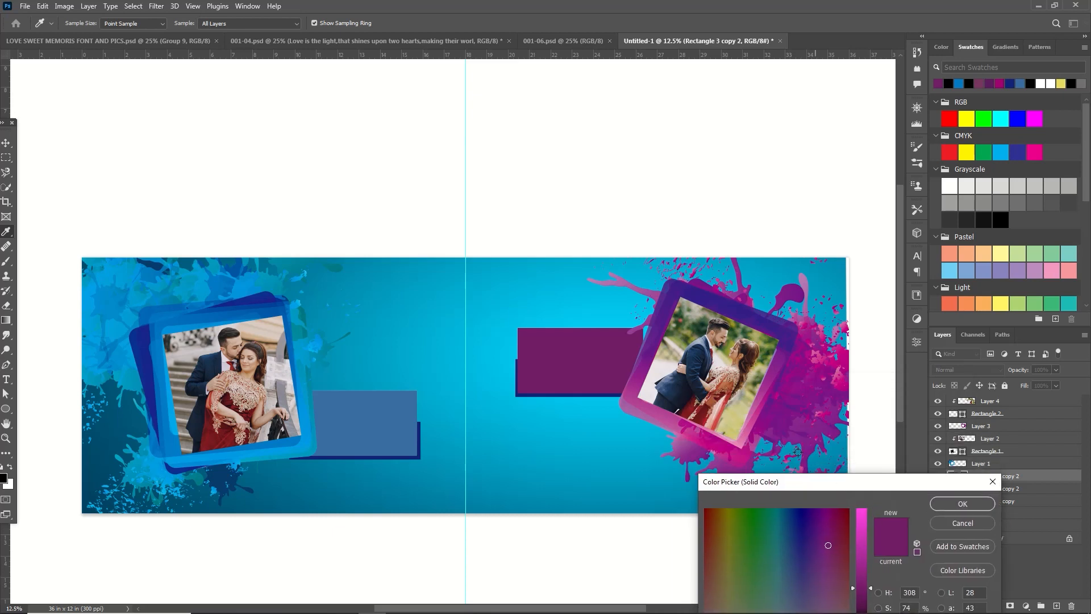
pyautogui.click(741, 444)
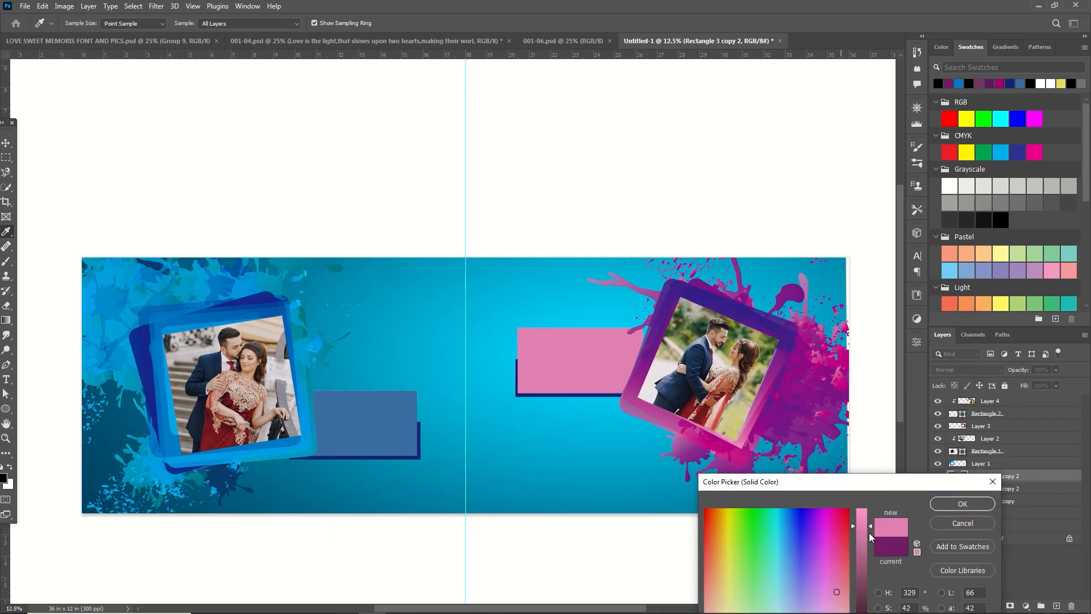
pyautogui.moveTo(869, 528)
pyautogui.mouseDown()
pyautogui.moveTo(874, 568)
pyautogui.moveTo(874, 548)
pyautogui.mouseUp()
pyautogui.click(962, 503)
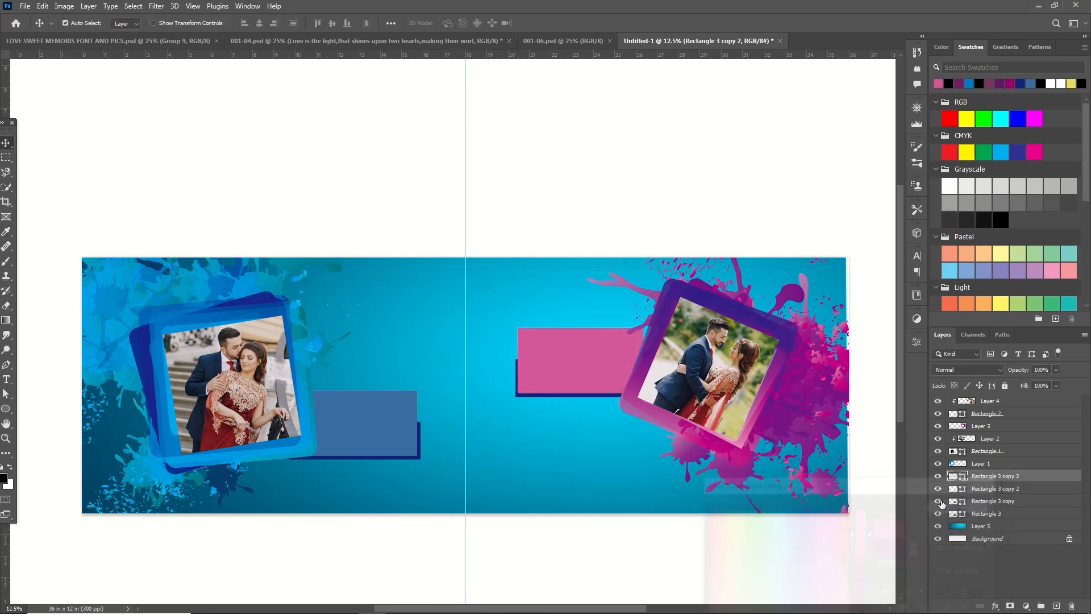
# - Nudge the pink rectangle down beside the purple frame, keeping its outer edge just inside the strip behind it
pyautogui.hotkey('shift', 'Right')
pyautogui.hotkey('shift', 'Right')
pyautogui.hotkey('shift', 'Right')
pyautogui.hotkey('shift', 'Right')
pyautogui.hotkey('shift', 'Right')
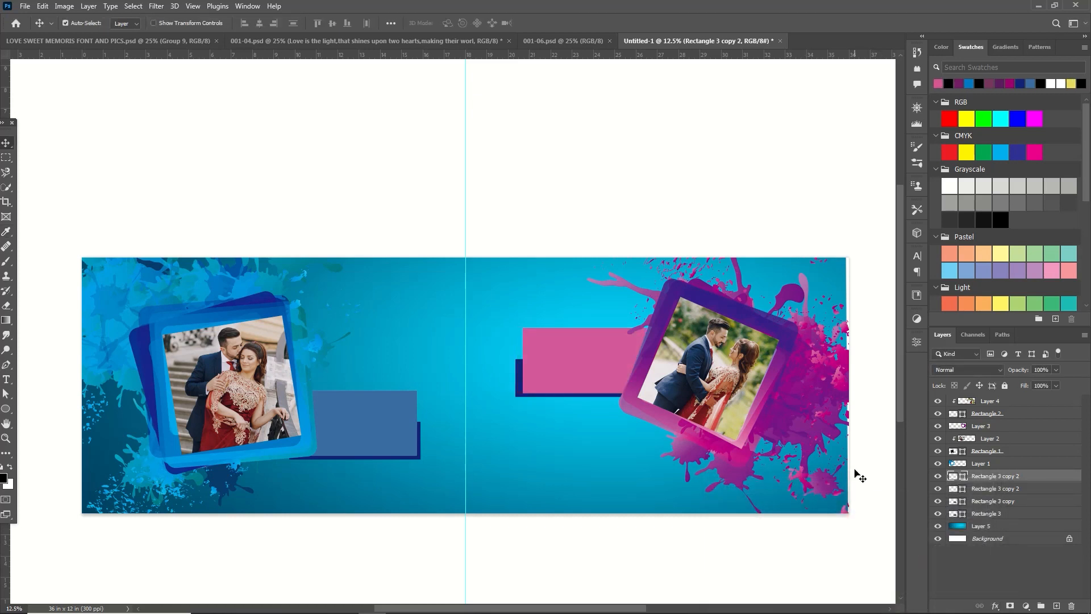
pyautogui.hotkey('shift', 'Down')
pyautogui.hotkey('shift', 'Down')
pyautogui.hotkey('shift', 'Down')
pyautogui.hotkey('shift', 'Down')
pyautogui.hotkey('shift', 'Down')
pyautogui.hotkey('shift', 'Down')
pyautogui.hotkey('shift', 'Down')
pyautogui.hotkey('shift', 'Down')
pyautogui.hotkey('shift', 'Down')
pyautogui.hotkey('shift', 'Down')
pyautogui.hotkey('shift', 'Down')
pyautogui.hotkey('shift', 'Down')
pyautogui.hotkey('shift', 'Down')
pyautogui.hotkey('shift', 'Down')
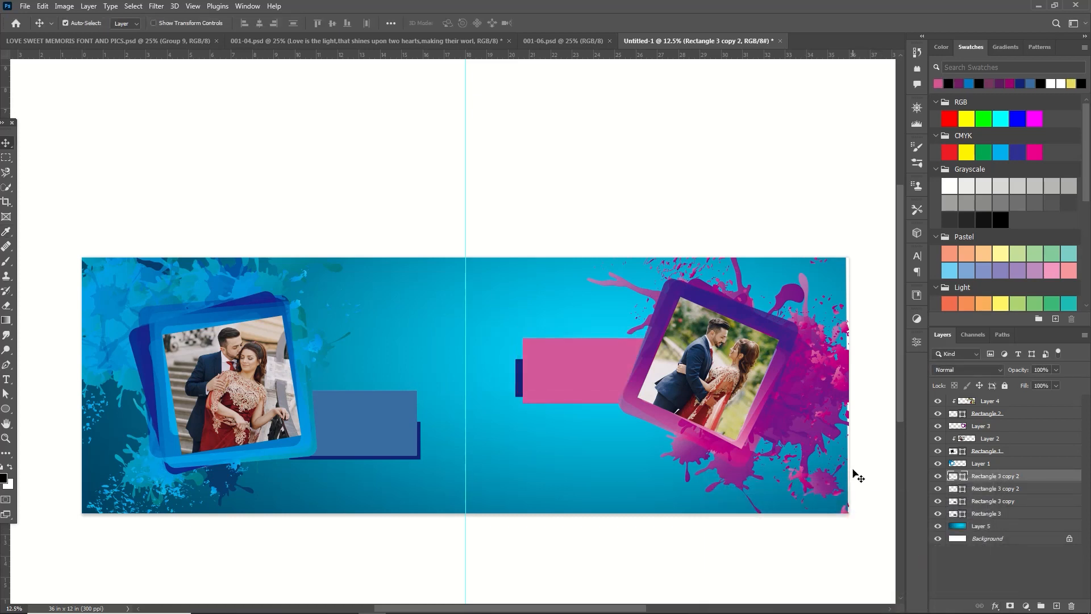
pyautogui.hotkey('shift', 'Down')
pyautogui.hotkey('shift', 'Down')
pyautogui.hotkey('shift', 'Down')
pyautogui.hotkey('shift', 'Left')
pyautogui.hotkey('shift', 'Left')
pyautogui.hotkey('shift', 'Left')
pyautogui.hotkey('shift', 'Left')
pyautogui.hotkey('shift', 'Left')
pyautogui.hotkey('shift', 'Left')
pyautogui.hotkey('shift', 'Left')
pyautogui.hotkey('shift', 'Left')
pyautogui.hotkey('shift', 'Left')
pyautogui.hotkey('shift', 'Left')
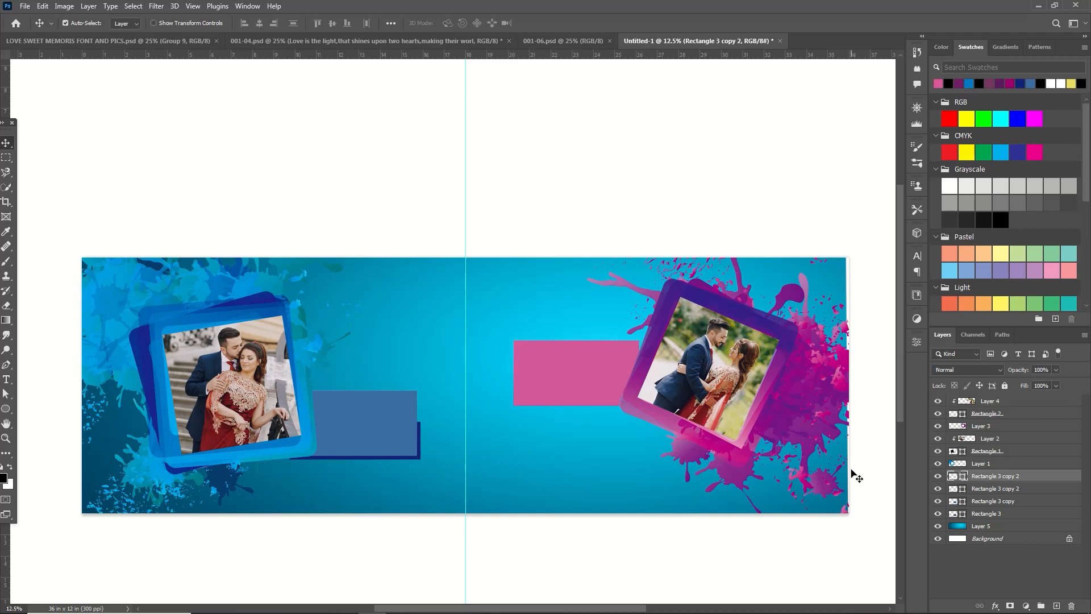
pyautogui.hotkey('shift', 'Right')
pyautogui.hotkey('shift', 'Right')
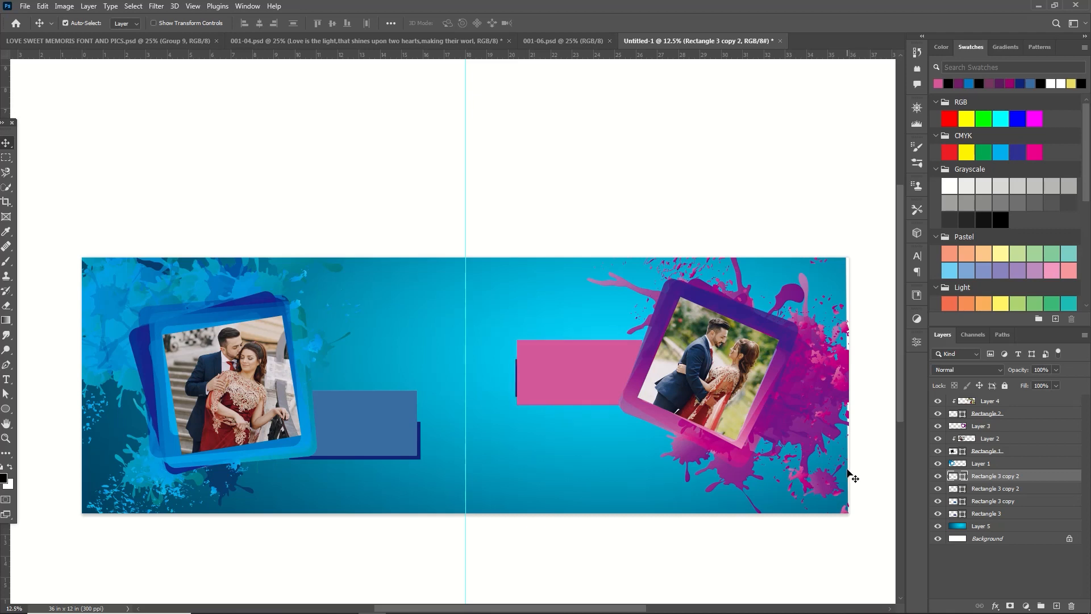
# - Nudge the dark strip behind the pink rectangle down so it borders the rectangle's lower edge
pyautogui.click(975, 489)
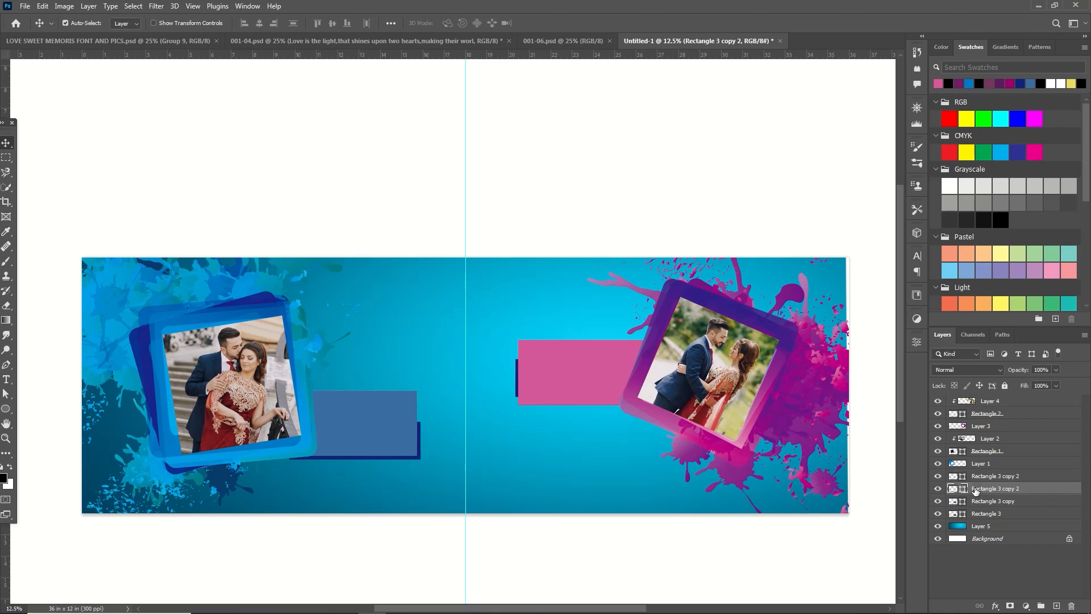
pyautogui.hotkey('shift', 'Down')
pyautogui.hotkey('shift', 'Down')
pyautogui.hotkey('shift', 'Down')
pyautogui.hotkey('shift', 'Down')
pyautogui.hotkey('shift', 'Down')
pyautogui.hotkey('shift', 'Down')
pyautogui.hotkey('shift', 'Down')
pyautogui.hotkey('shift', 'Down')
pyautogui.hotkey('shift', 'Down')
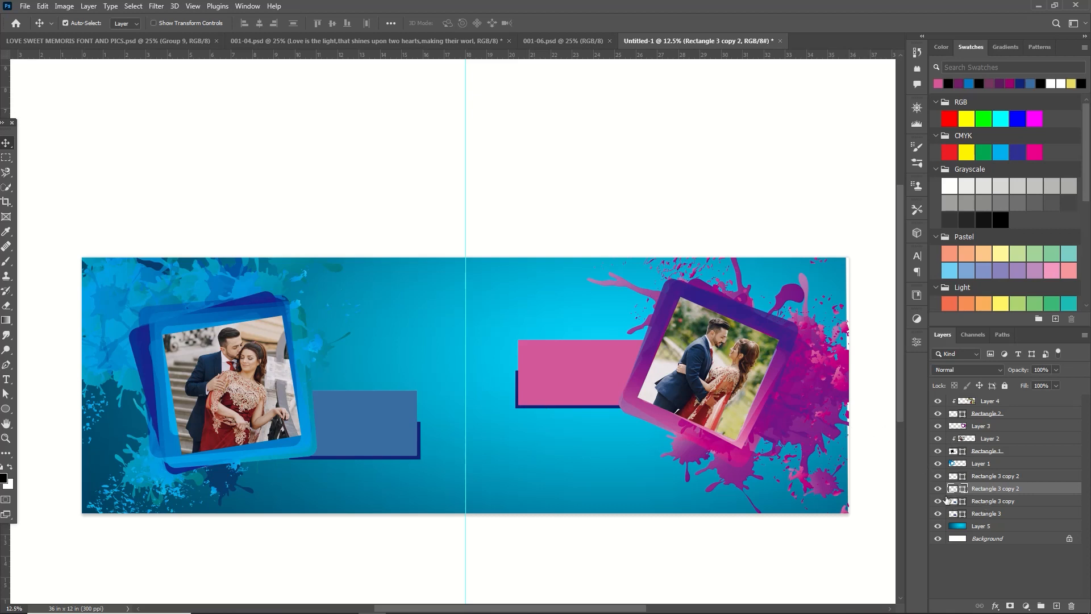
# - Recolor the strip behind the pink rectangle purple #7a1987, sampled from the purple frame
pyautogui.doubleClick(957, 490)
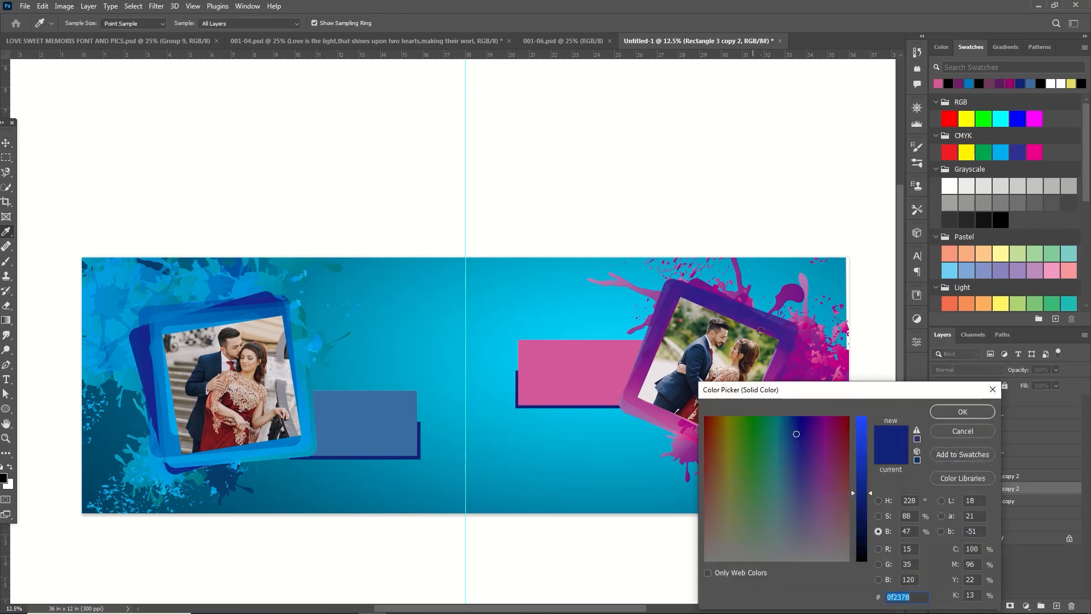
pyautogui.click(788, 297)
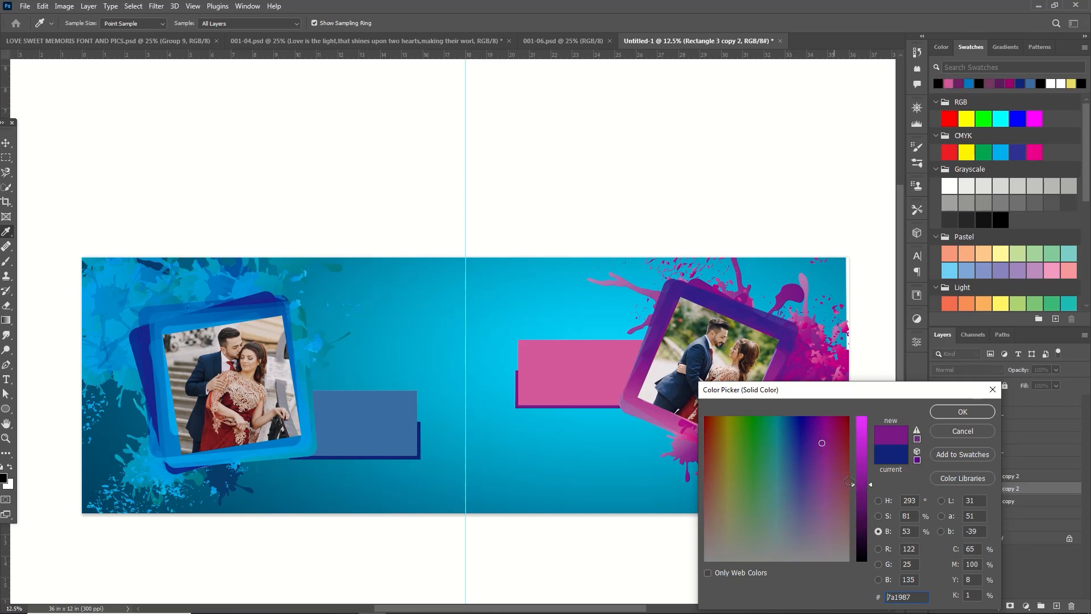
pyautogui.click(946, 410)
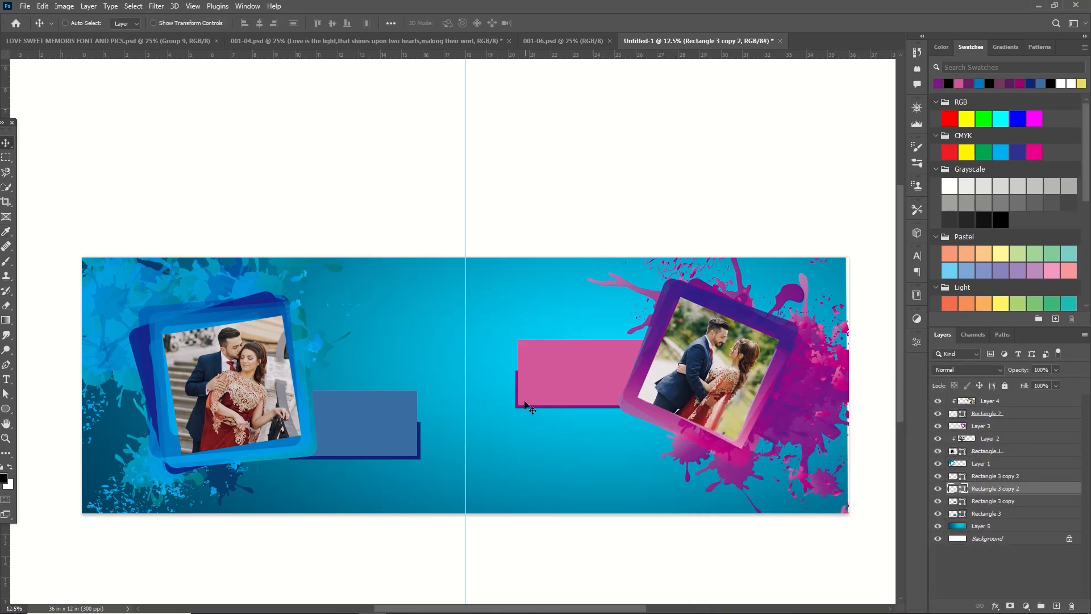
# - Stretch the purple strip upward to about 181% height so it reaches the top edge of the pink rectangle
pyautogui.hotkey('ctrl', 't')
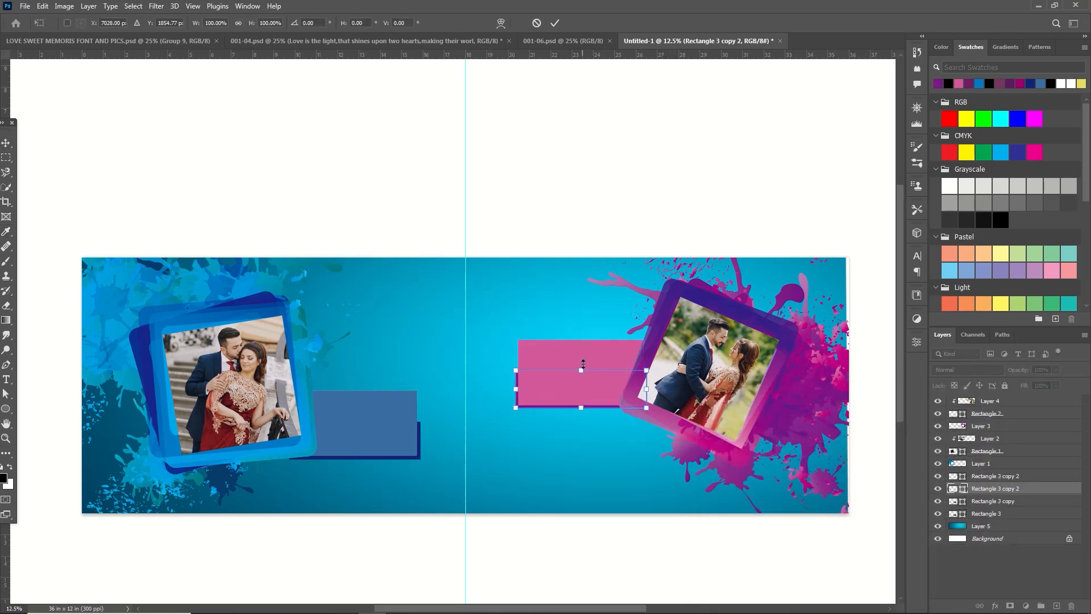
pyautogui.moveTo(583, 370); pyautogui.dragTo(584, 337)
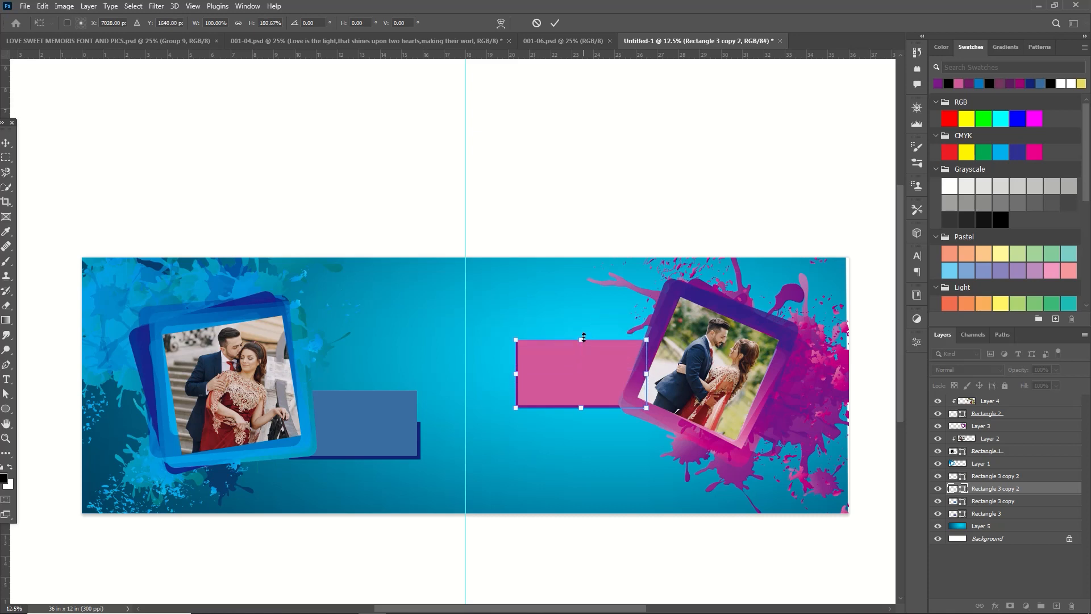
pyautogui.click(554, 23)
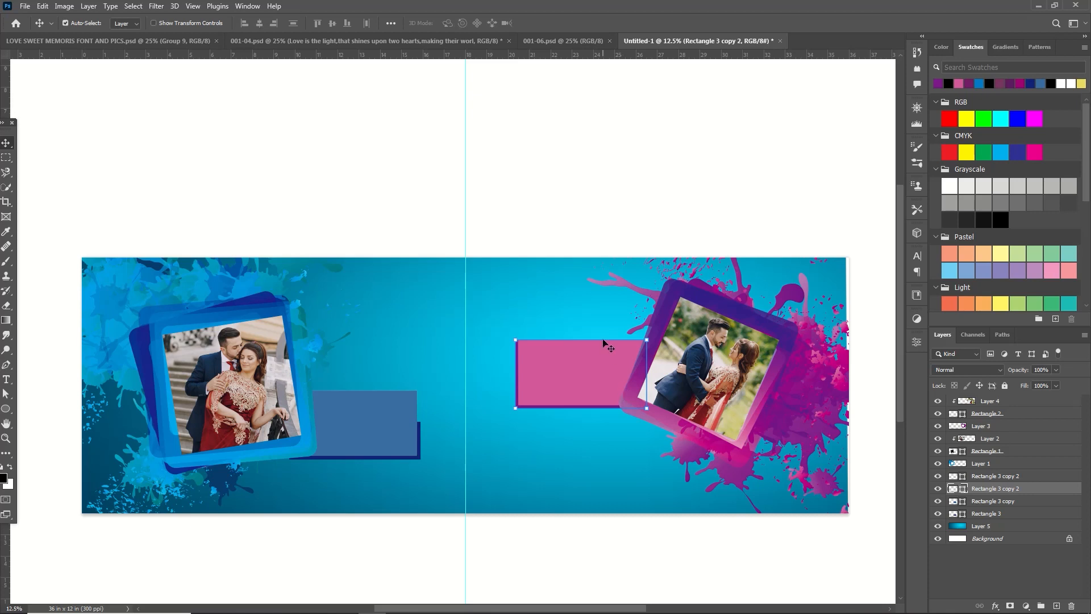
pyautogui.click(568, 558)
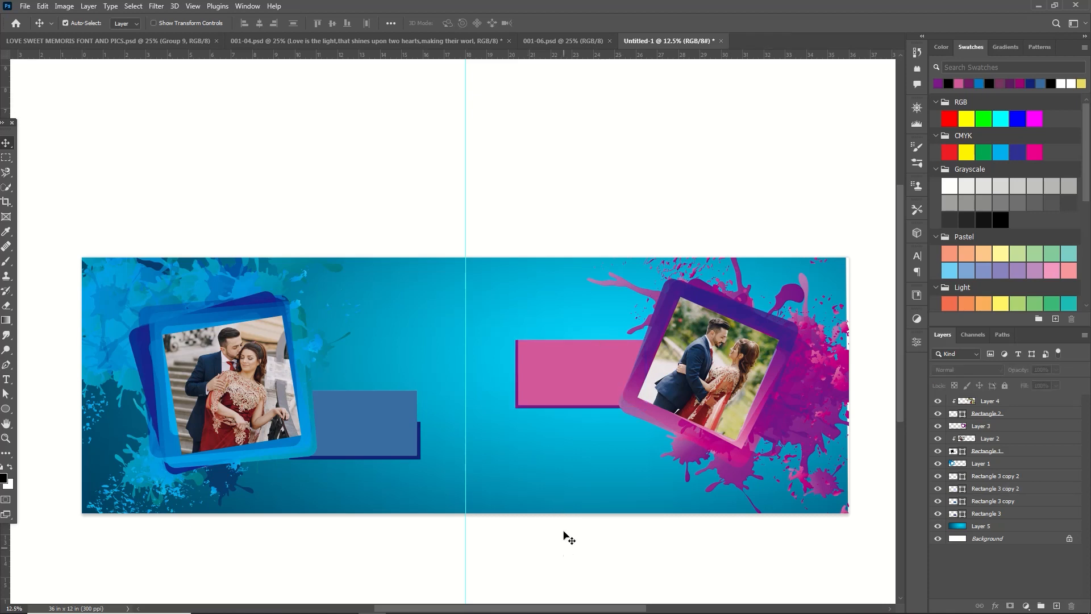
# - Stretch the dark blue strip upward to about 182% height, matching the lighter blue rectangle, and nudge it slightly left and up
pyautogui.click(419, 449)
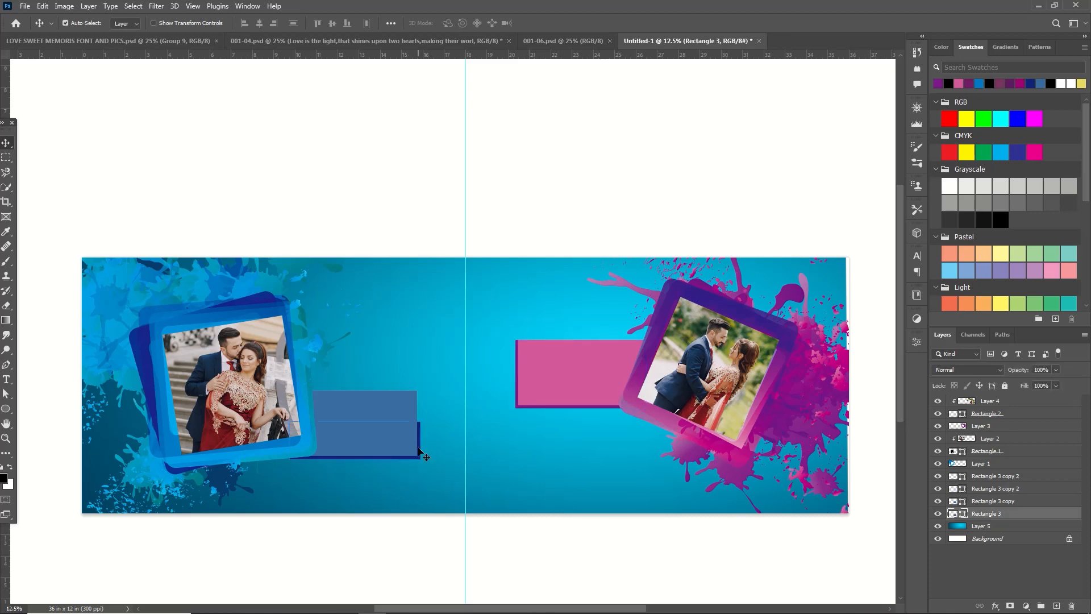
pyautogui.hotkey('ctrl', 't')
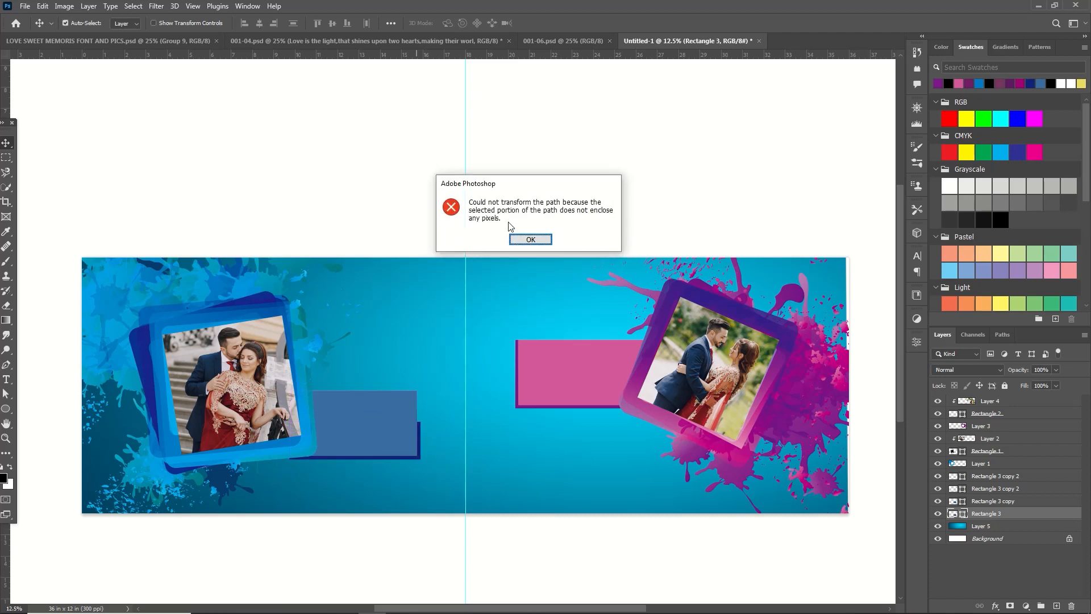
pyautogui.click(529, 239)
pyautogui.hotkey('ctrl', 't')
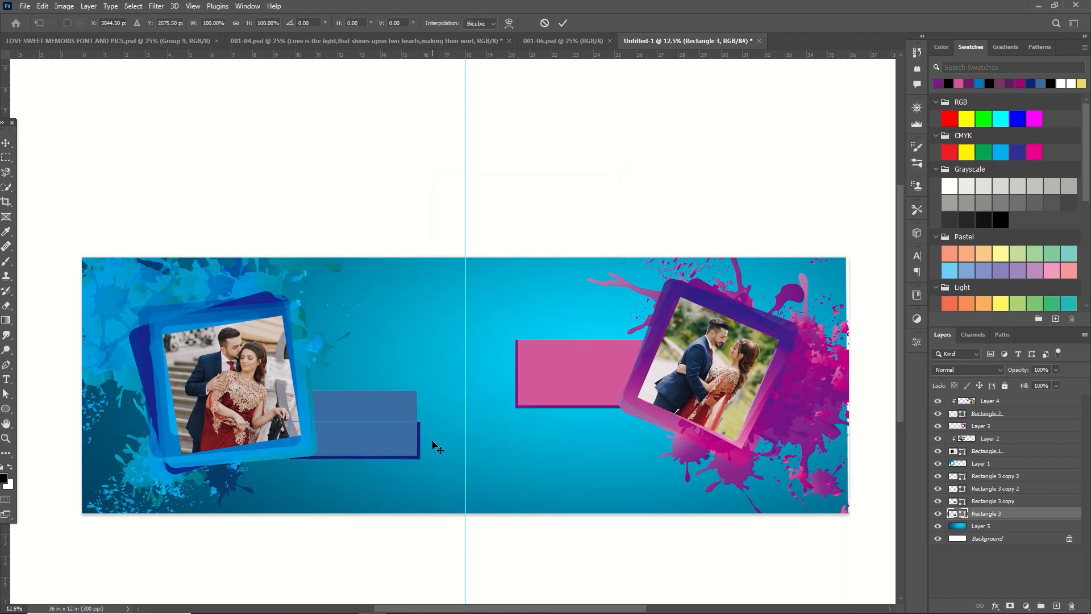
pyautogui.moveTo(359, 418); pyautogui.dragTo(362, 387)
pyautogui.press('Left')
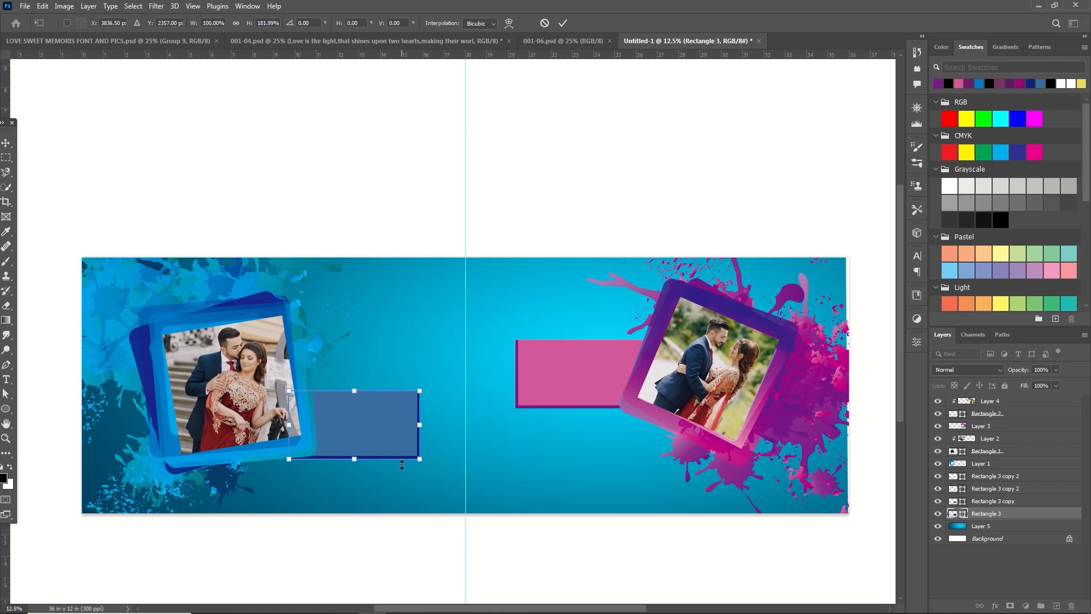
pyautogui.press('Up')
pyautogui.click(563, 23)
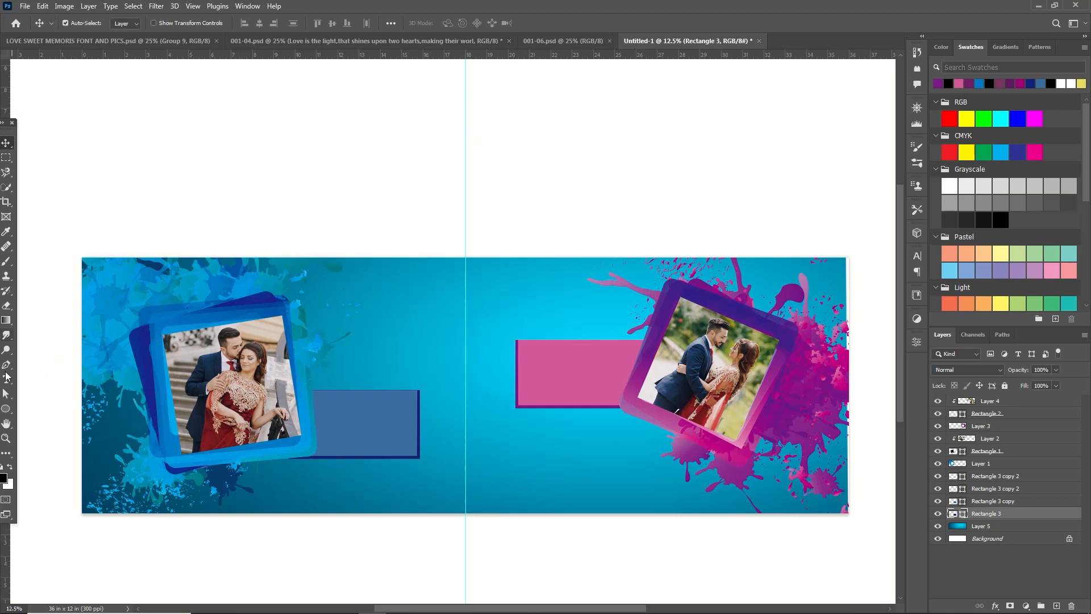
# - Draw a rectangle about 5.23 × 4.83 in above the blue rectangle beside the blue frame and fill it black
pyautogui.click(6, 408)
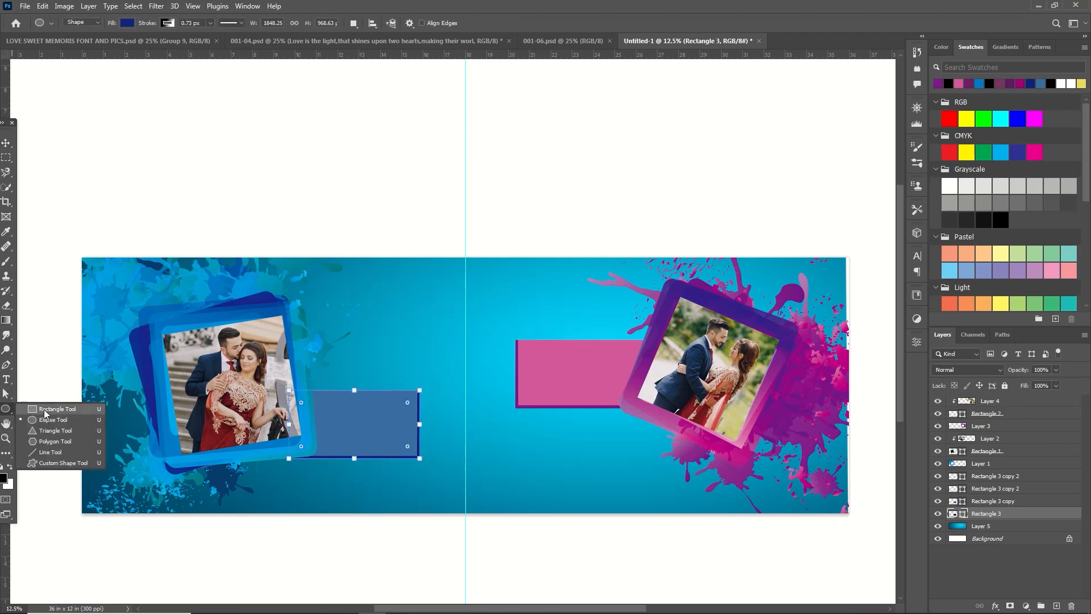
pyautogui.click(34, 410)
pyautogui.moveTo(341, 281); pyautogui.dragTo(452, 383)
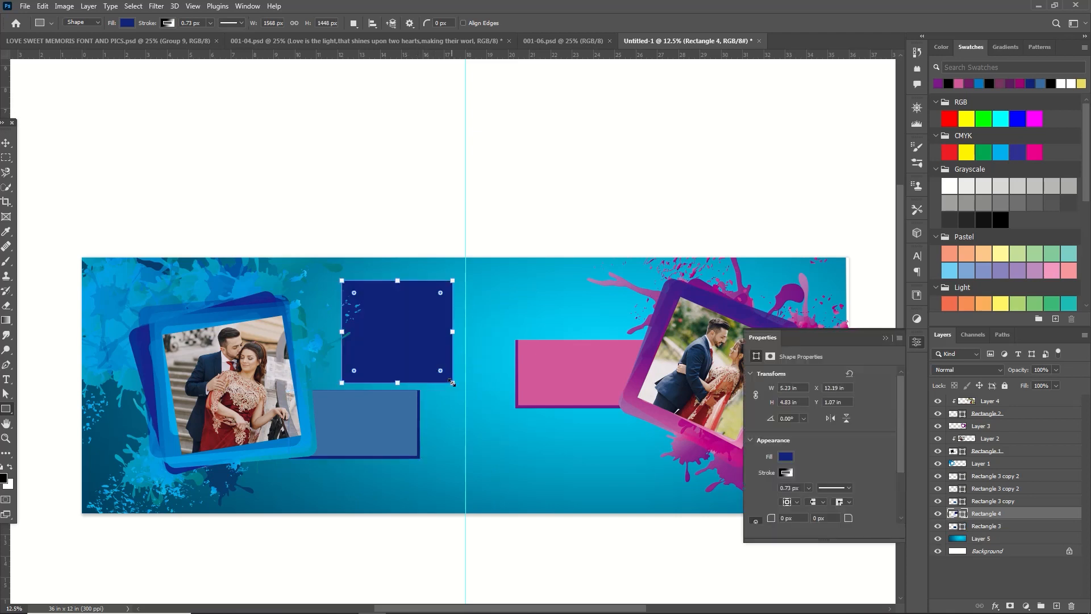
pyautogui.click(789, 457)
pyautogui.click(771, 458)
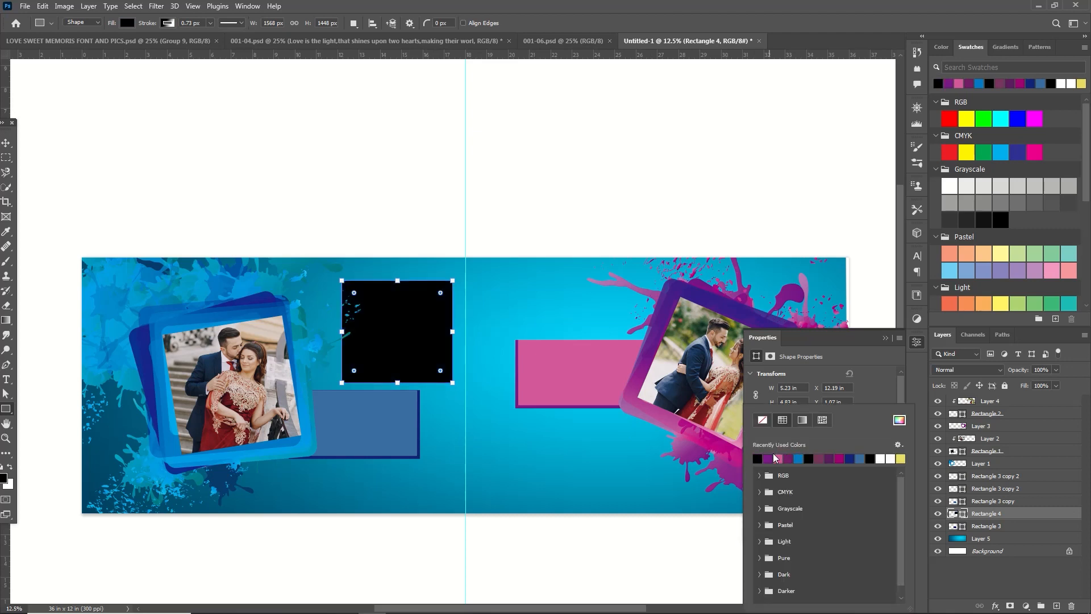
pyautogui.click(885, 338)
pyautogui.click(884, 337)
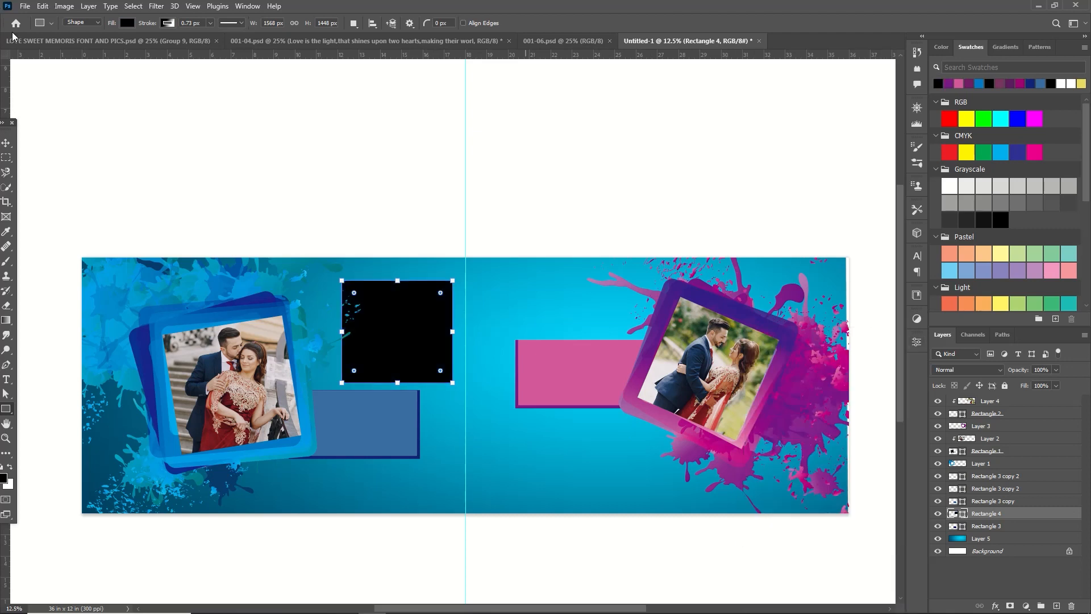
# - Open the photo beautiful-woman-long-red-dress-walks-around-city-with-her-husband and cut the whole image out of it
pyautogui.click(25, 7)
pyautogui.click(40, 32)
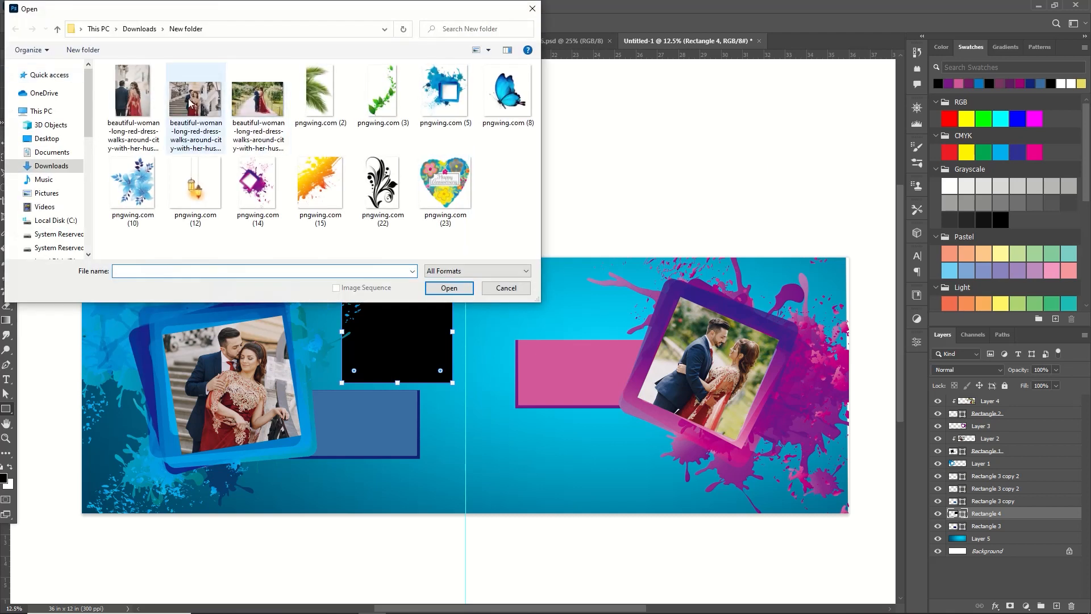
pyautogui.click(268, 106)
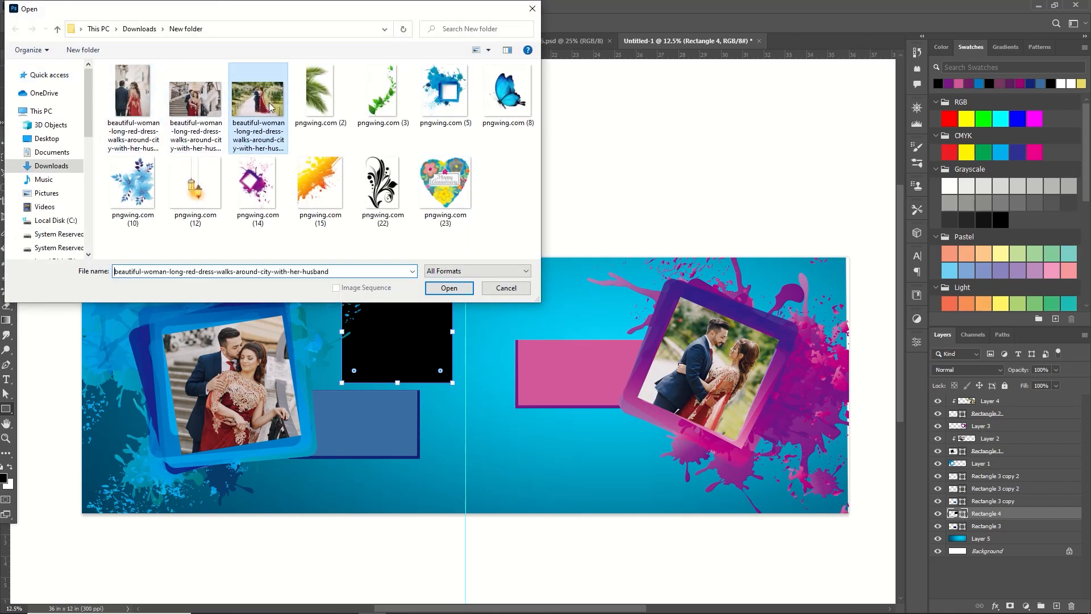
pyautogui.click(446, 288)
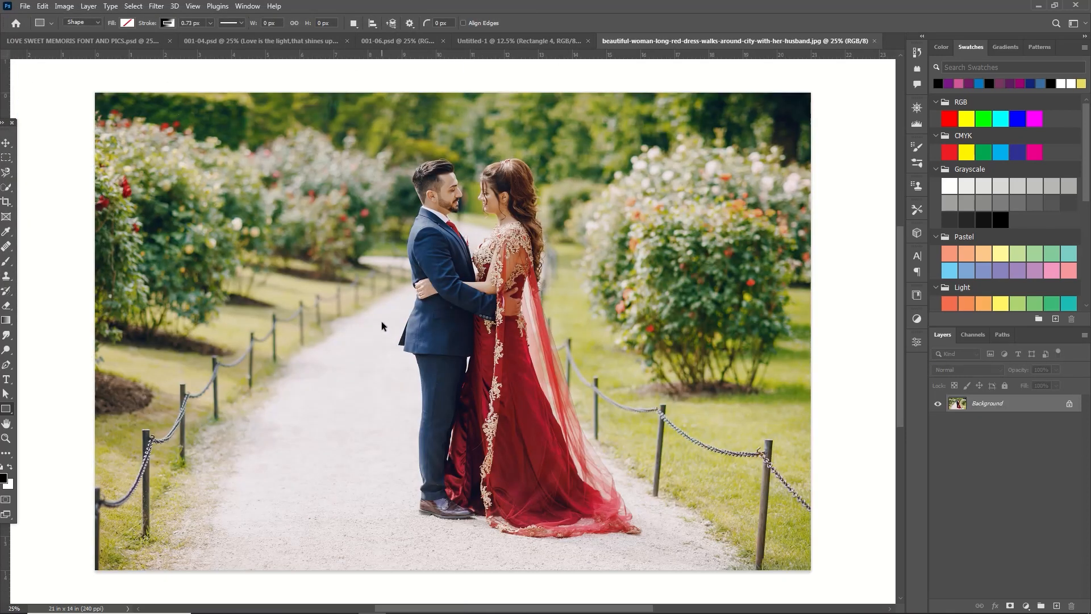
pyautogui.hotkey('ctrl', 'a')
pyautogui.press('BackSpace')
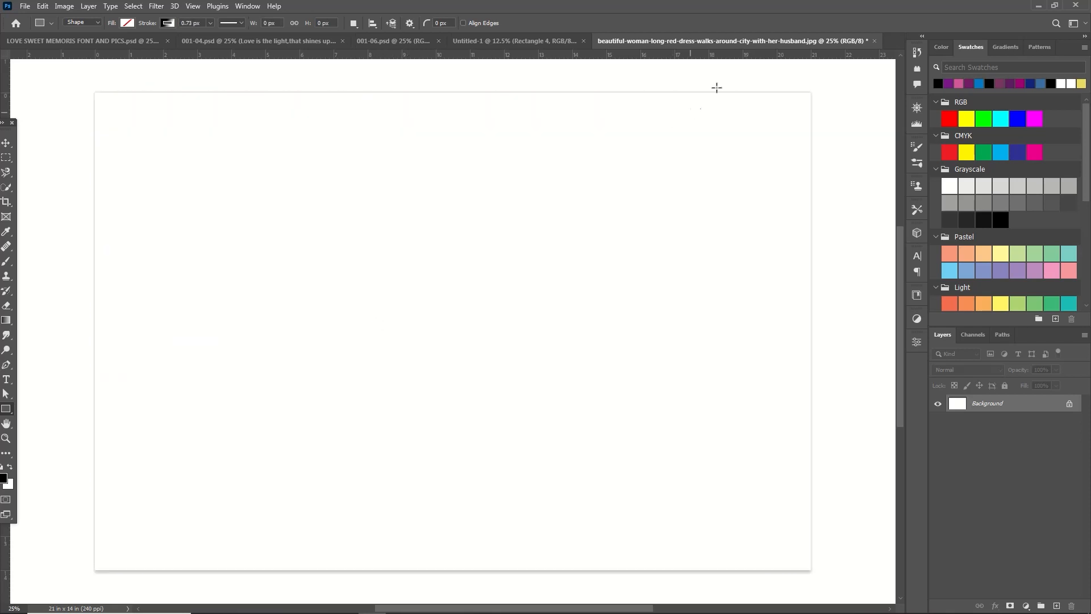
# - Close the emptied source photo without saving and paste the cut image into the album spread
pyautogui.click(875, 40)
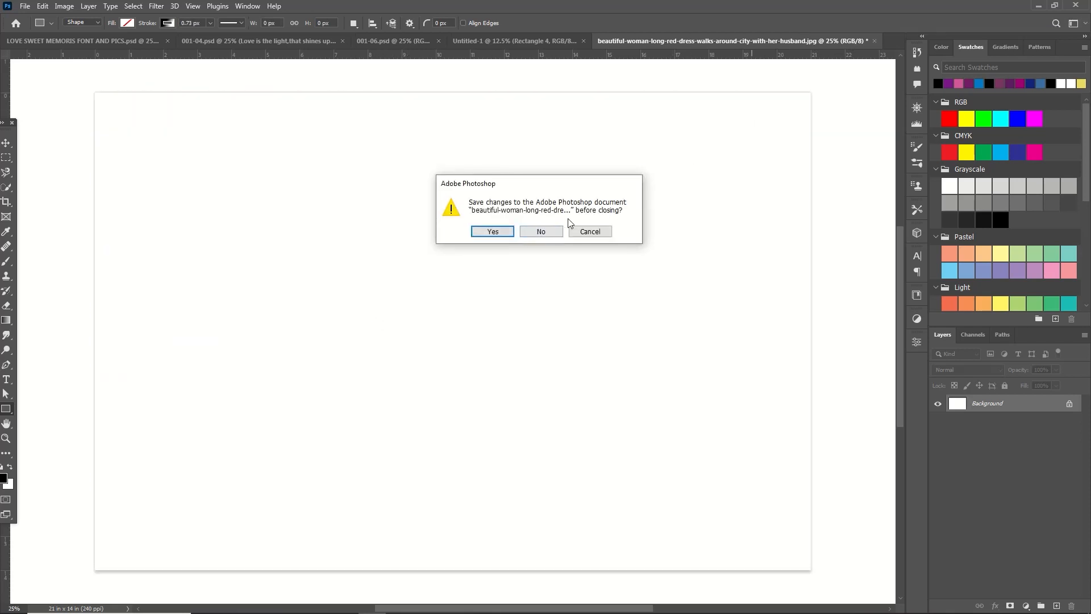
pyautogui.click(539, 231)
pyautogui.hotkey('ctrl', 'v')
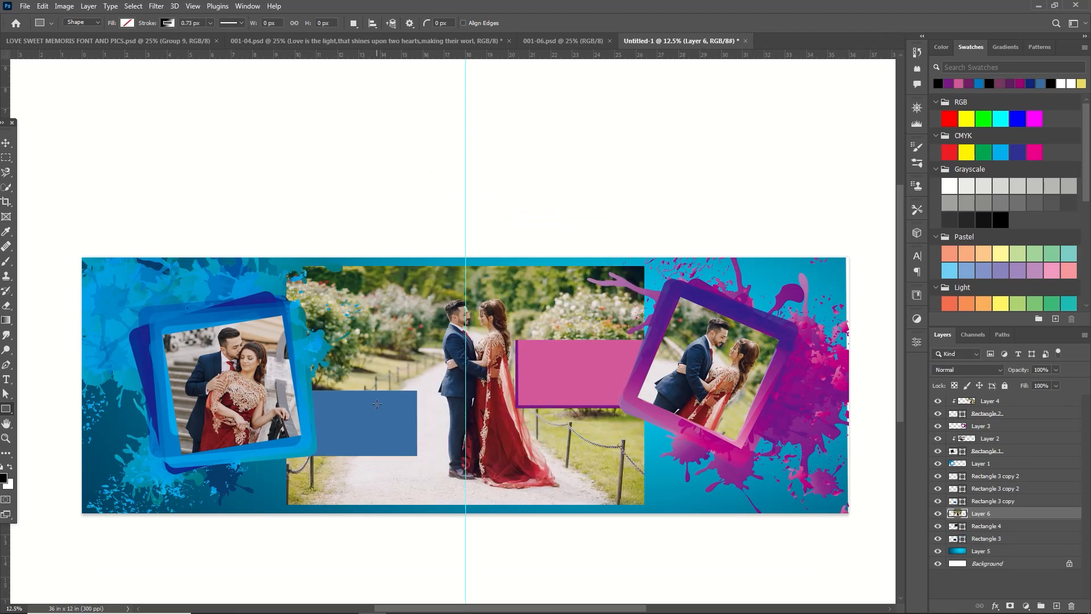
# - Clip the pasted photo to the black rectangle, then scale it to about 95% and tilt it about 20° so the couple fills it
pyautogui.rightClick(1009, 515)
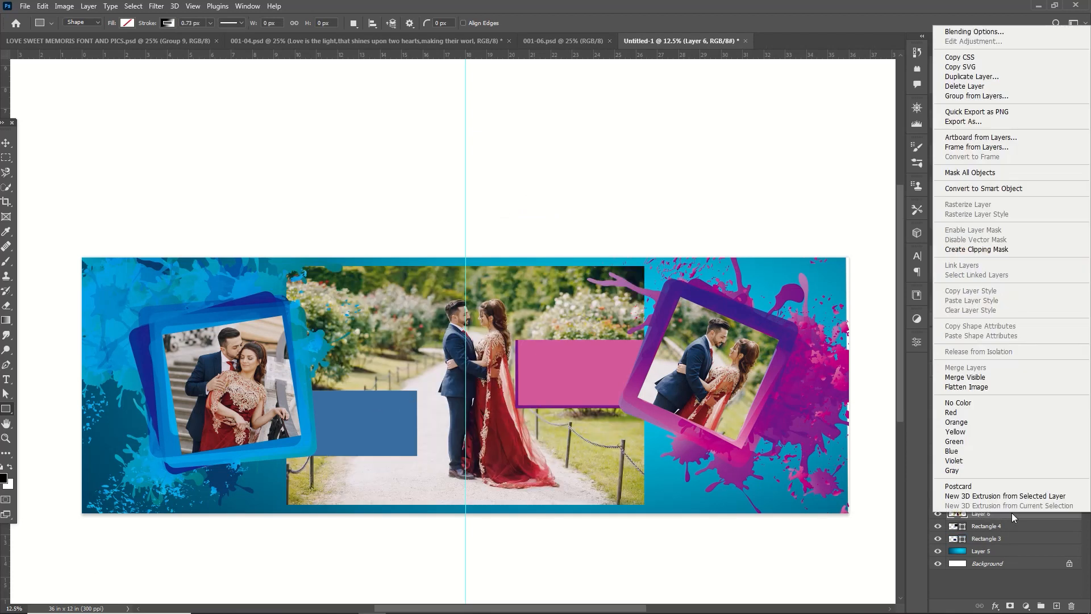
pyautogui.click(1006, 250)
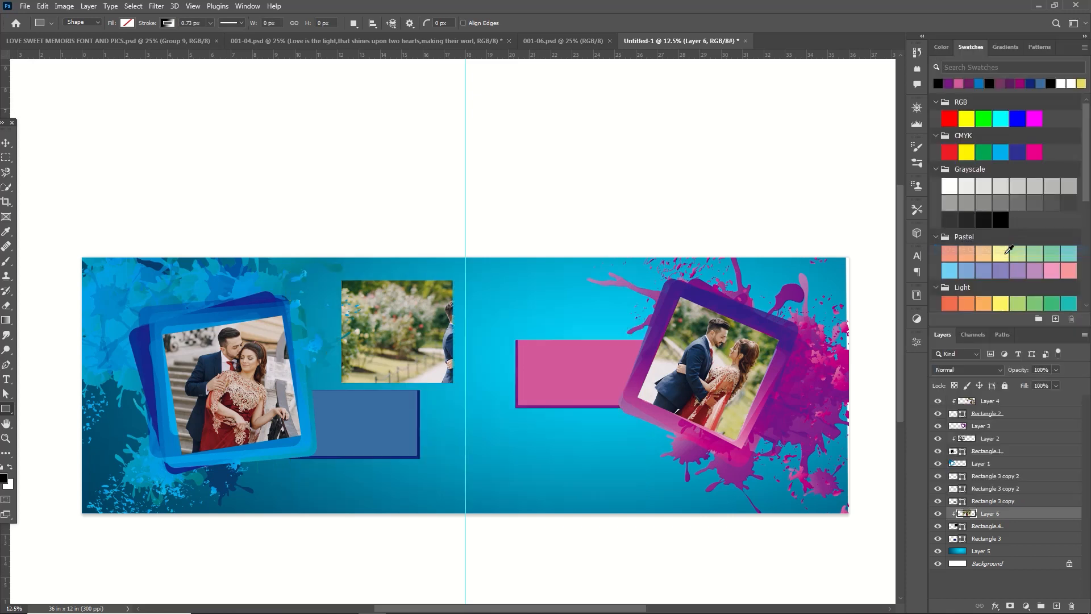
pyautogui.hotkey('ctrl', 't')
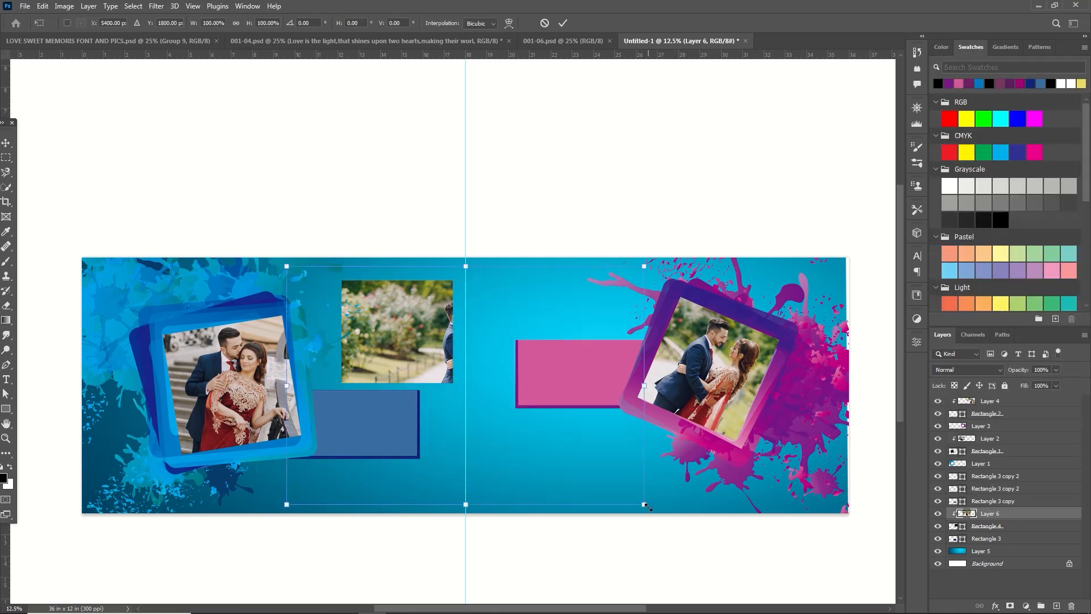
pyautogui.moveTo(592, 472); pyautogui.dragTo(581, 460)
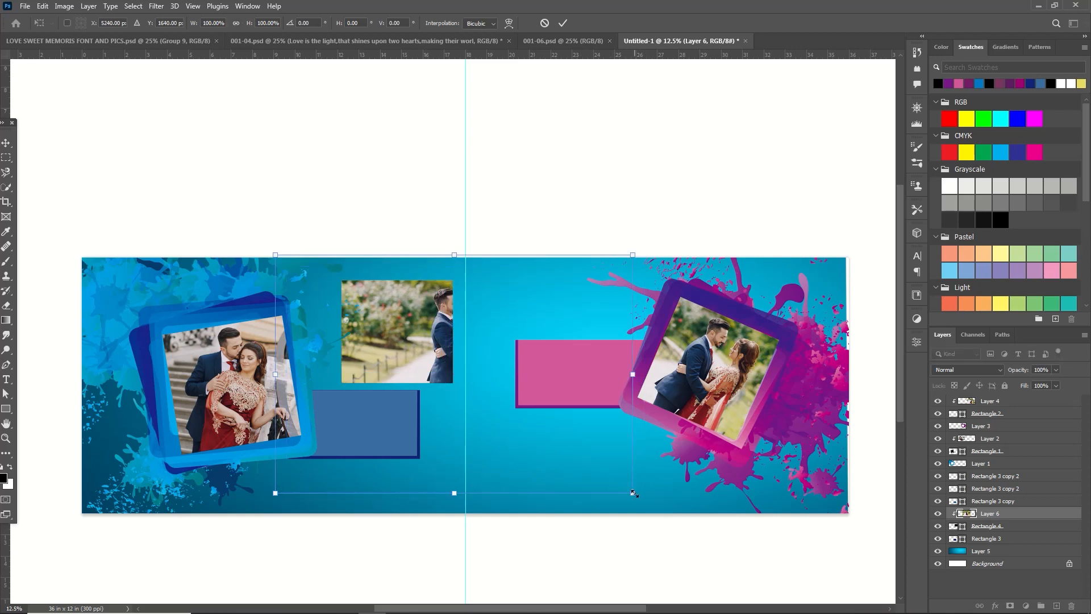
pyautogui.moveTo(633, 493); pyautogui.dragTo(484, 399)
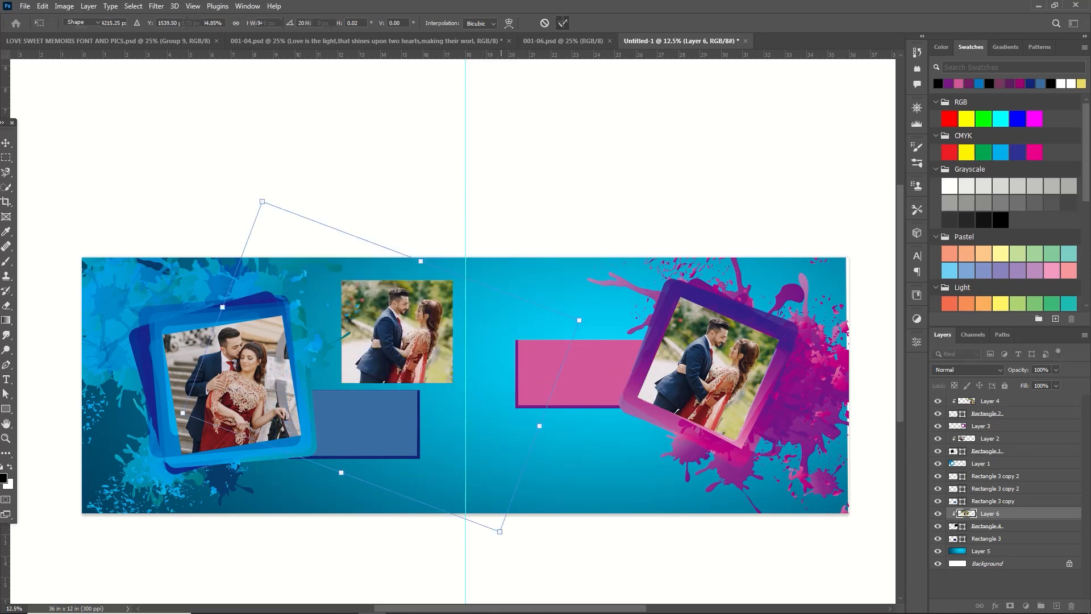
pyautogui.click(563, 24)
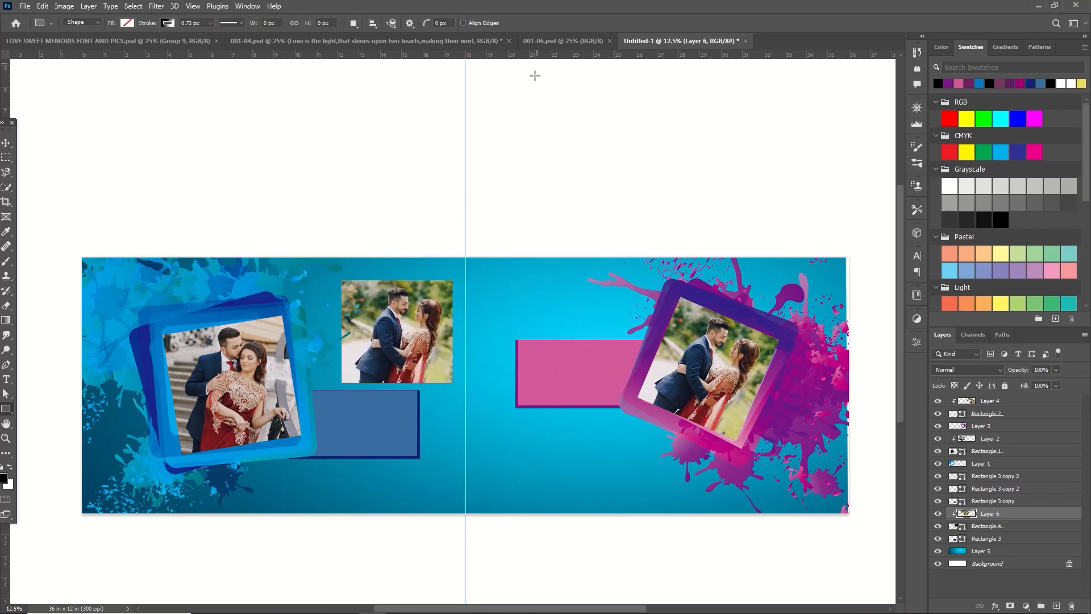
# - Duplicate the rectangle behind the garden photo and stretch the lower one up and left to about 105.6% width and 114.4% height
pyautogui.click(976, 526)
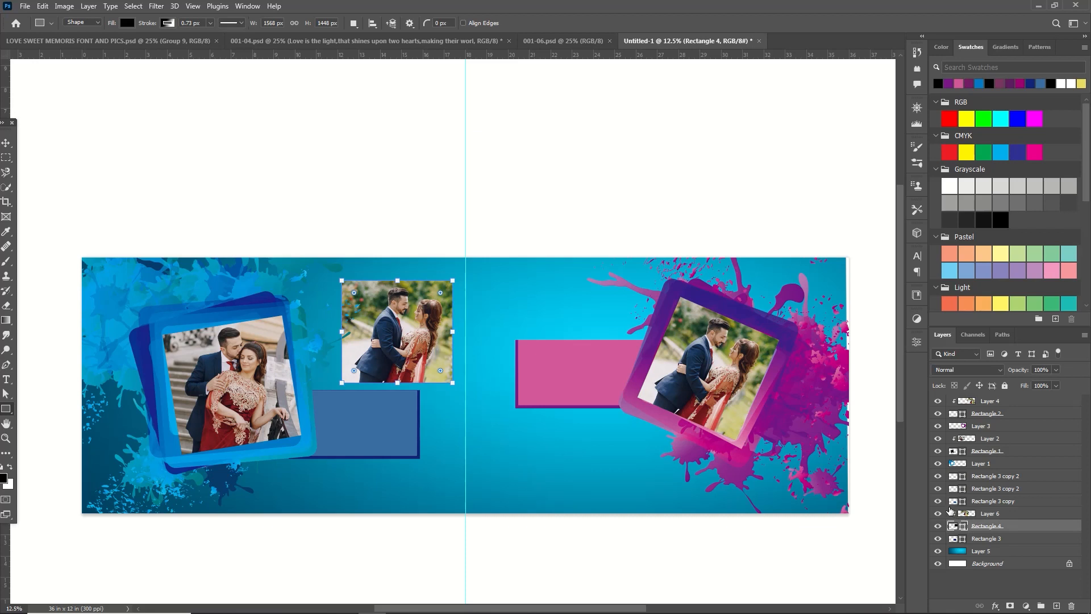
pyautogui.hotkey('ctrl', 'j')
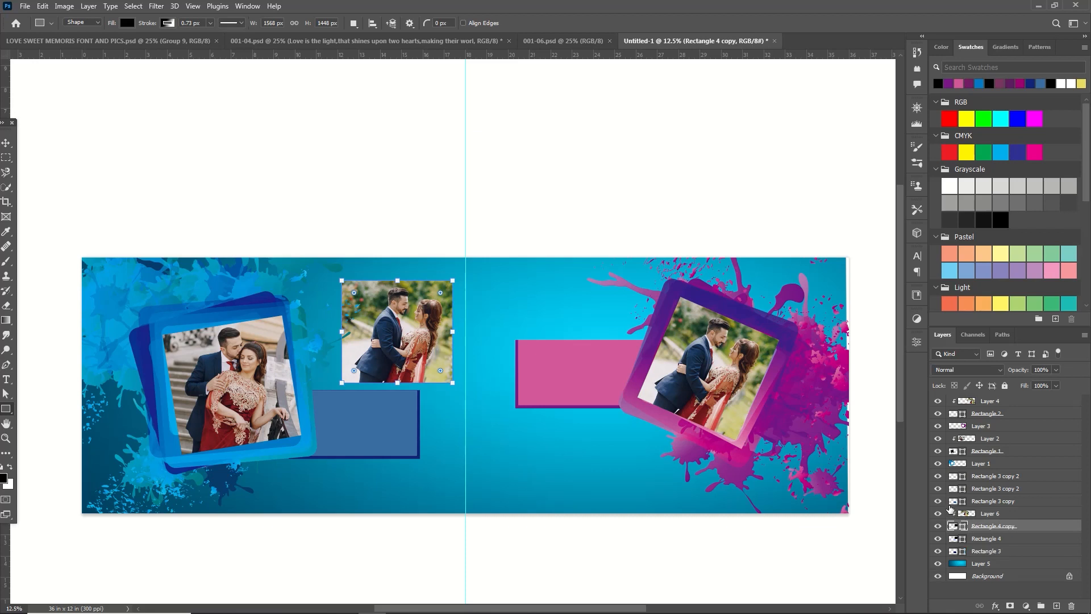
pyautogui.click(982, 539)
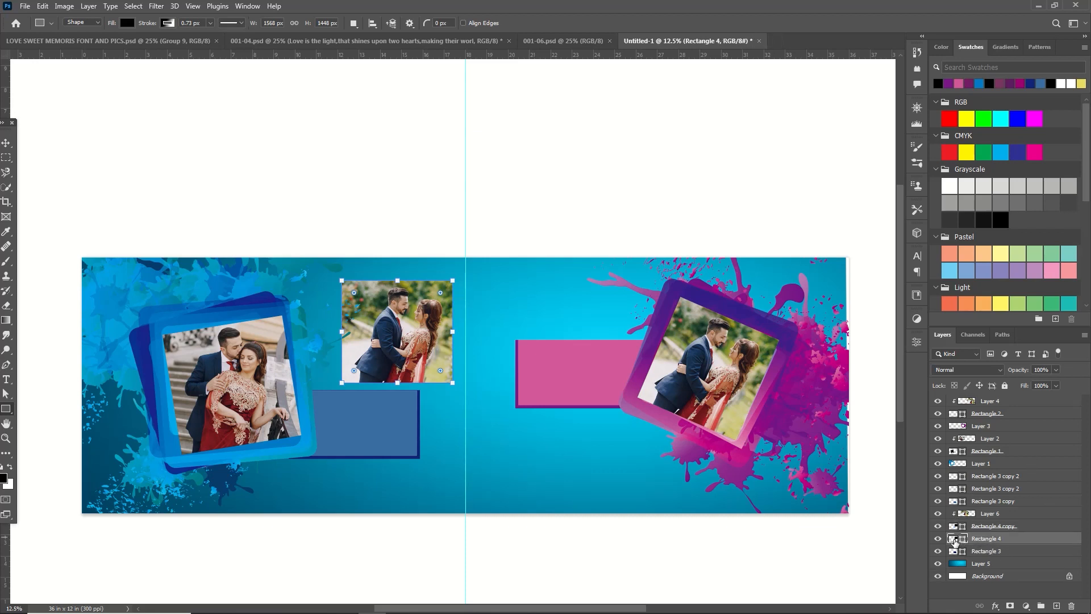
pyautogui.click(955, 540)
pyautogui.hotkey('ctrl', 't')
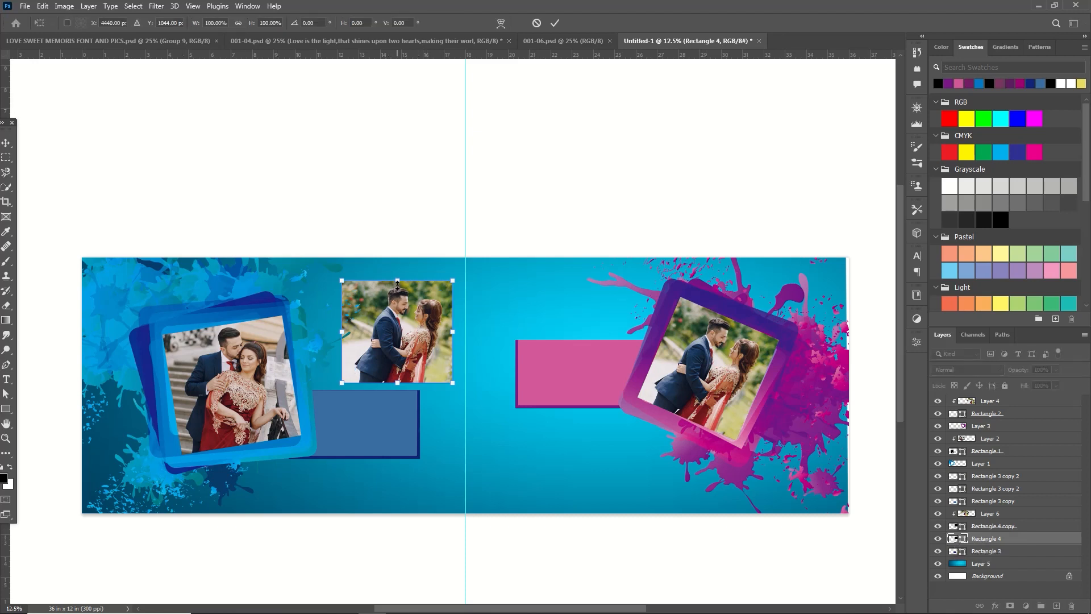
pyautogui.moveTo(397, 280); pyautogui.dragTo(397, 274)
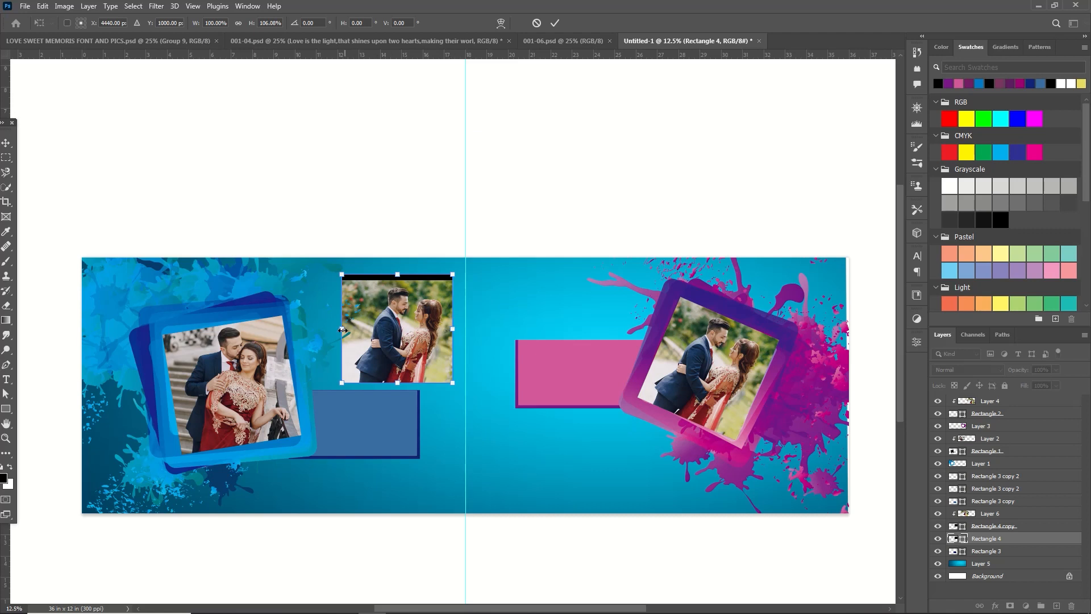
pyautogui.moveTo(342, 329); pyautogui.dragTo(338, 333)
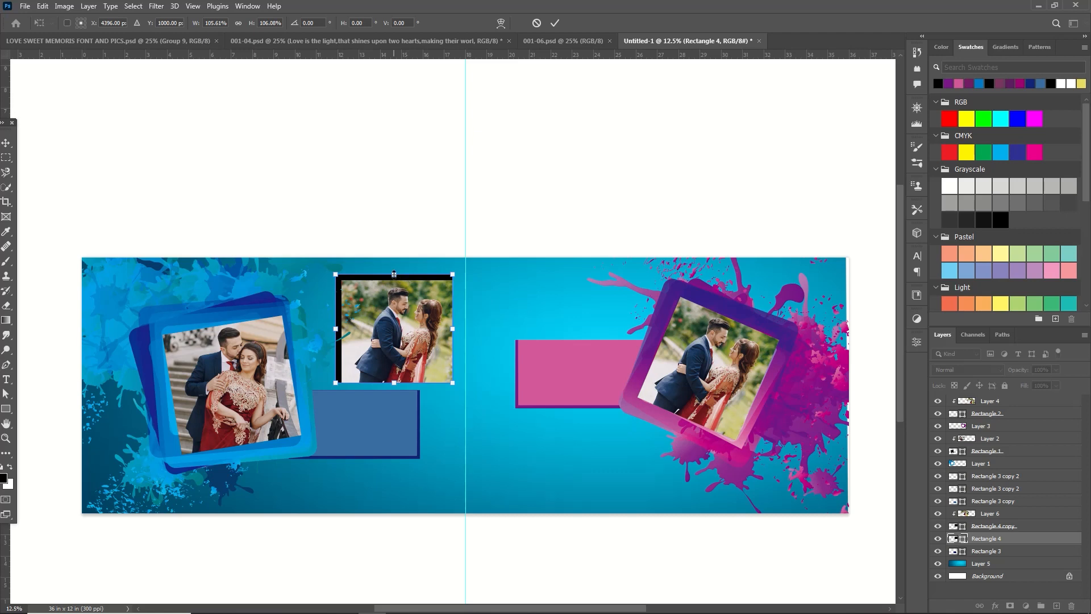
pyautogui.moveTo(395, 273); pyautogui.dragTo(398, 269)
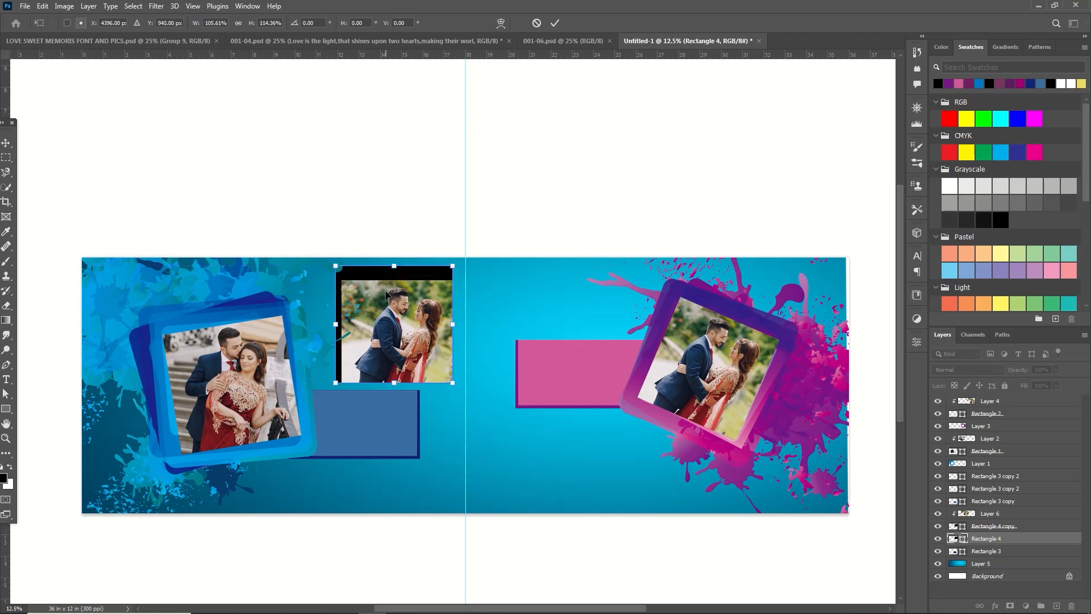
# - Shift the enlarged black backing rectangle about 120 px left and apply the transform
pyautogui.press('Left')
pyautogui.press('Left')
pyautogui.press('Left')
pyautogui.press('Left')
pyautogui.press('Left')
pyautogui.press('Left')
pyautogui.press('Left')
pyautogui.press('Left')
pyautogui.press('Left')
pyautogui.press('Left')
pyautogui.press('Left')
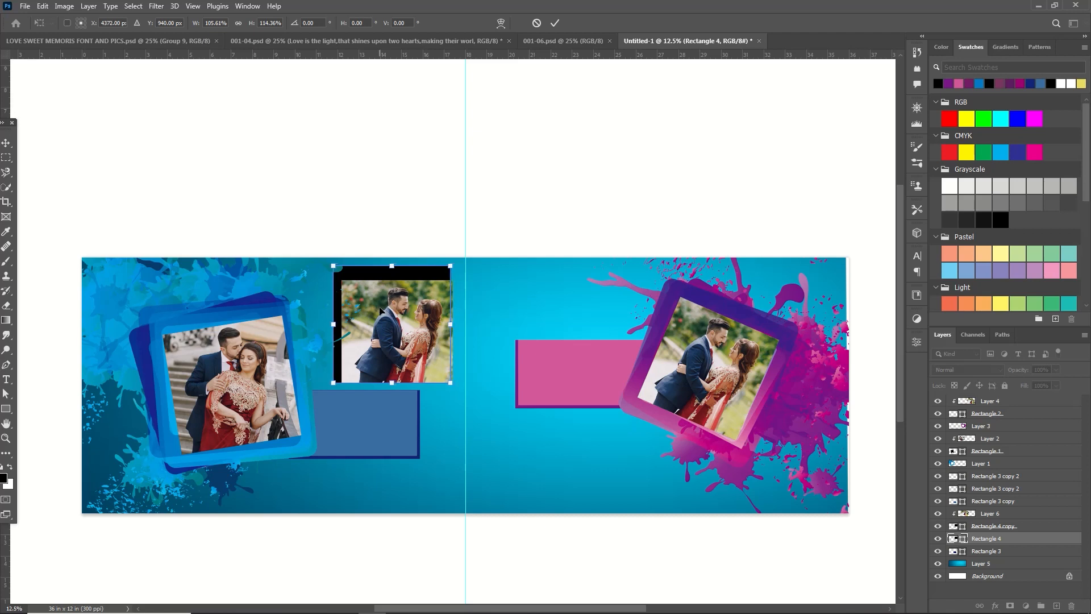
pyautogui.press('Left')
pyautogui.press('Left')
pyautogui.press('Left')
pyautogui.press('Left')
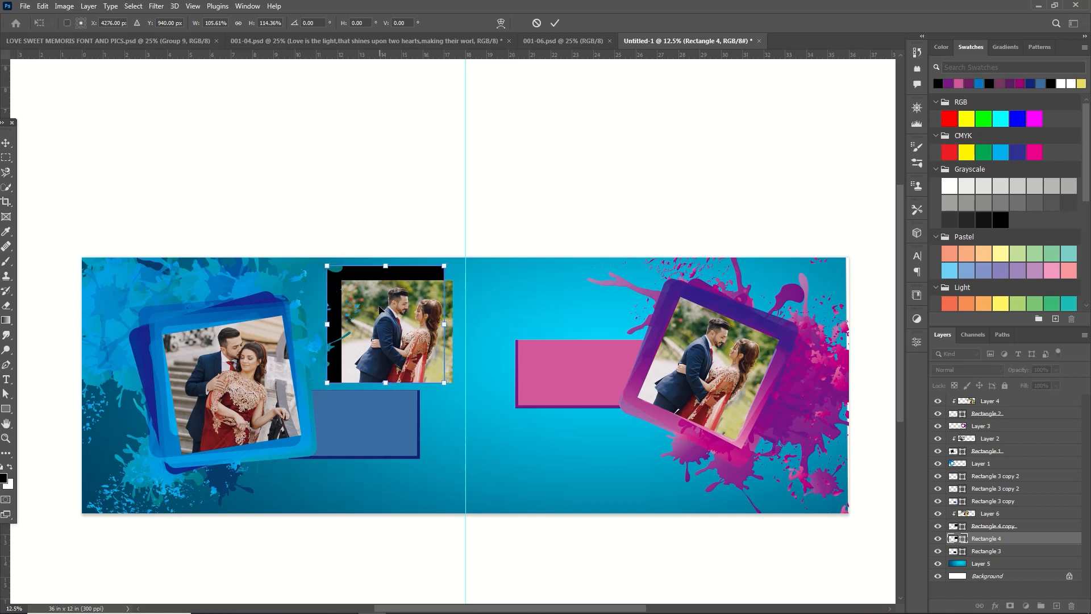
pyautogui.click(555, 22)
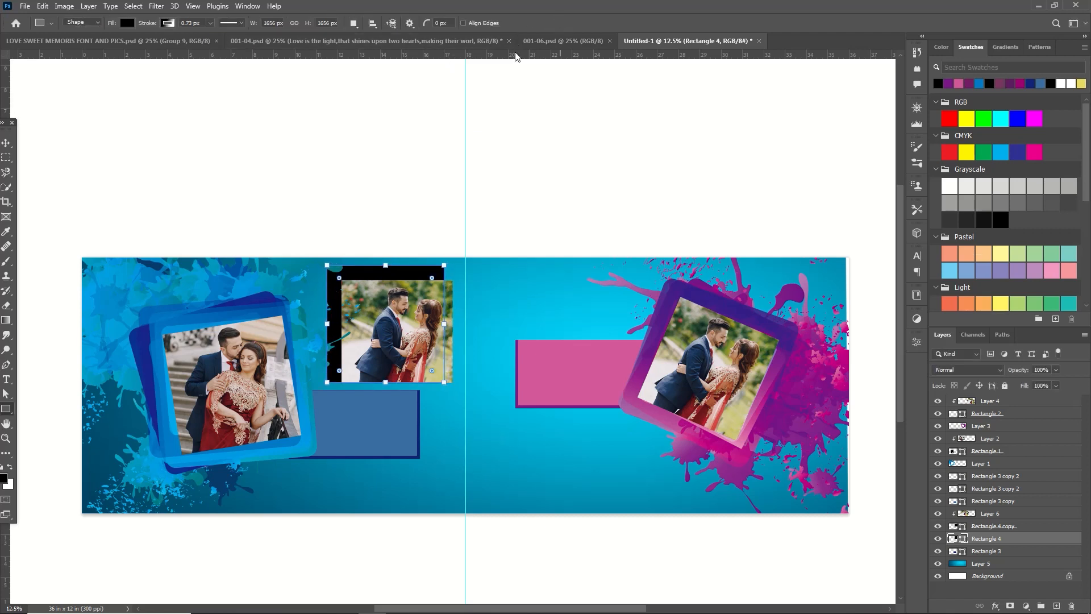
# - Duplicate the black backing rectangle and fill the copy white (#ffffff)
pyautogui.click(442, 562)
pyautogui.click(577, 262)
pyautogui.hotkey('ctrl', 'j')
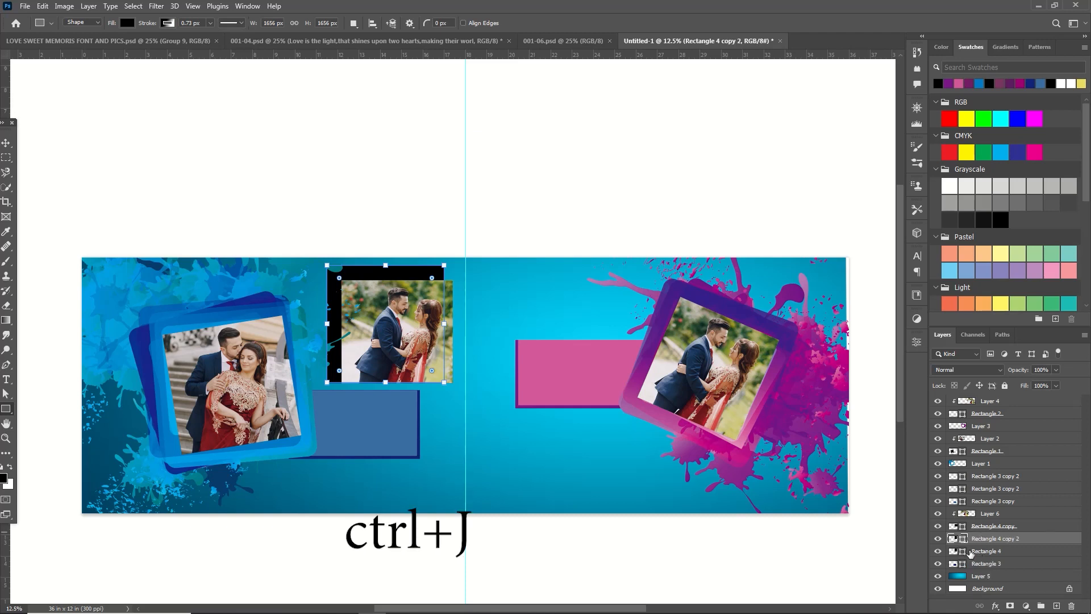
pyautogui.doubleClick(958, 544)
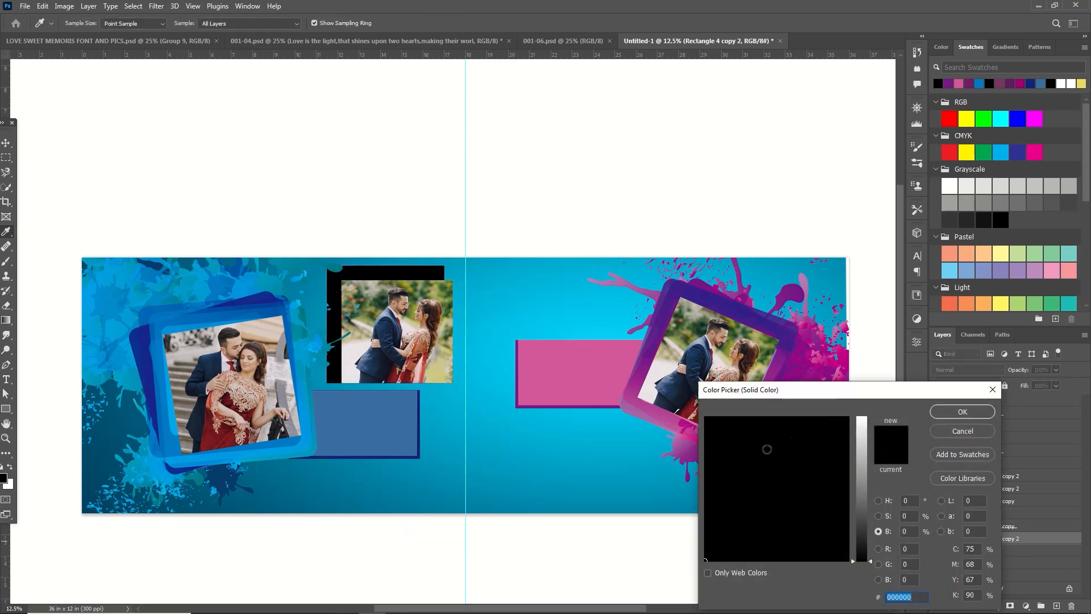
pyautogui.moveTo(861, 455); pyautogui.dragTo(860, 404)
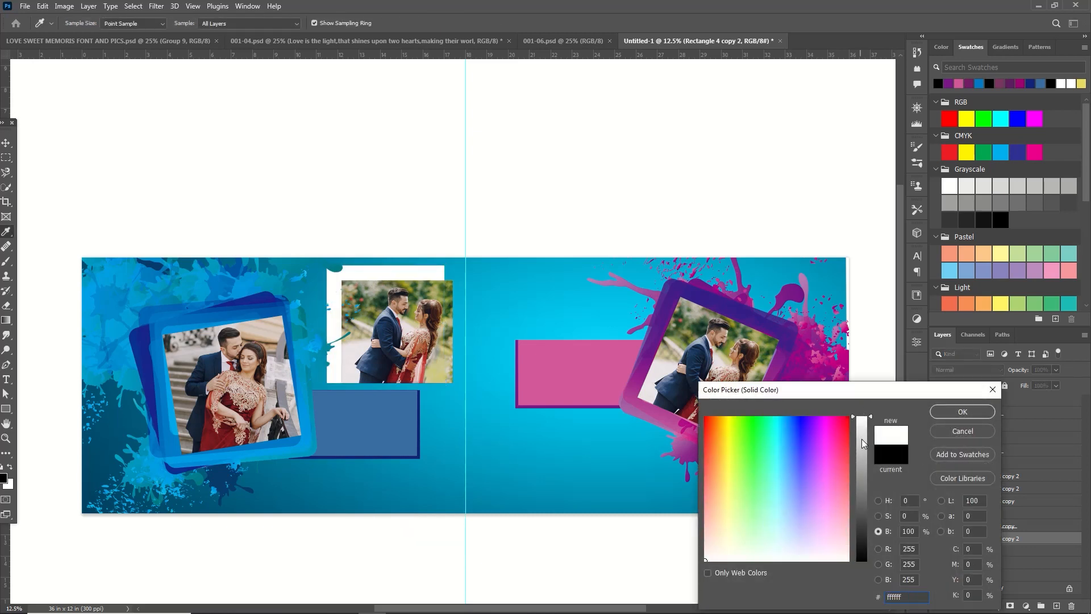
pyautogui.moveTo(862, 441); pyautogui.dragTo(867, 410)
pyautogui.click(981, 416)
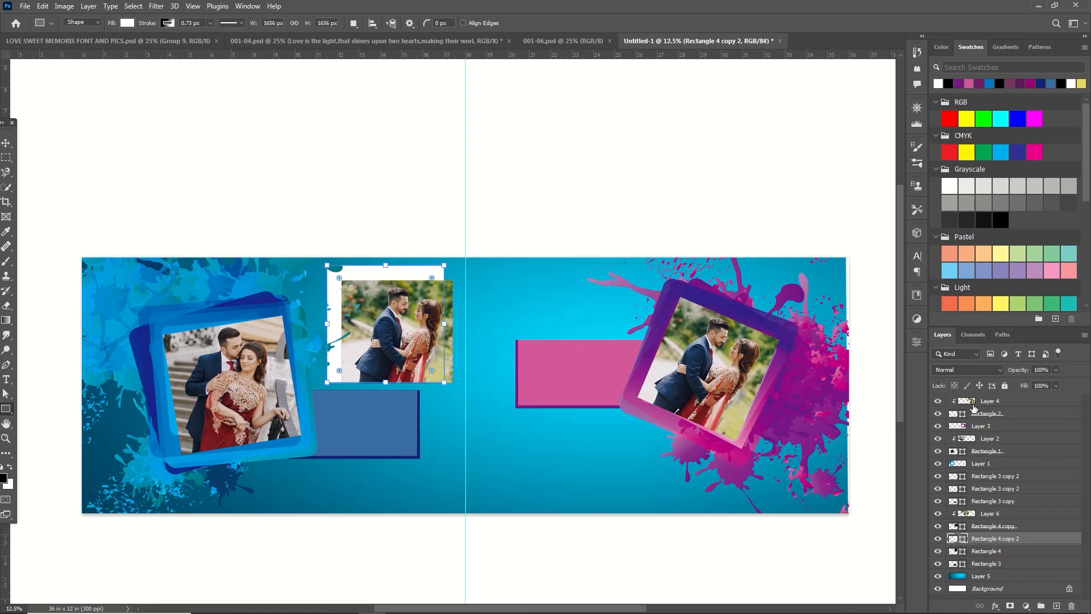
# - Move the white rectangle right and down to X 4420 px, Y 1068 px so its edges surround the garden photo
pyautogui.hotkey('ctrl', 't')
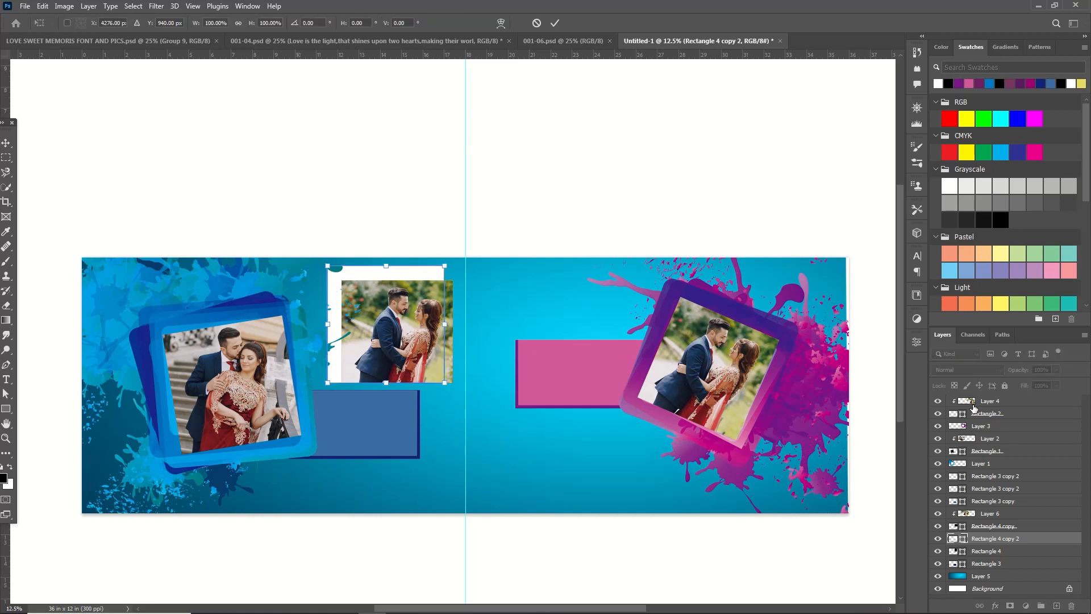
pyautogui.press('Left')
pyautogui.press('Left')
pyautogui.press('Left')
pyautogui.press('Left')
pyautogui.press('Left')
pyautogui.press('Left')
pyautogui.press('Left')
pyautogui.press('Left')
pyautogui.press('Left')
pyautogui.press('Left')
pyautogui.press('Left')
pyautogui.press('Left')
pyautogui.press('Left')
pyautogui.press('Left')
pyautogui.press('Left')
pyautogui.press('Left')
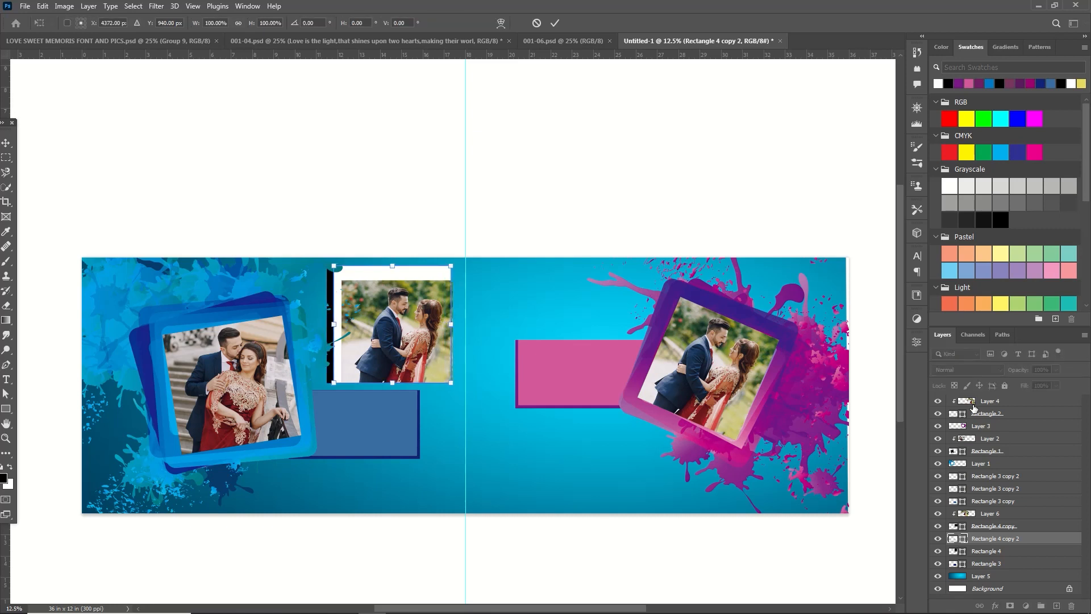
pyautogui.press('Right')
pyautogui.press('Right')
pyautogui.press('Right')
pyautogui.press('Right')
pyautogui.press('Right')
pyautogui.press('Right')
pyautogui.press('Right')
pyautogui.press('Right')
pyautogui.press('Down')
pyautogui.press('Down')
pyautogui.press('Down')
pyautogui.press('Down')
pyautogui.press('Down')
pyautogui.press('Down')
pyautogui.press('Down')
pyautogui.press('Down')
pyautogui.press('Down')
pyautogui.press('Down')
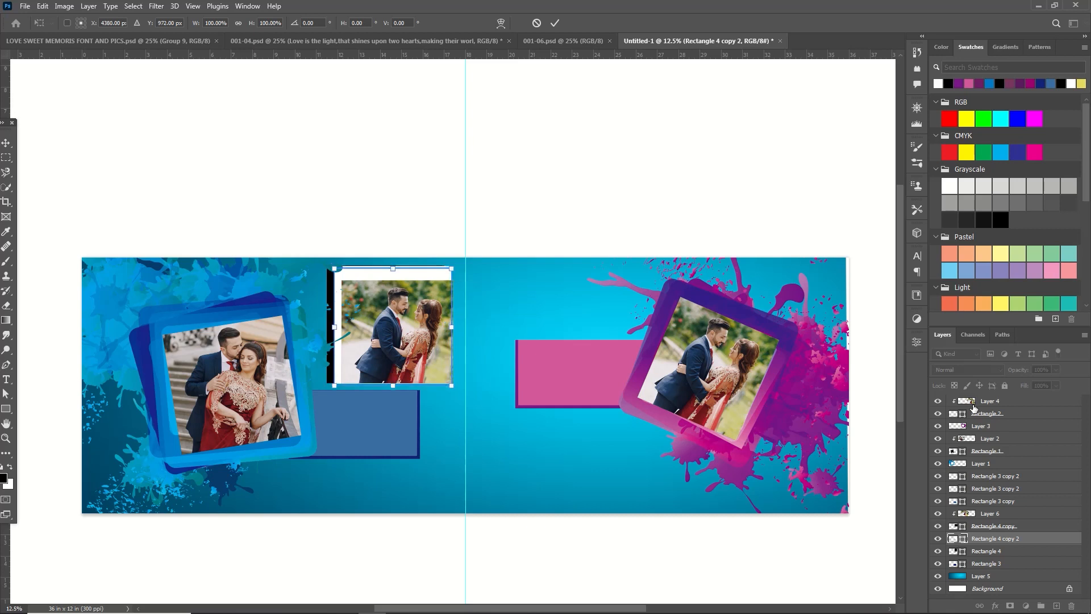
pyautogui.press('Down')
pyautogui.press('Down')
pyautogui.press('Down')
pyautogui.press('Down')
pyautogui.press('Down')
pyautogui.press('Down')
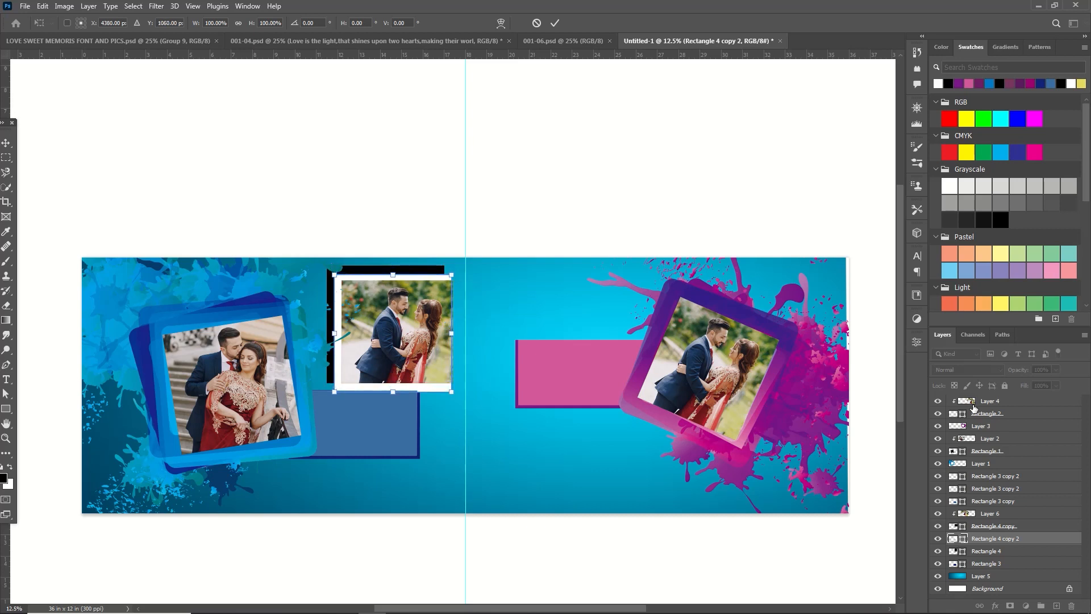
pyautogui.press('Right')
pyautogui.press('Right')
pyautogui.press('Right')
pyautogui.press('Right')
pyautogui.press('Right')
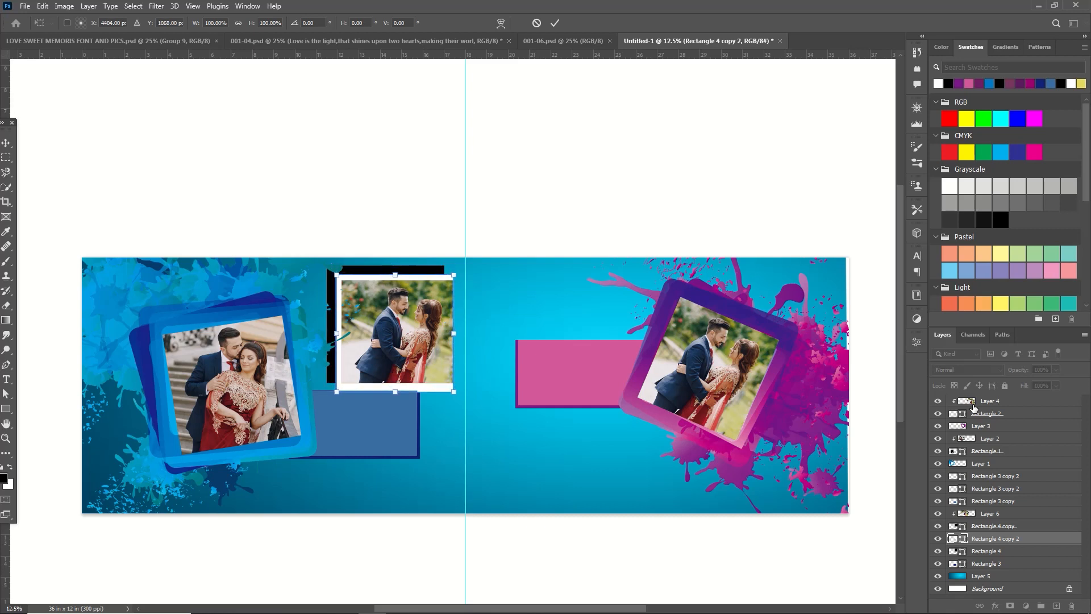
pyautogui.press('Up')
pyautogui.press('Up')
pyautogui.press('Down')
pyautogui.press('Down')
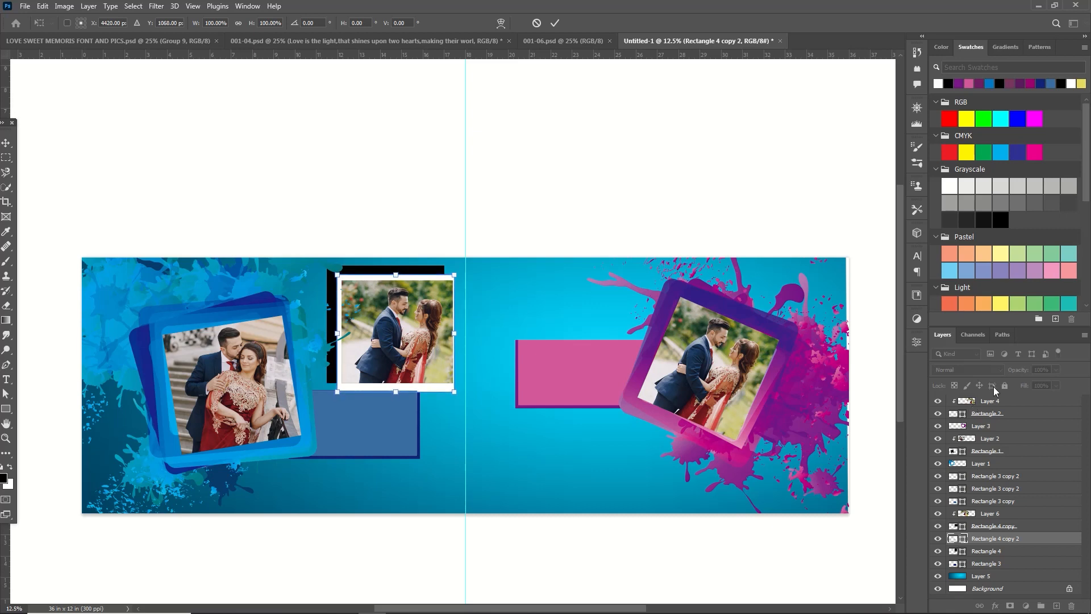
# - Resize the white rectangle behind the garden photo to about 98.07% width and 91.06% height, centred at X 4412 px, Y 1002 px
pyautogui.moveTo(396, 392); pyautogui.dragTo(396, 385)
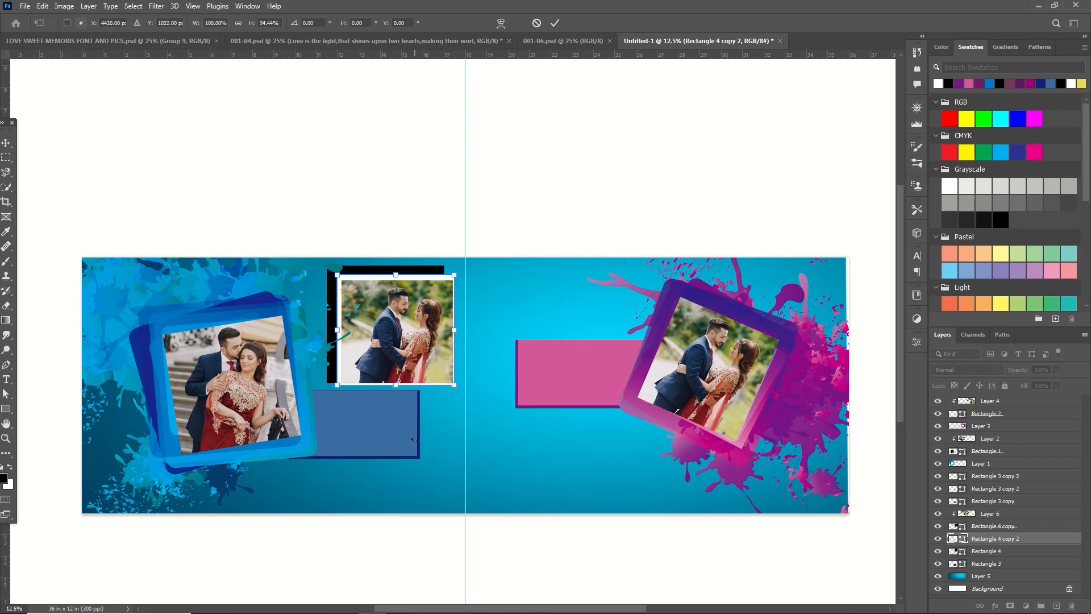
pyautogui.press('Down')
pyautogui.press('Right')
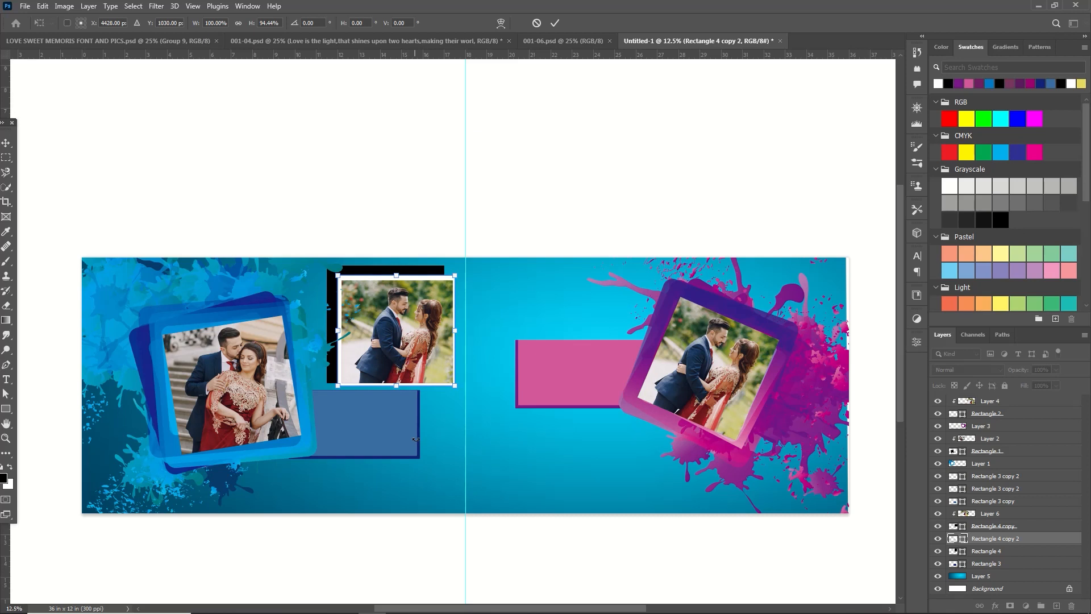
pyautogui.moveTo(395, 385); pyautogui.dragTo(396, 382)
pyautogui.moveTo(453, 328); pyautogui.dragTo(402, 340)
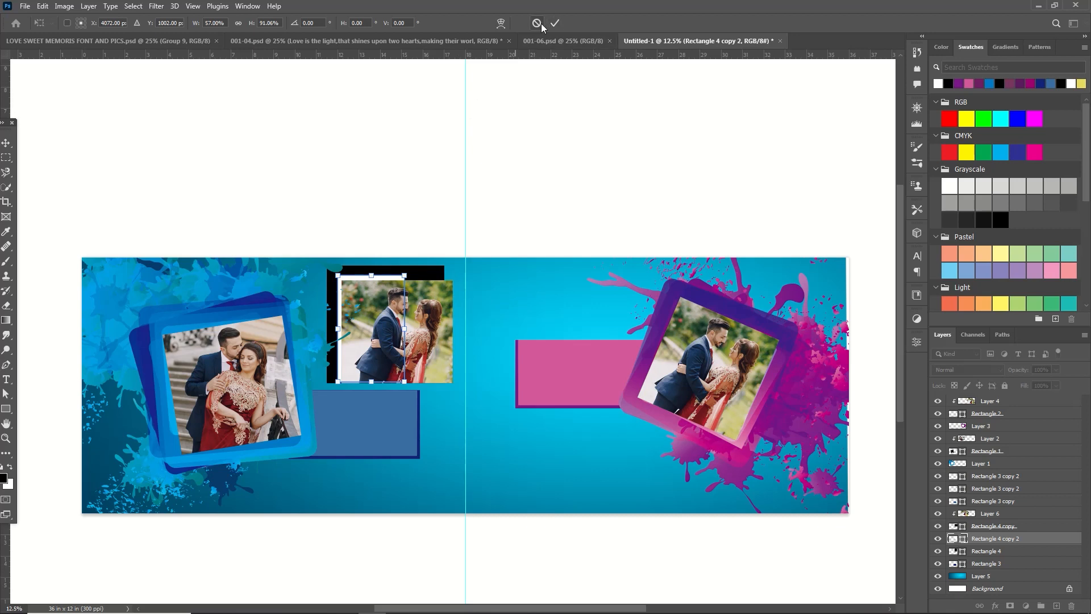
pyautogui.moveTo(408, 332); pyautogui.dragTo(457, 329)
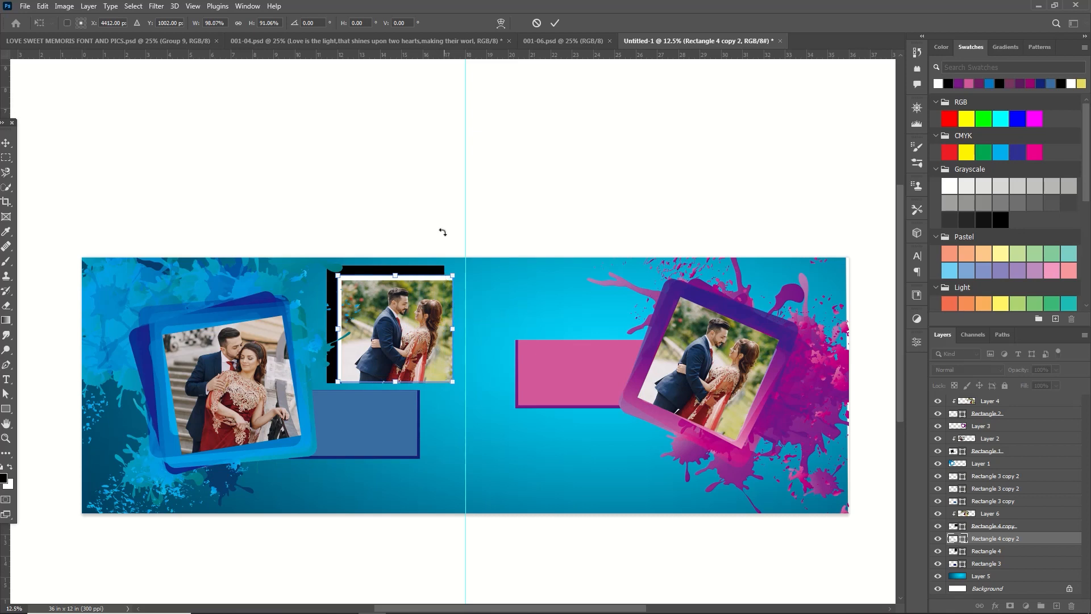
pyautogui.click(555, 23)
# - Move the black backing rectangle behind the garden photo left and slightly down to X 4140 px, Y 972 px
pyautogui.click(6, 142)
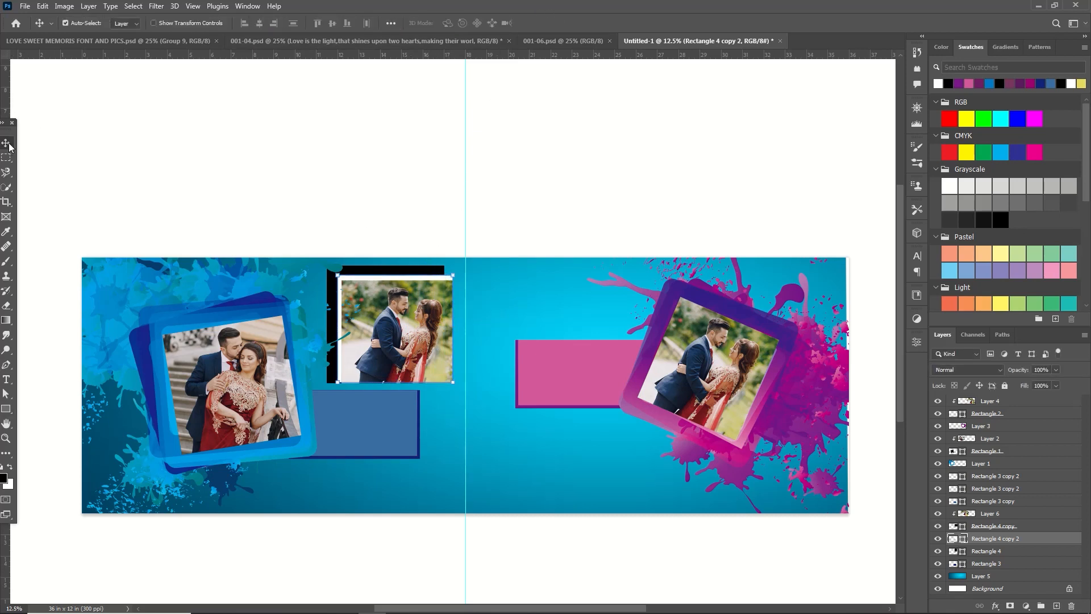
pyautogui.moveTo(379, 277); pyautogui.dragTo(375, 277)
pyautogui.hotkey('shift', 'Left')
pyautogui.hotkey('shift', 'Left')
pyautogui.hotkey('shift', 'Left')
pyautogui.hotkey('shift', 'Left')
pyautogui.hotkey('shift', 'Left')
pyautogui.hotkey('shift', 'Left')
pyautogui.hotkey('shift', 'Left')
pyautogui.hotkey('shift', 'Left')
pyautogui.hotkey('shift', 'Left')
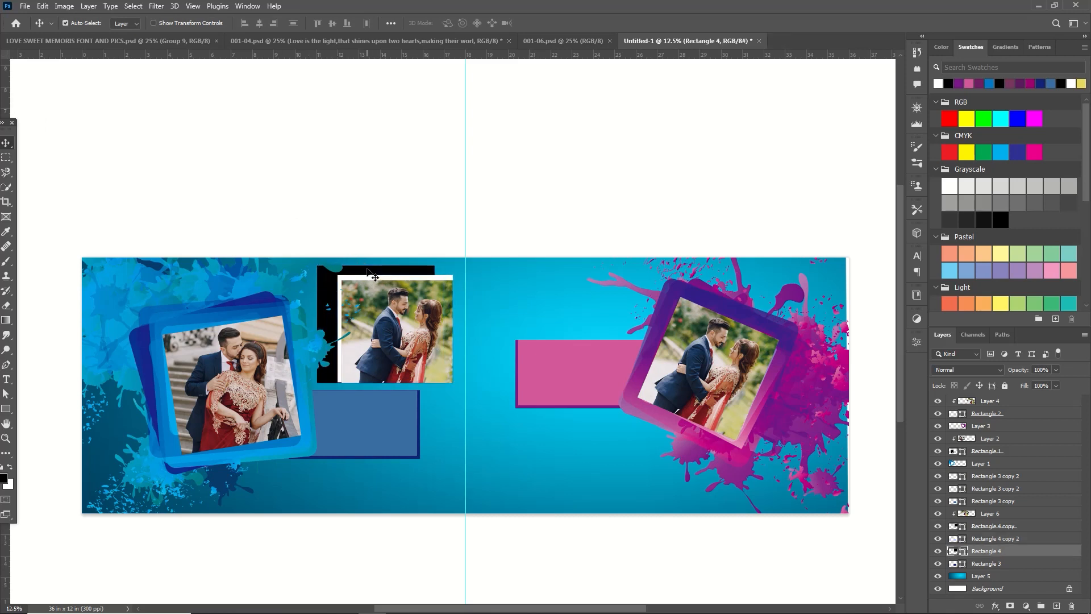
pyautogui.hotkey('shift', 'Down')
pyautogui.hotkey('shift', 'Down')
pyautogui.hotkey('shift', 'Down')
pyautogui.hotkey('shift', 'Down')
pyautogui.hotkey('shift', 'Down')
# - Shrink the black backing rectangle from both sides and below to about 65.22% width and 98.07% height
pyautogui.hotkey('ctrl', 't')
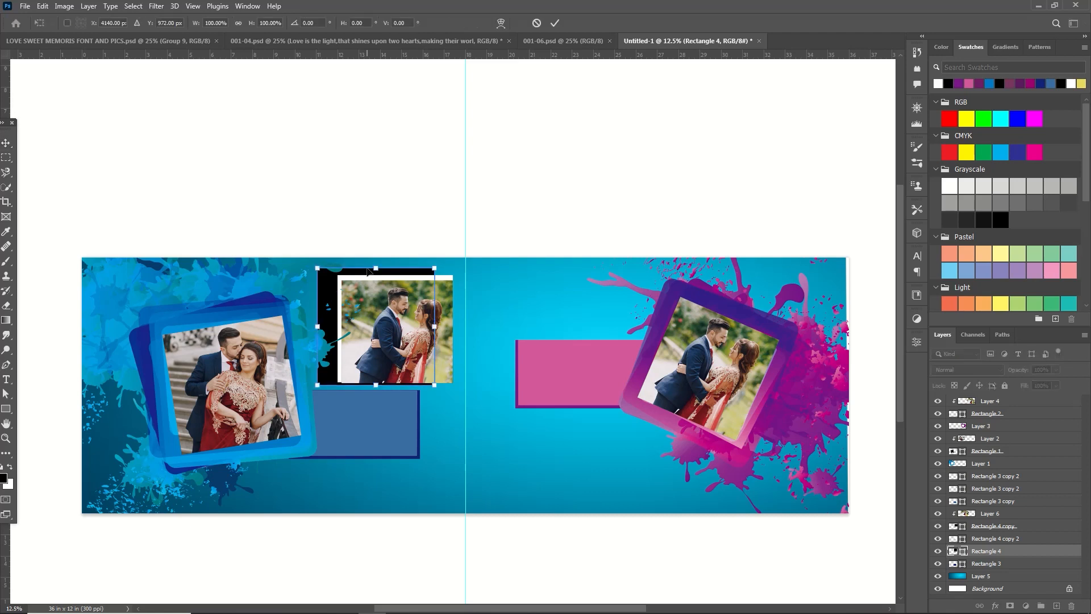
pyautogui.moveTo(313, 327); pyautogui.dragTo(332, 334)
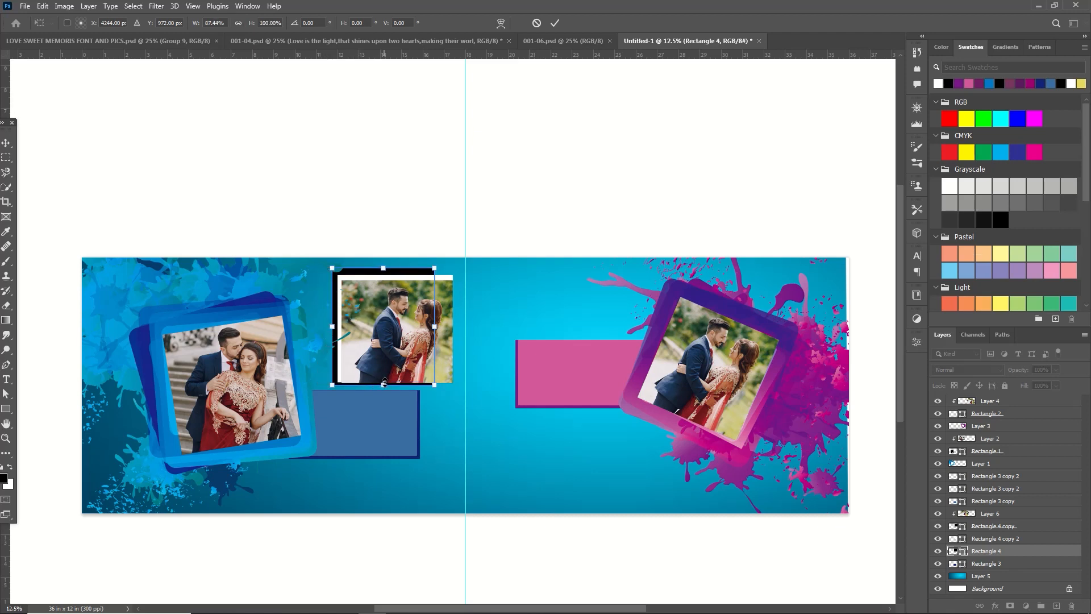
pyautogui.moveTo(384, 381); pyautogui.dragTo(384, 379)
pyautogui.press('Down')
pyautogui.moveTo(434, 326); pyautogui.dragTo(408, 326)
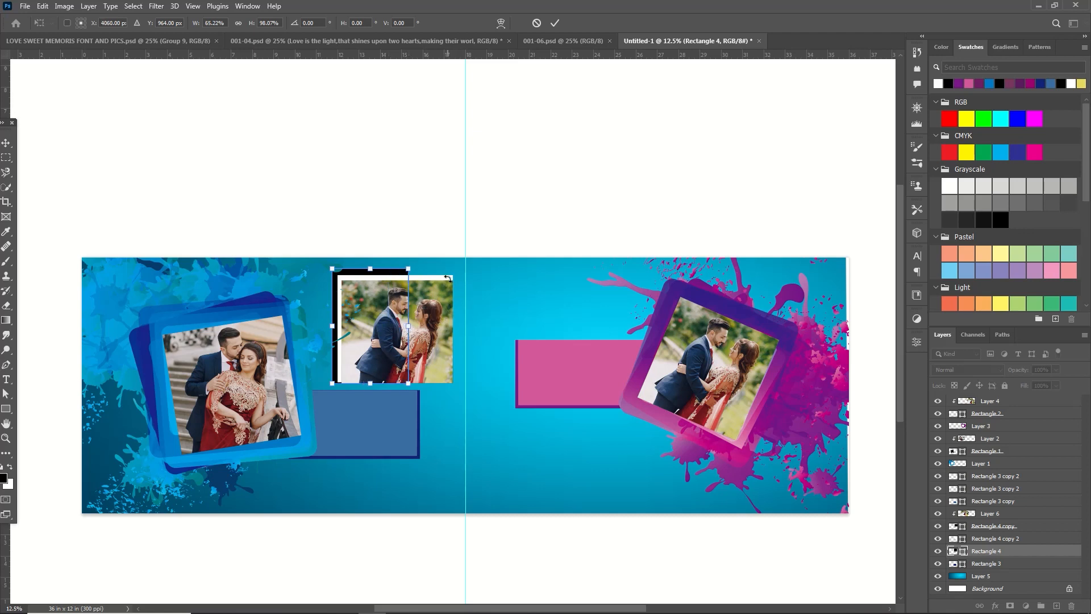
pyautogui.click(556, 24)
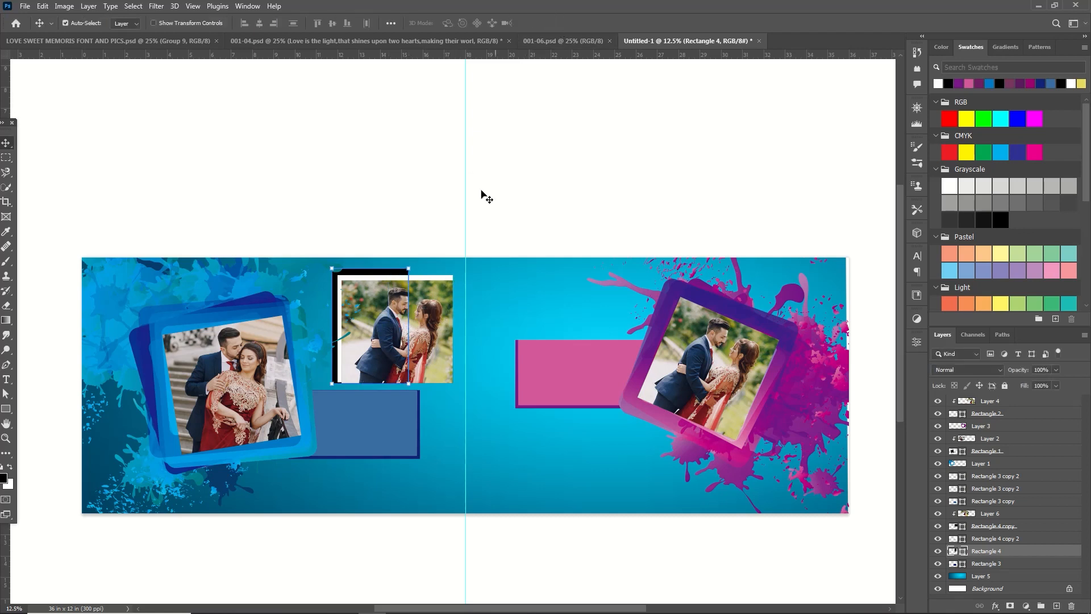
# - Shorten the white rectangle behind the garden photo from its right edge to about 82.23% width
pyautogui.click(438, 279)
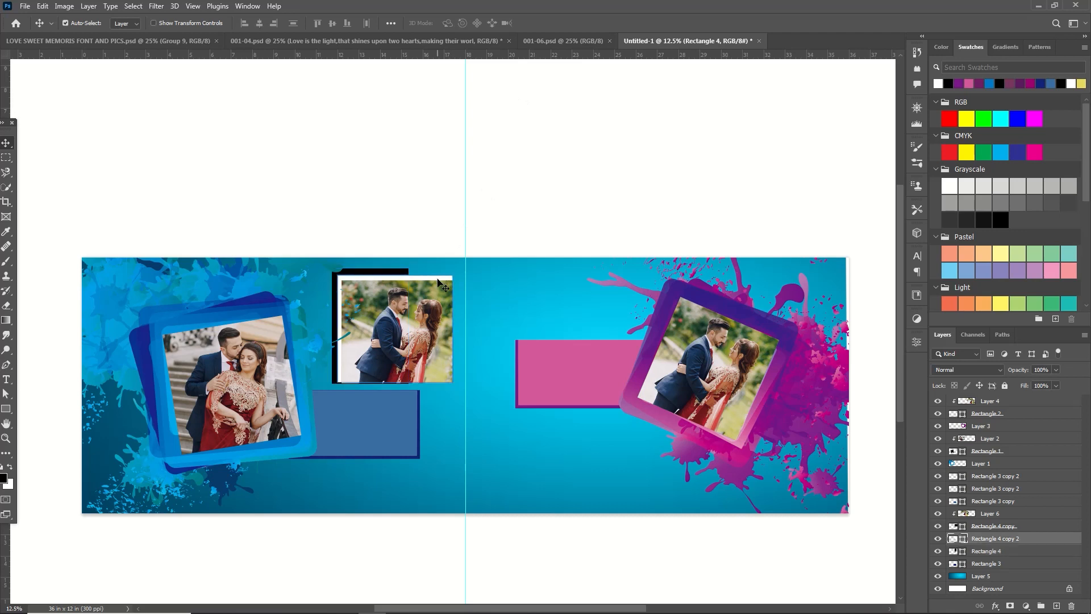
pyautogui.hotkey('ctrl', 't')
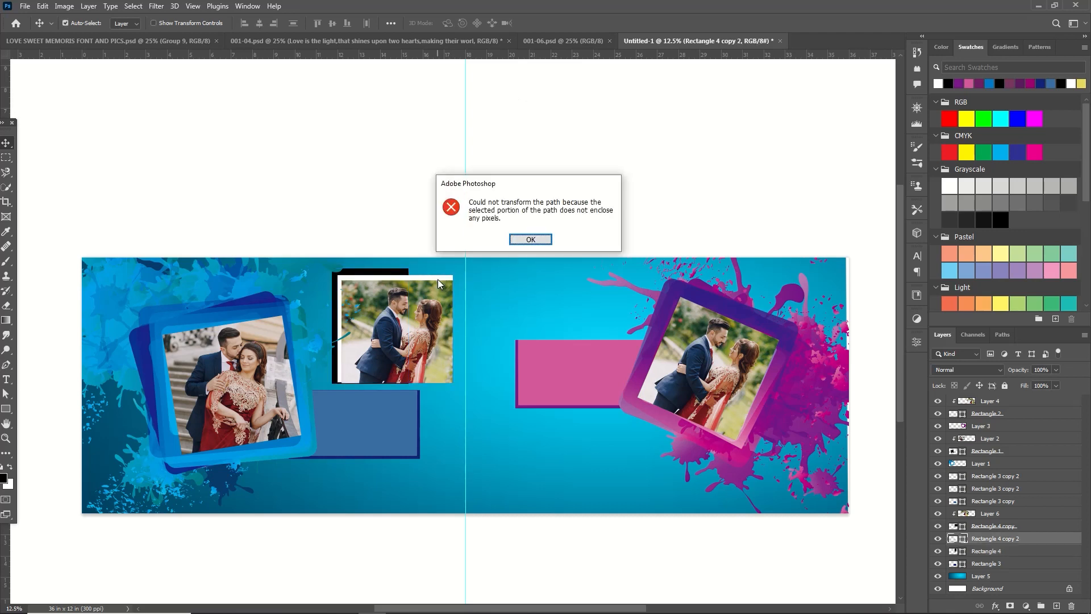
pyautogui.click(527, 238)
pyautogui.hotkey('ctrl', 't')
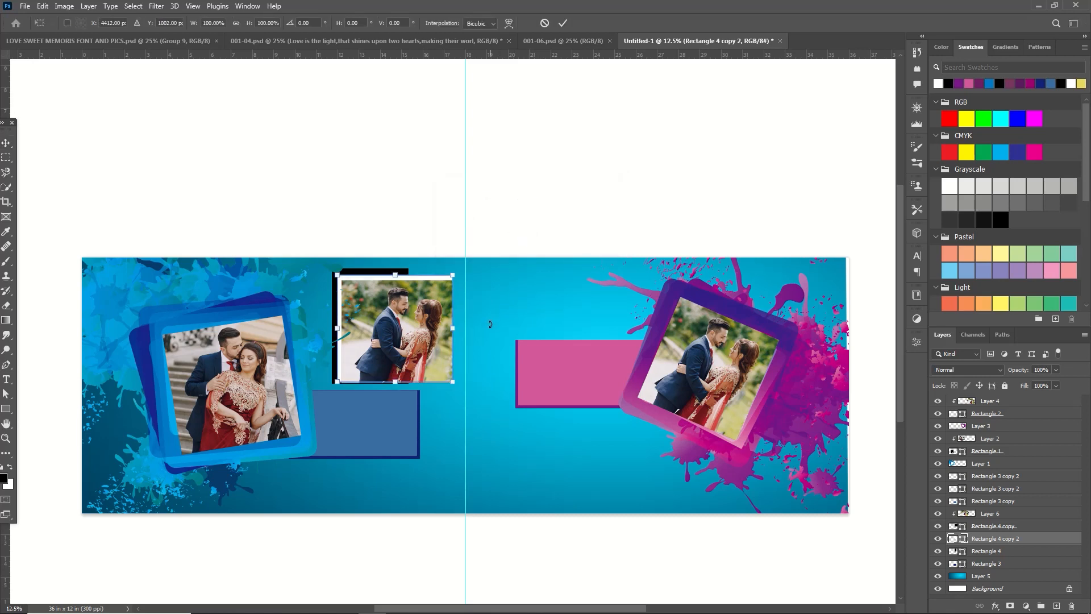
pyautogui.moveTo(455, 328); pyautogui.dragTo(433, 328)
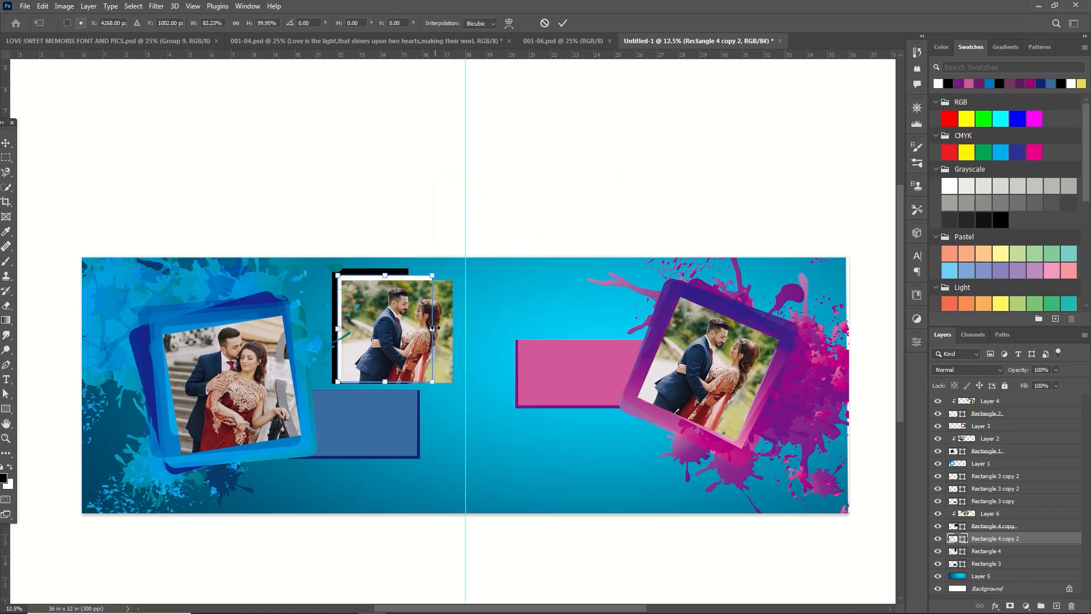
pyautogui.click(562, 23)
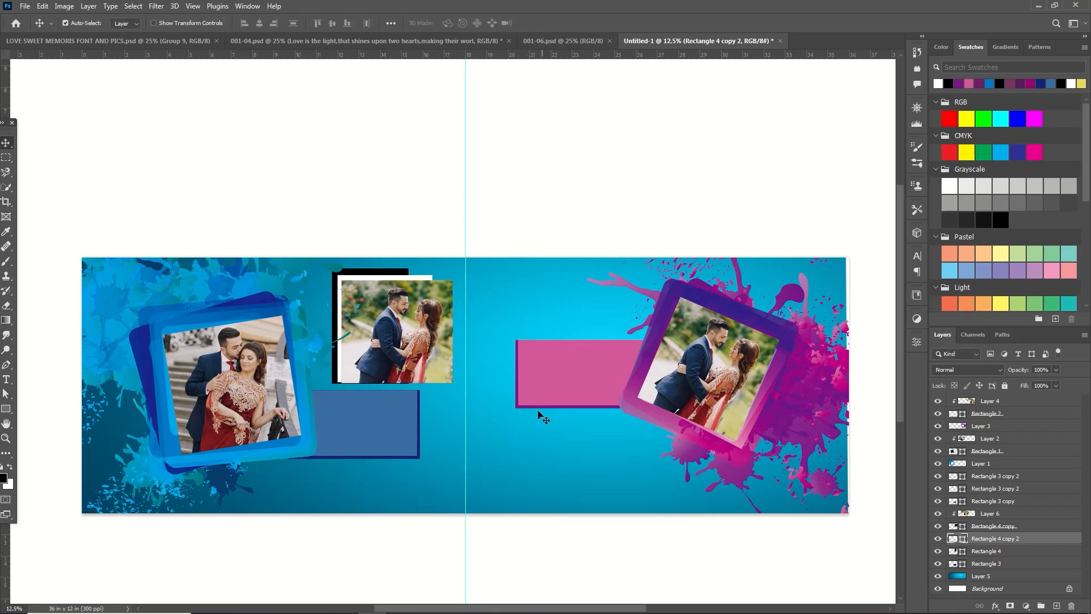
# - Recolour the navy backing rectangle behind the blue block to off-white (#fcfff7)
pyautogui.click(424, 419)
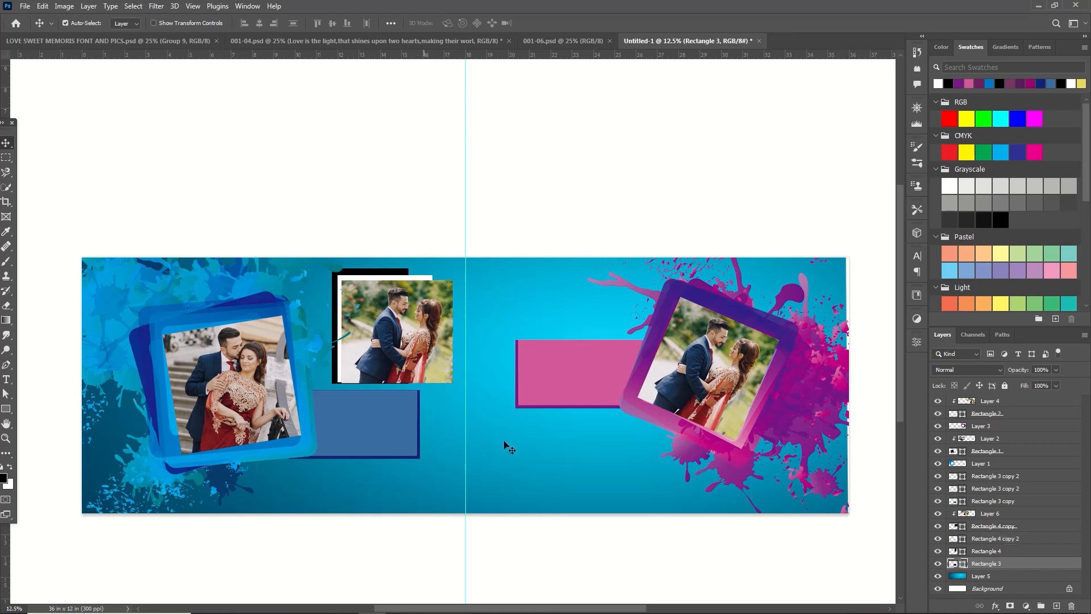
pyautogui.doubleClick(953, 564)
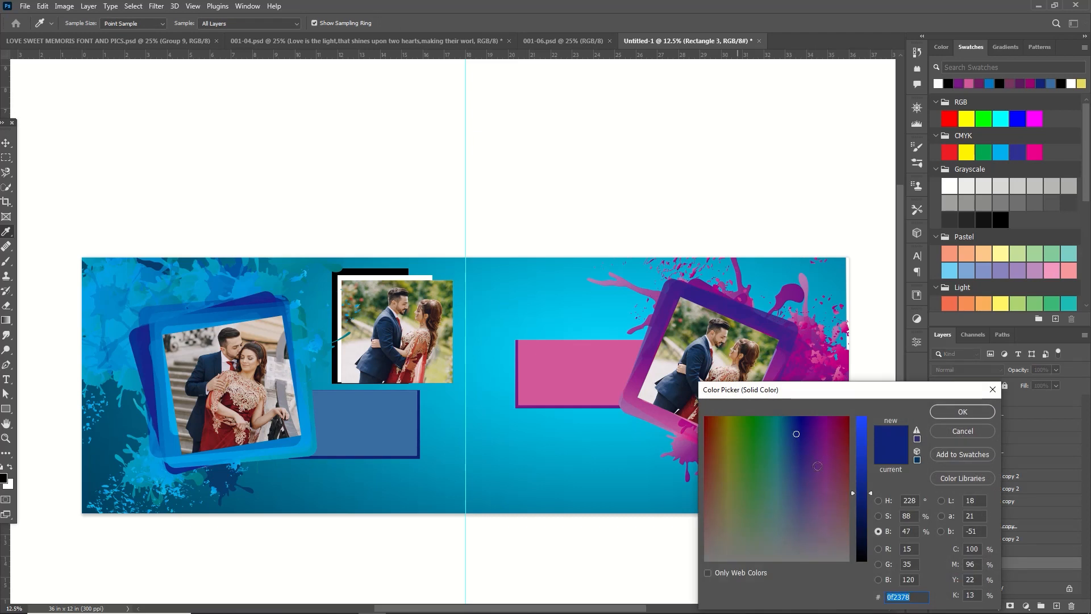
pyautogui.moveTo(828, 502); pyautogui.dragTo(736, 556)
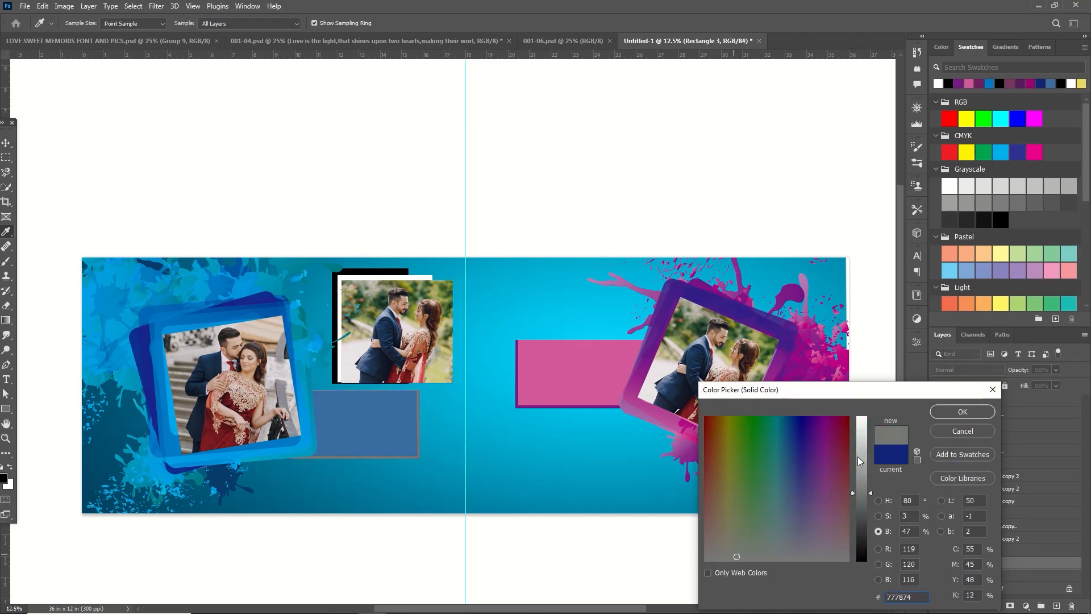
pyautogui.moveTo(858, 456); pyautogui.dragTo(870, 403)
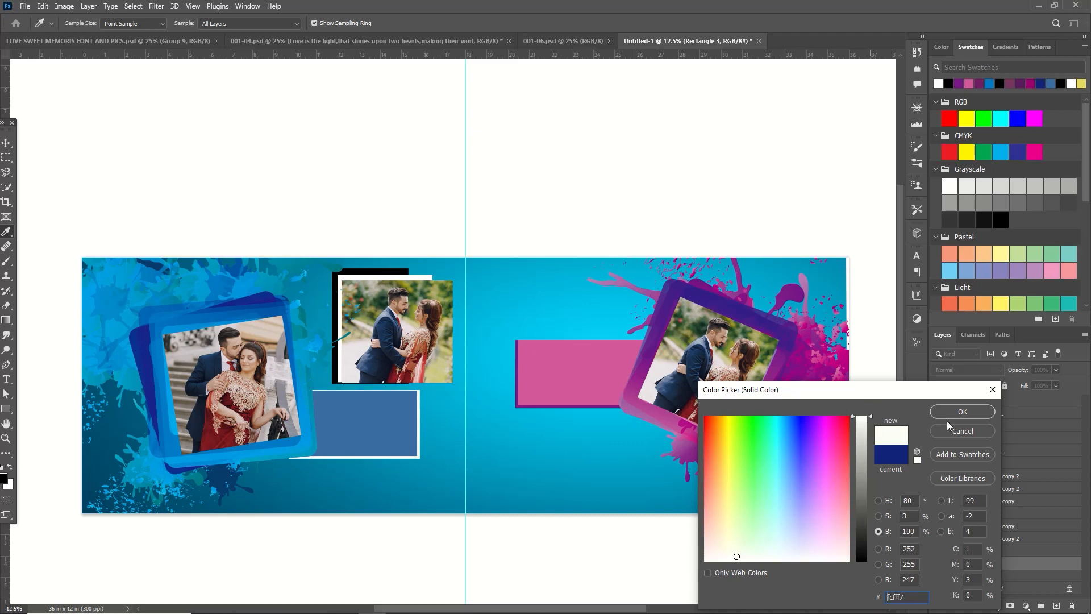
pyautogui.click(967, 412)
# - Lower the top edge of the blue block's off-white backing to about 77.89% height
pyautogui.hotkey('ctrl', 't')
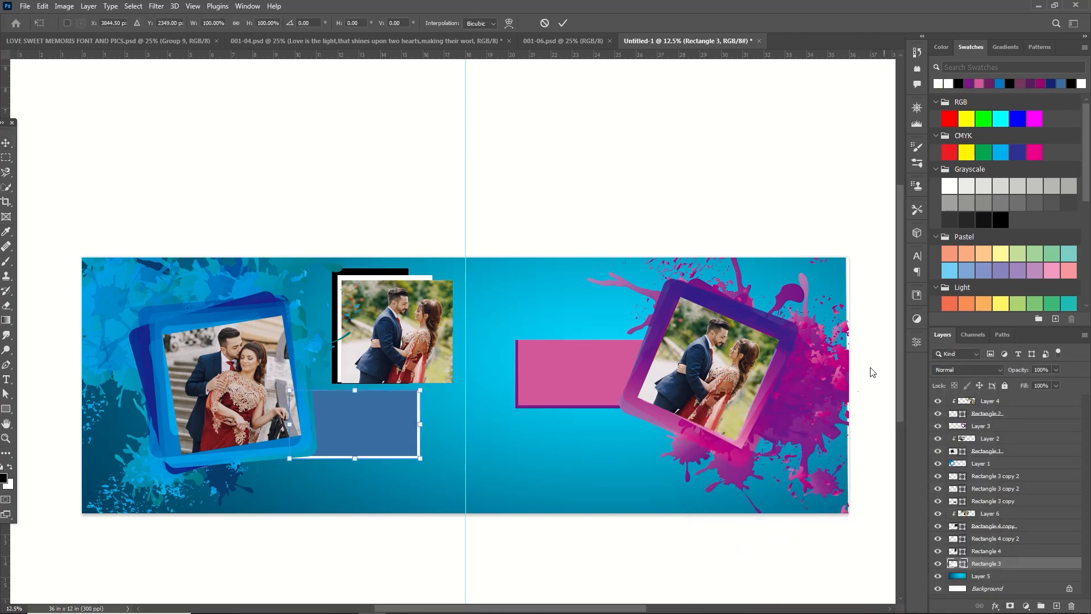
pyautogui.moveTo(356, 390); pyautogui.dragTo(357, 405)
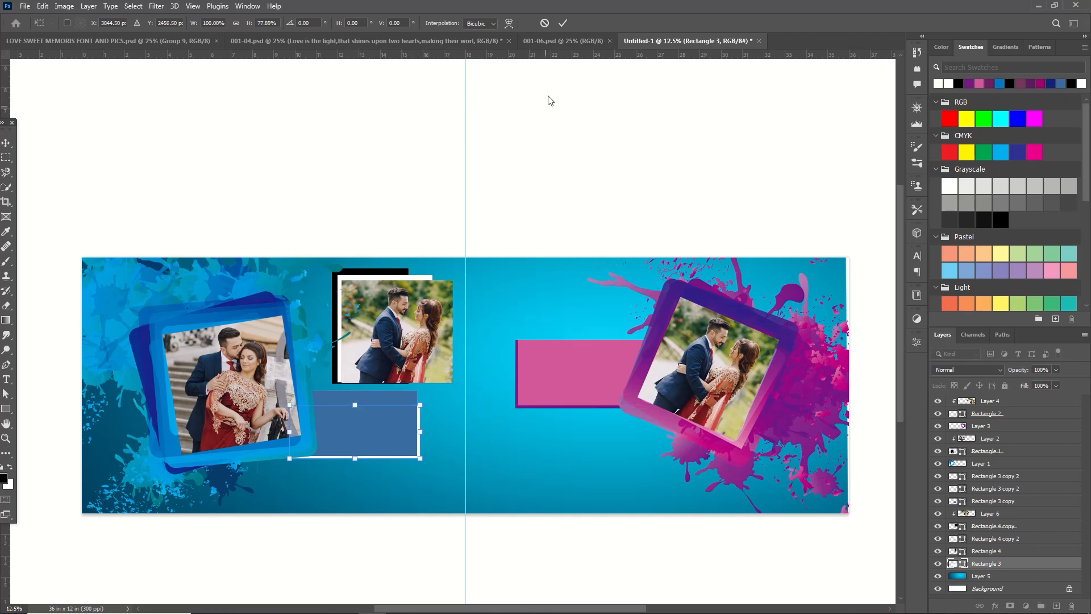
pyautogui.click(563, 23)
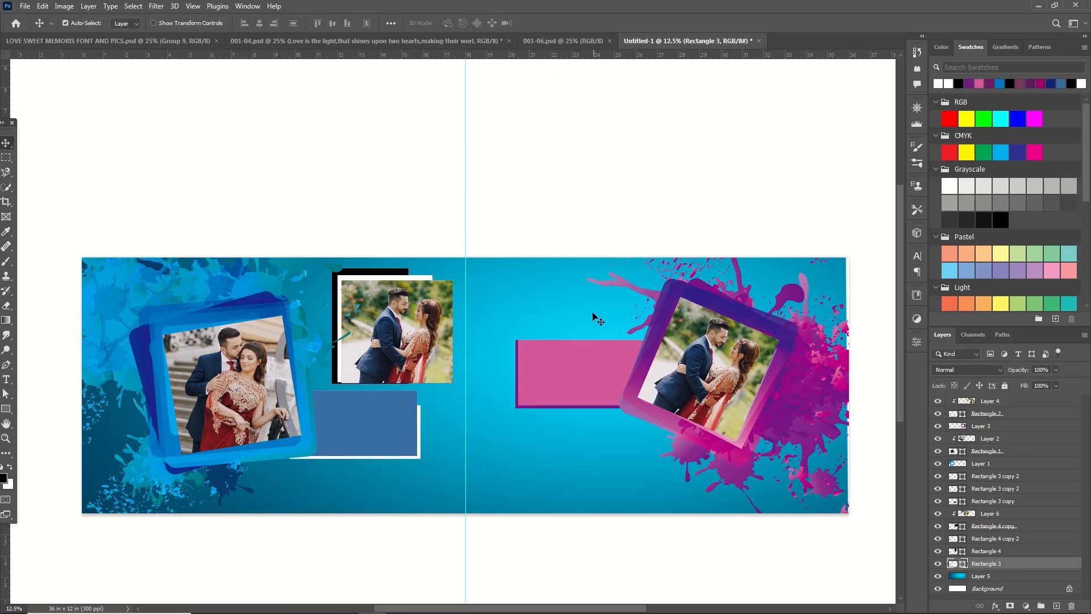
# - Recolour the purple backing rectangle behind the pink block to white (#ffffff)
pyautogui.click(530, 407)
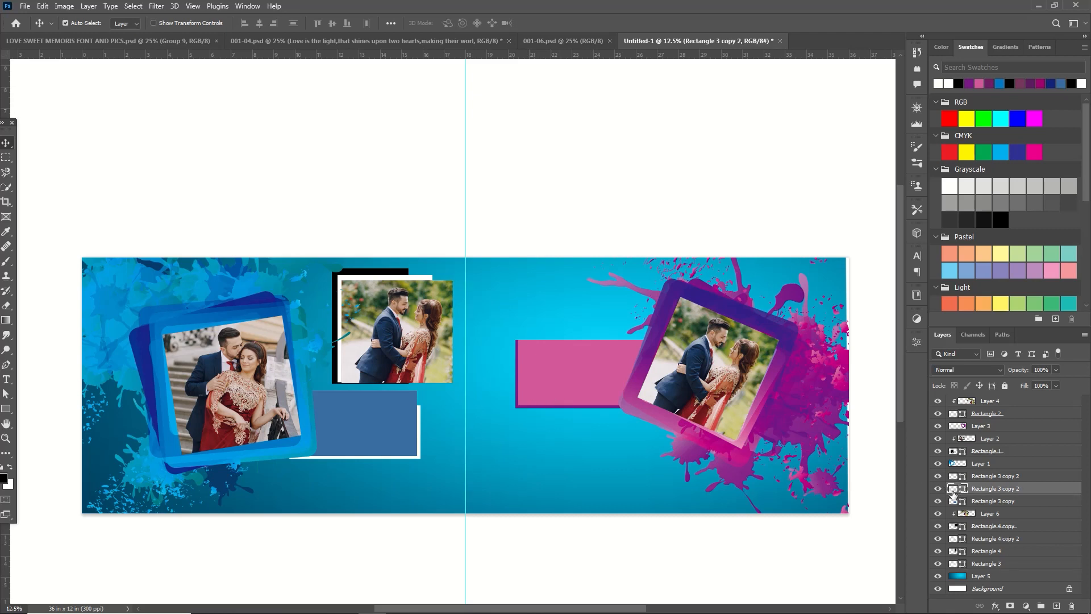
pyautogui.doubleClick(953, 490)
pyautogui.click(719, 562)
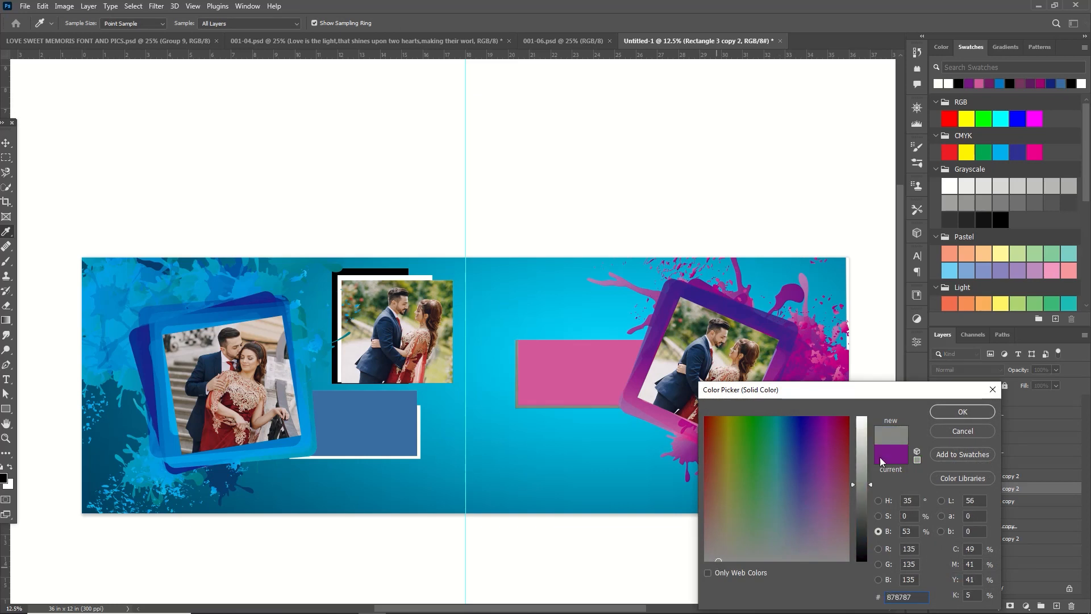
pyautogui.moveTo(861, 485); pyautogui.dragTo(861, 417)
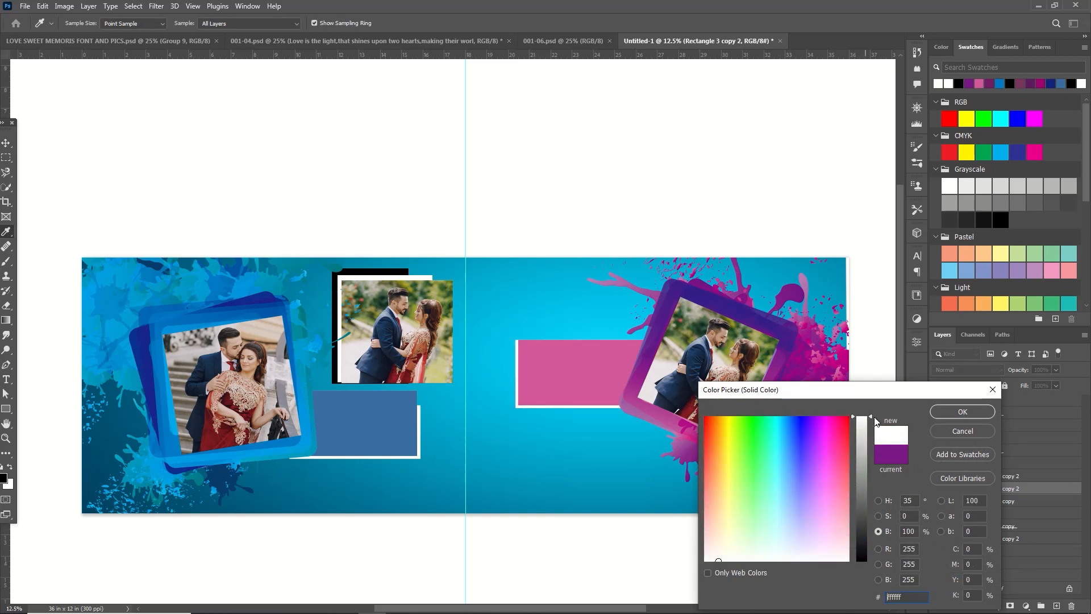
pyautogui.click(961, 412)
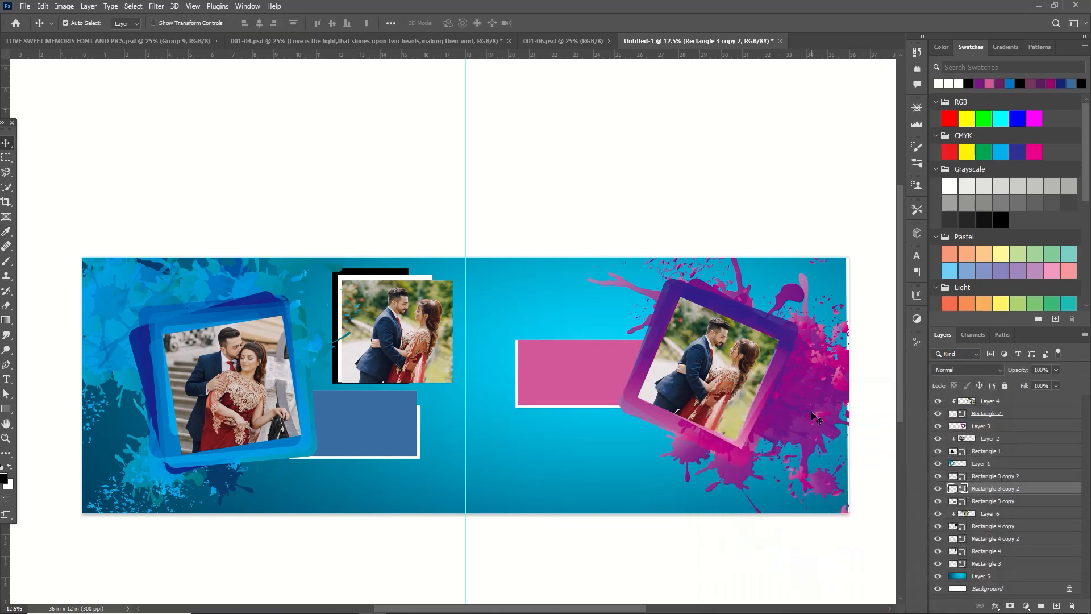
# - Lower the top edge of the pink block's white backing to about 80.81% height
pyautogui.hotkey('ctrl', 't')
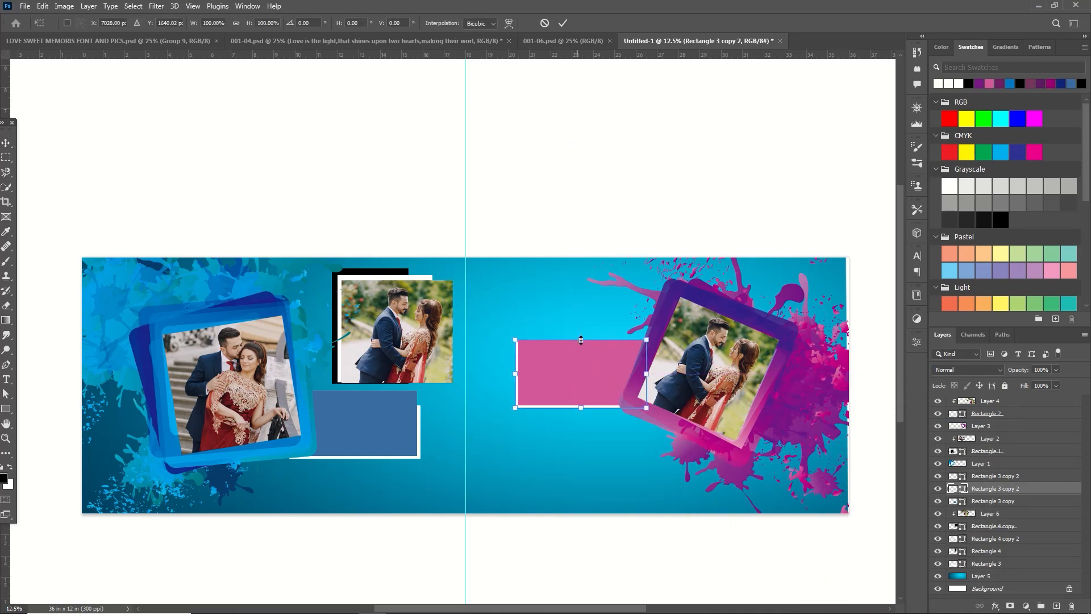
pyautogui.moveTo(581, 339); pyautogui.dragTo(584, 350)
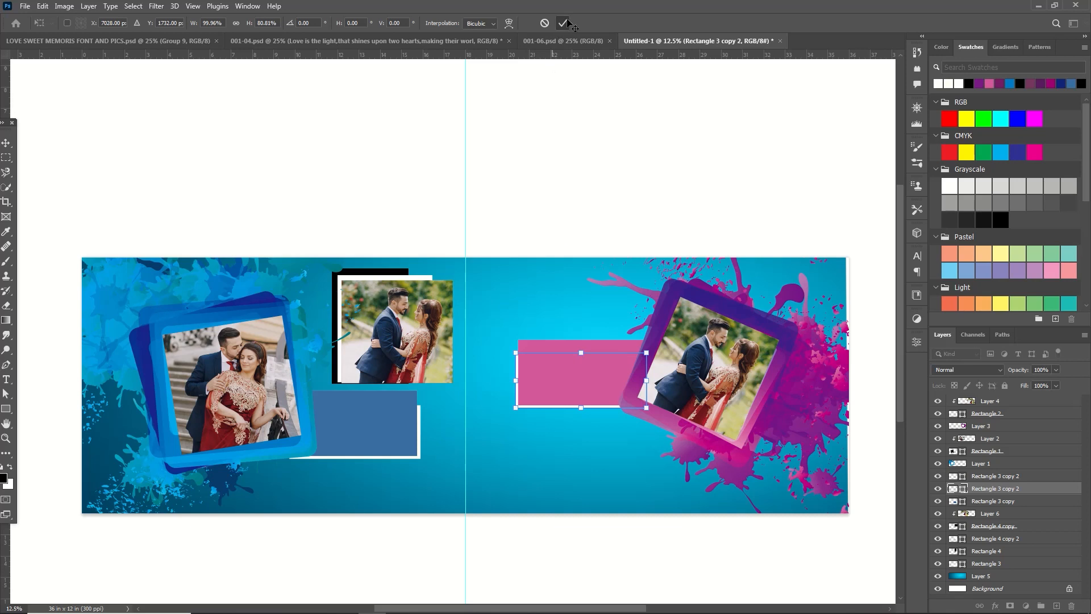
pyautogui.click(565, 23)
# - Open the hanging lanterns image pngwing.com (12) from the New folder in Downloads
pyautogui.click(25, 6)
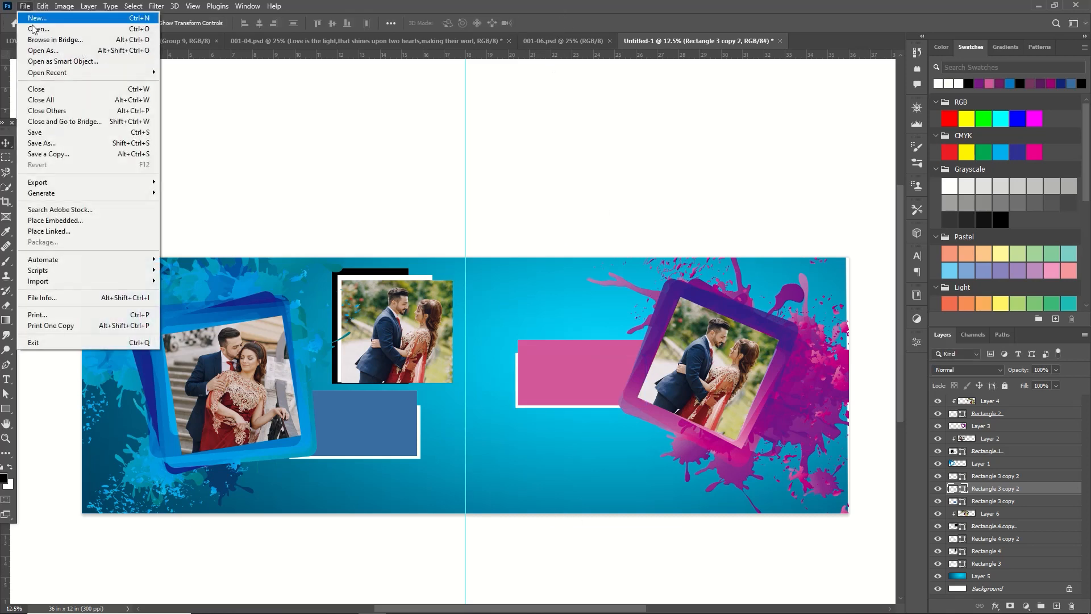
pyautogui.click(38, 29)
pyautogui.click(201, 190)
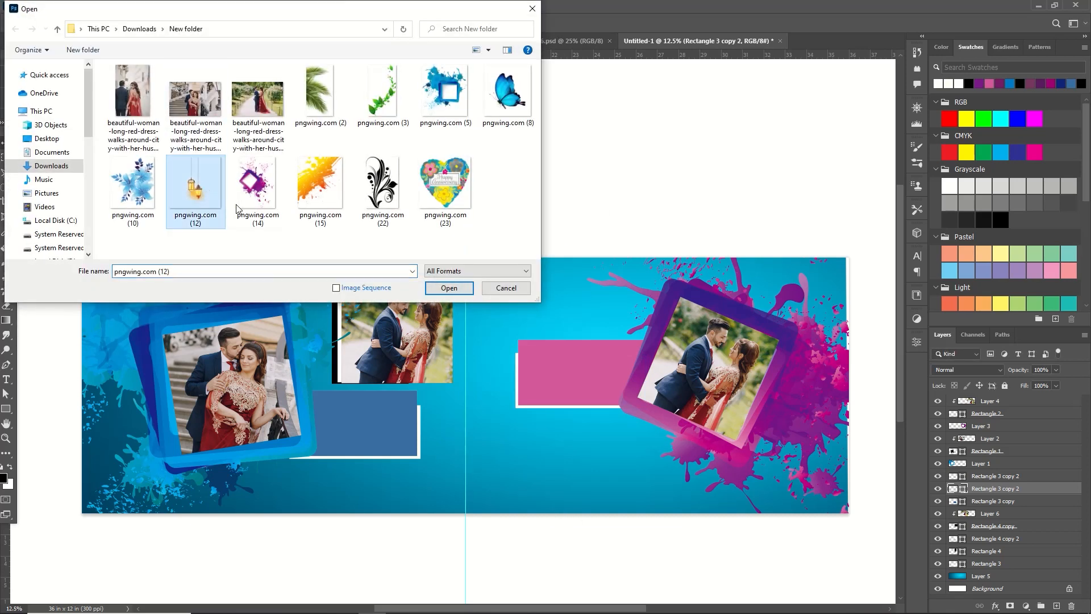
pyautogui.click(446, 287)
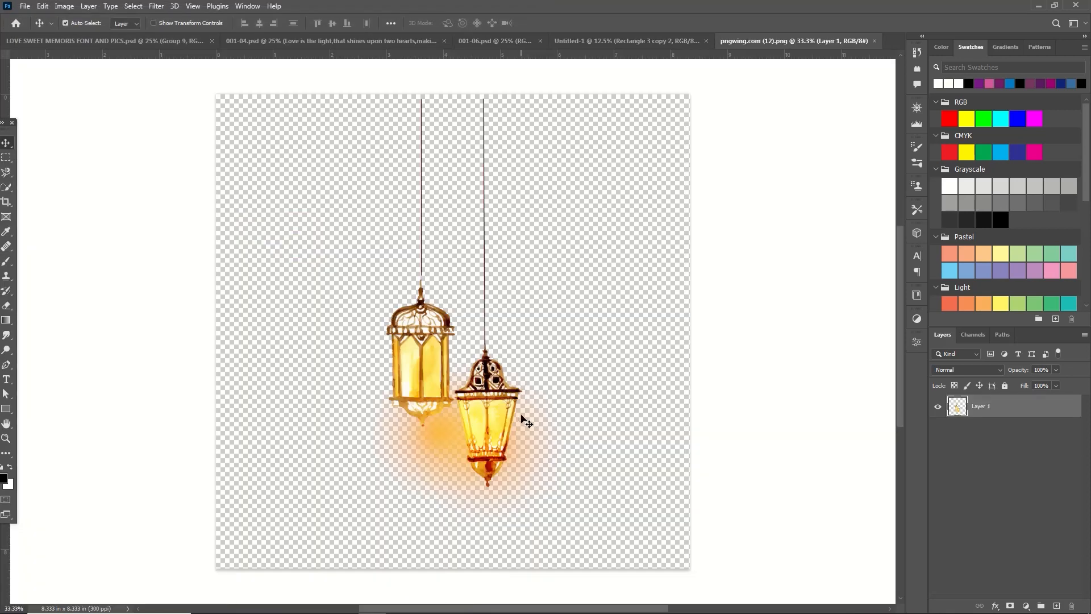
# - Select the entire lantern image and cut it to the clipboard
pyautogui.hotkey('ctrl', 'v')
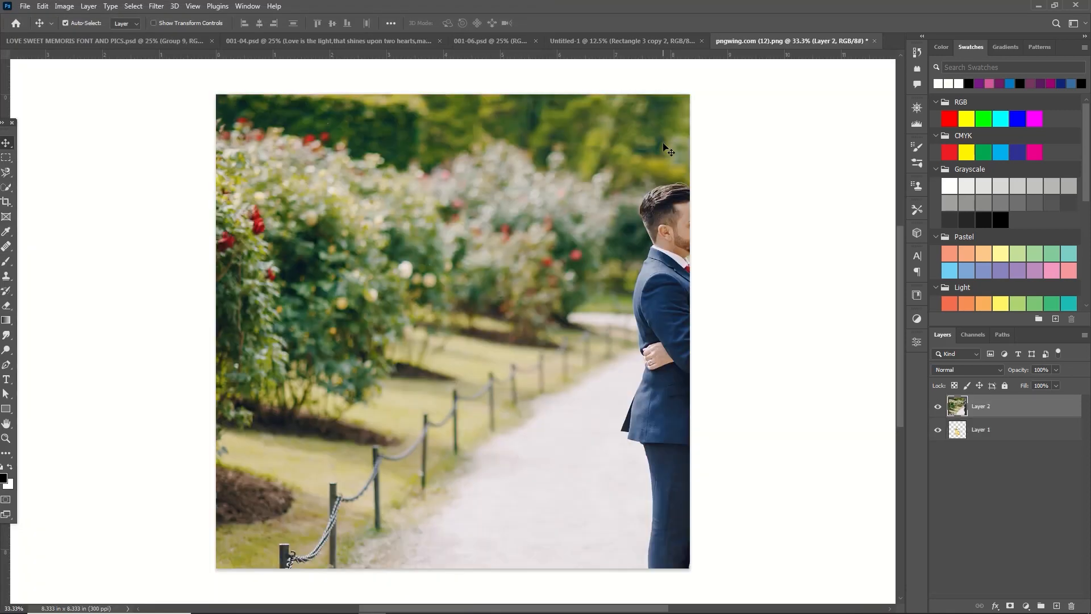
pyautogui.hotkey('ctrl', 'z')
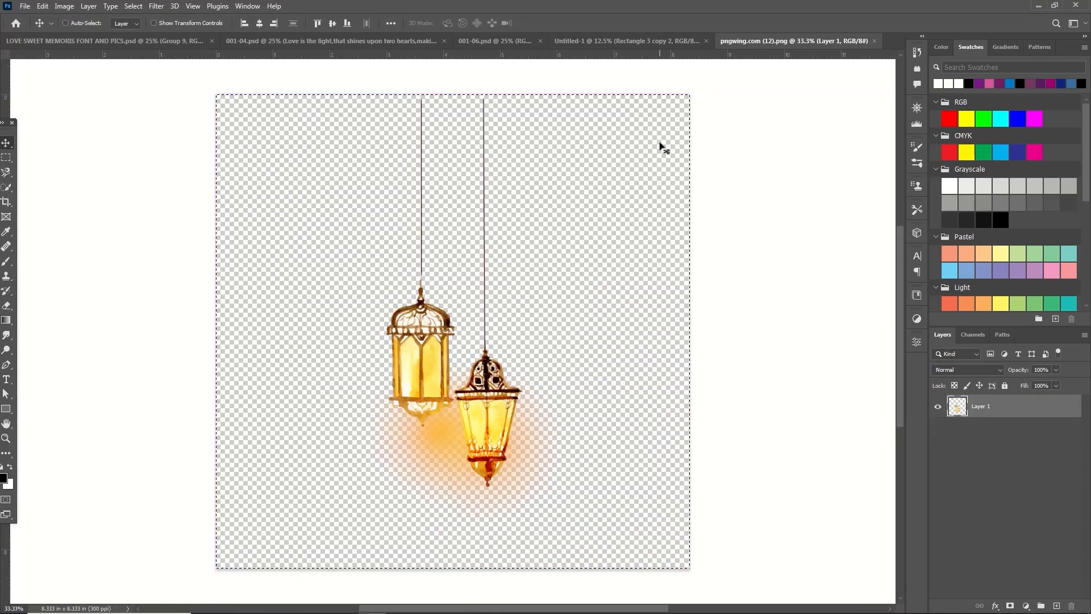
pyautogui.press('ctrl')
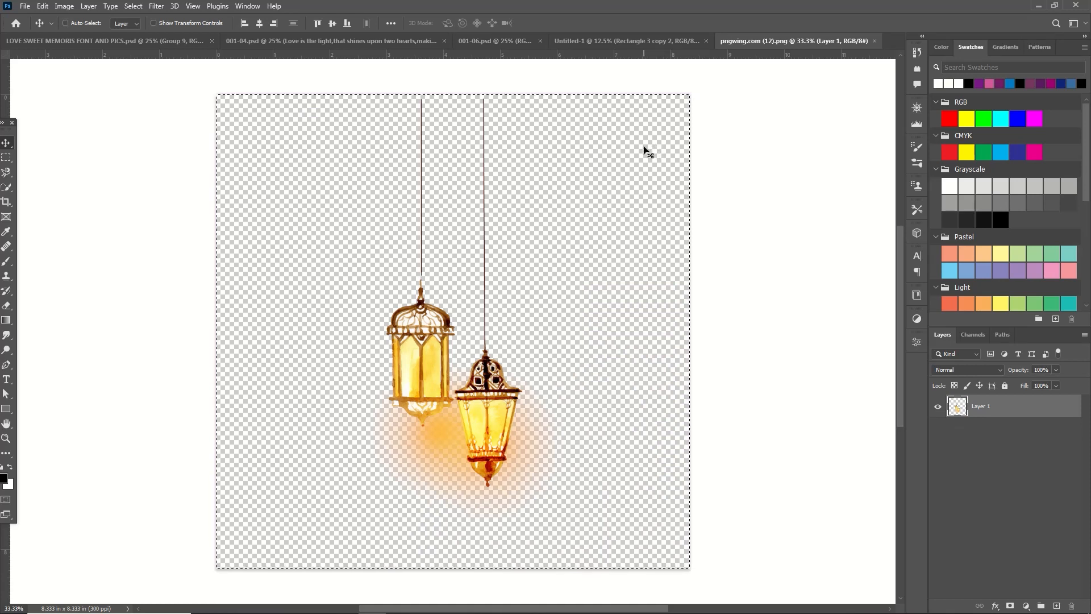
pyautogui.hotkey('ctrl', 'x')
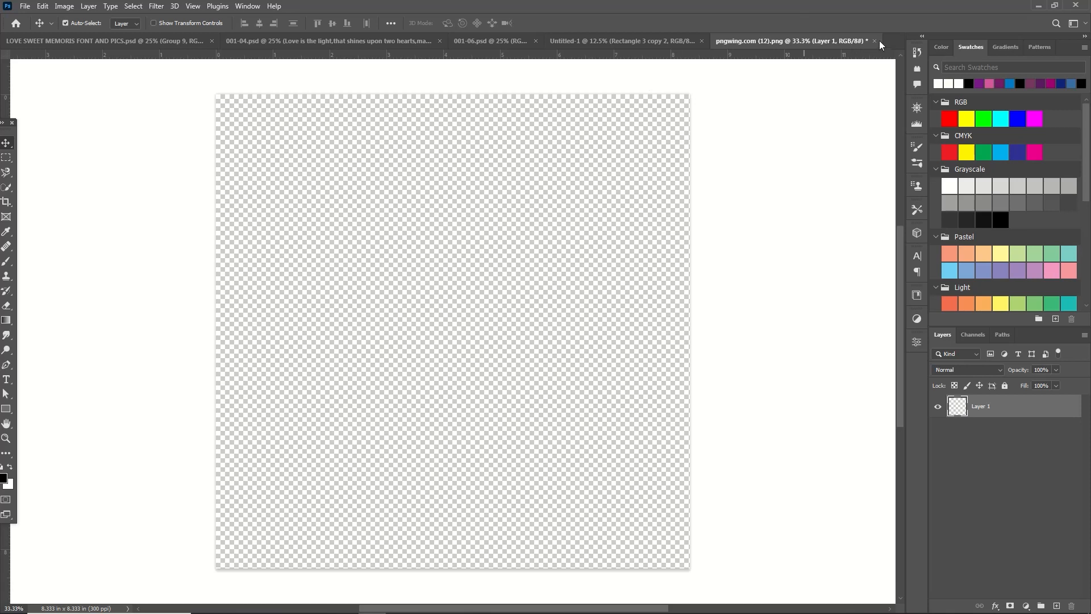
# - Close the lantern image without saving and paste the lanterns into the spread, hanging from the top edge beside the pink block
pyautogui.click(874, 41)
pyautogui.click(540, 233)
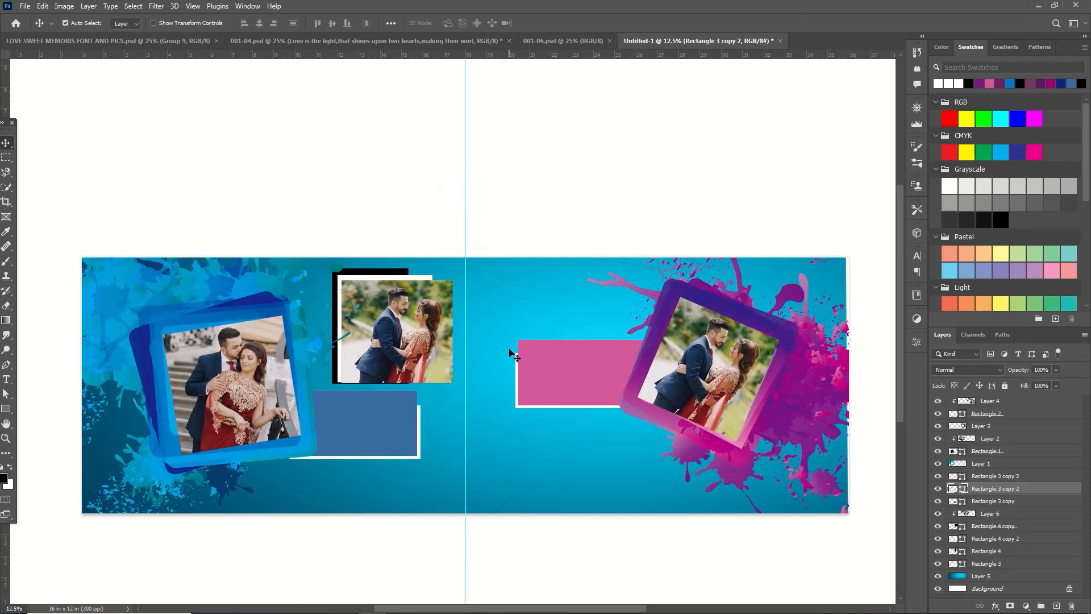
pyautogui.hotkey('ctrl', 'v')
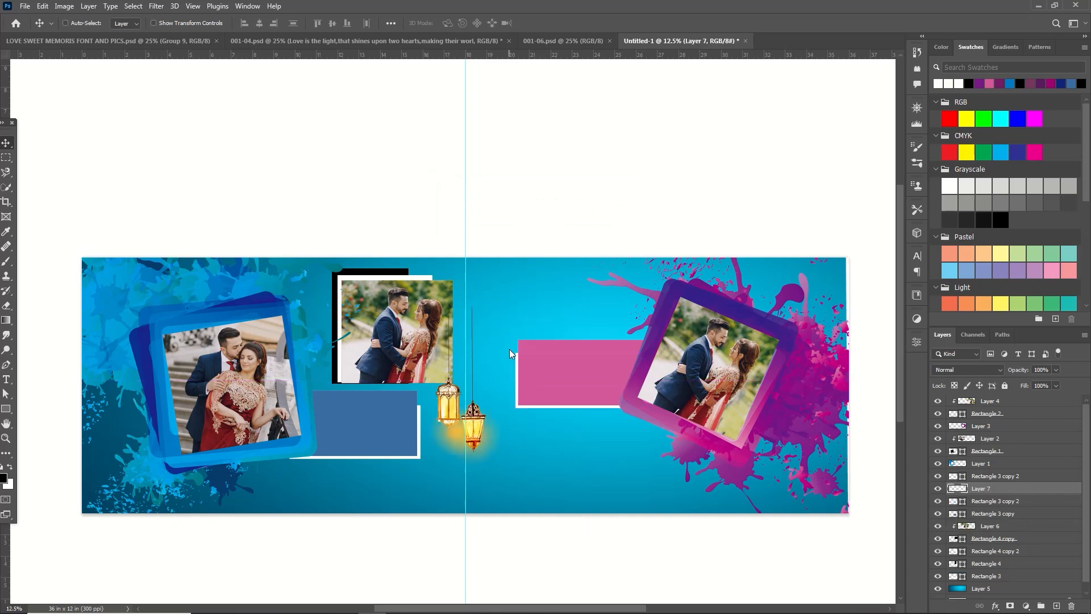
pyautogui.moveTo(466, 385); pyautogui.dragTo(565, 329)
# - Bring the lantern layer to the front of the layer stack, undoing any accidental shift of the blue background
pyautogui.press('ctrl')
pyautogui.hotkey('ctrl', 't')
pyautogui.press('Return')
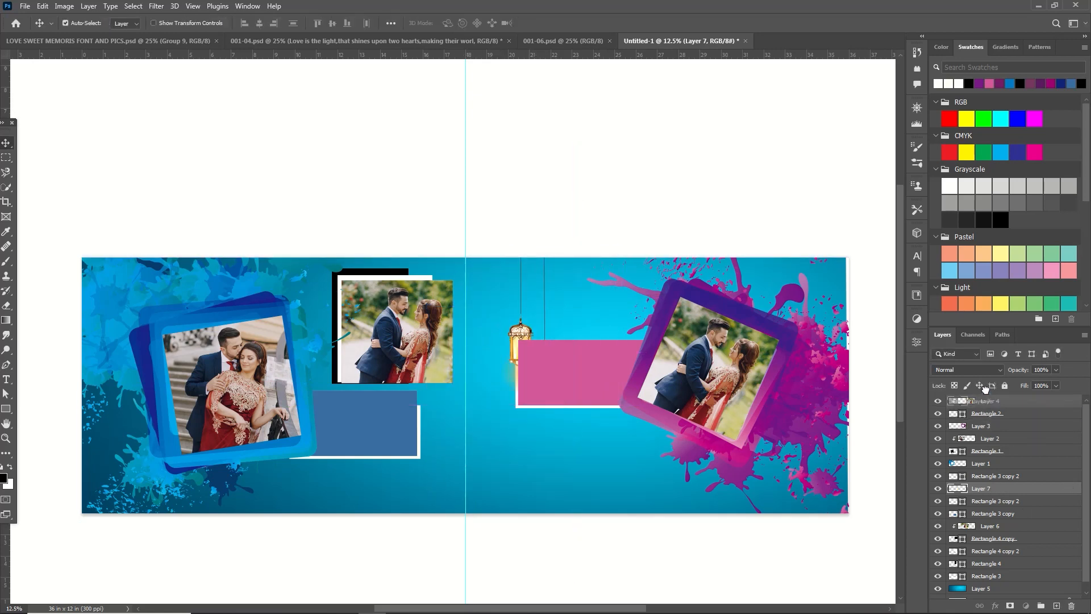
pyautogui.moveTo(991, 400); pyautogui.dragTo(992, 400)
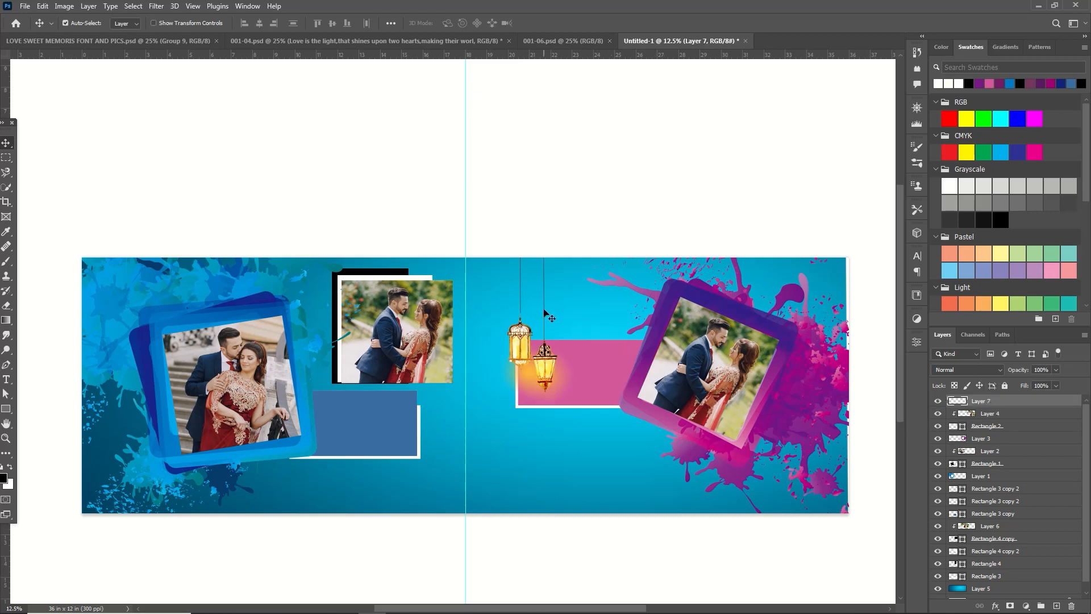
pyautogui.moveTo(543, 313); pyautogui.dragTo(530, 307)
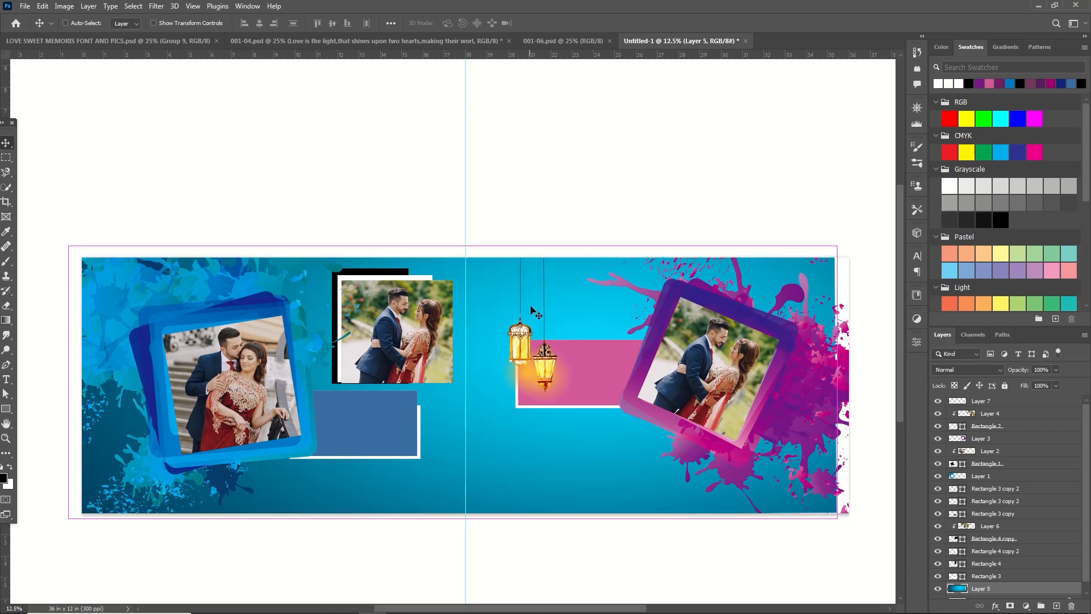
pyautogui.hotkey('ctrl', 'z')
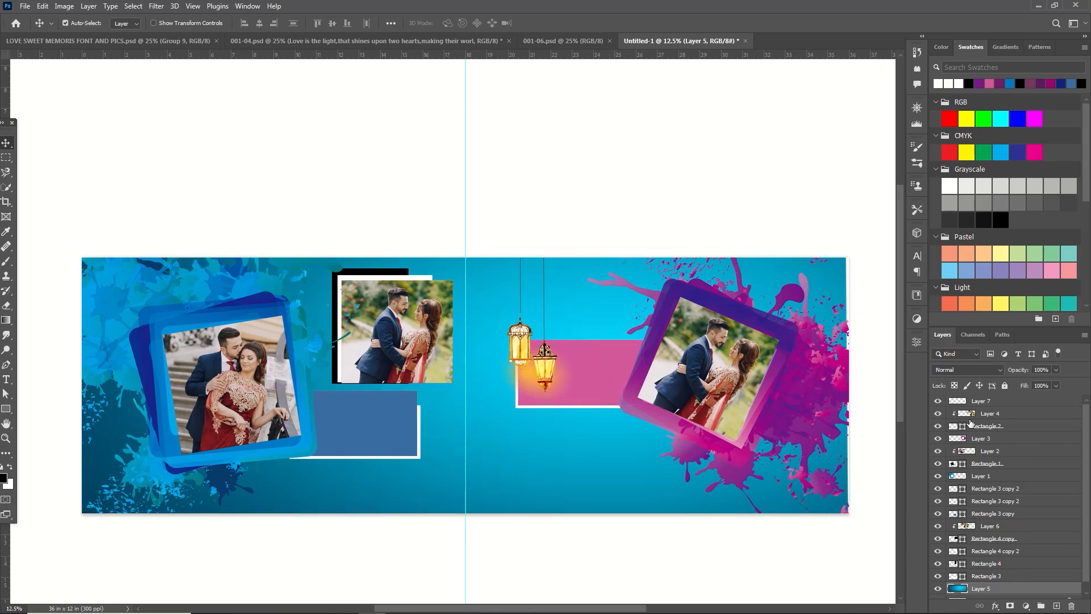
# - Scale the hanging lanterns down proportionally to about 75.88%, keeping them hanging from the spread's top edge
pyautogui.click(984, 399)
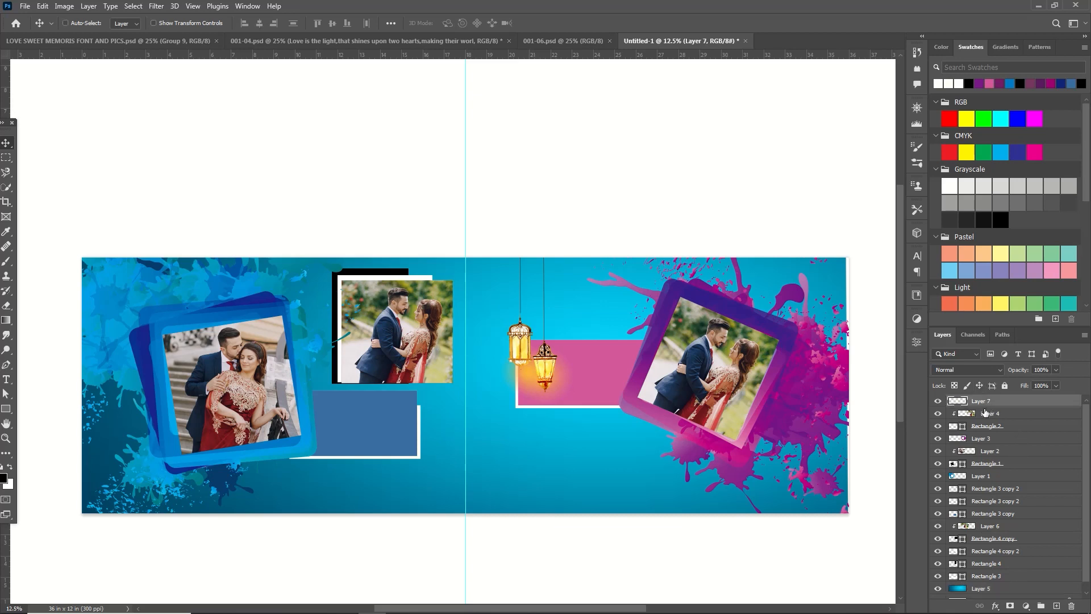
pyautogui.hotkey('ctrl', 't')
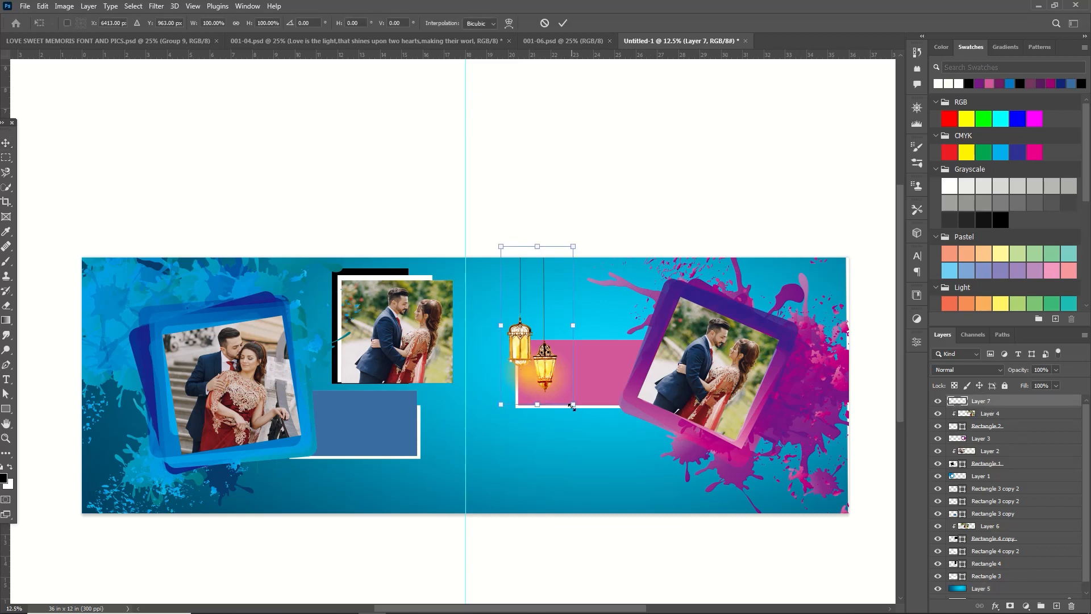
pyautogui.moveTo(572, 407); pyautogui.dragTo(552, 368)
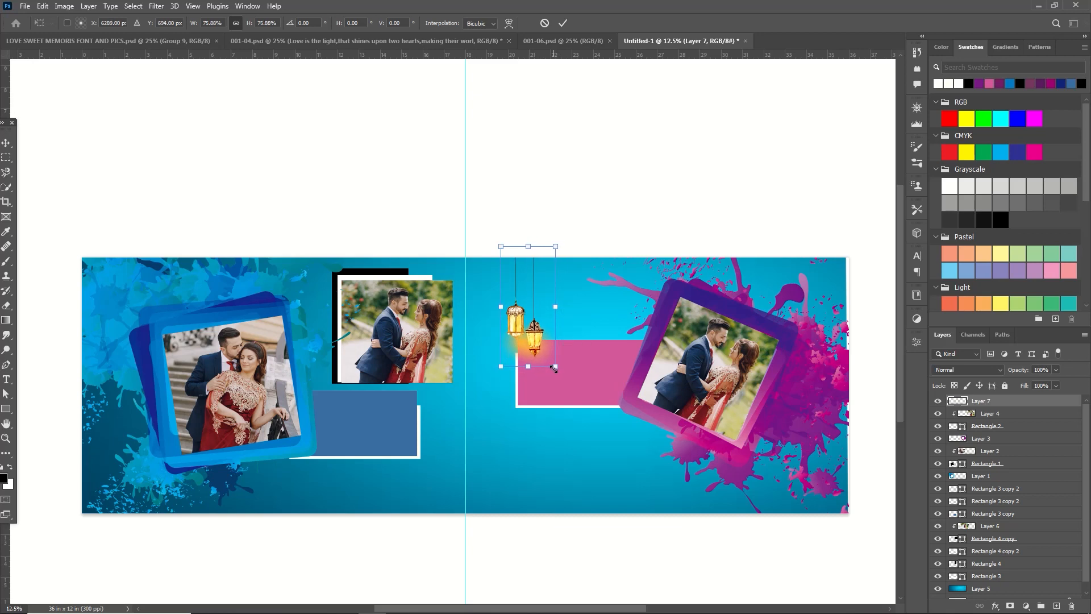
pyautogui.click(561, 23)
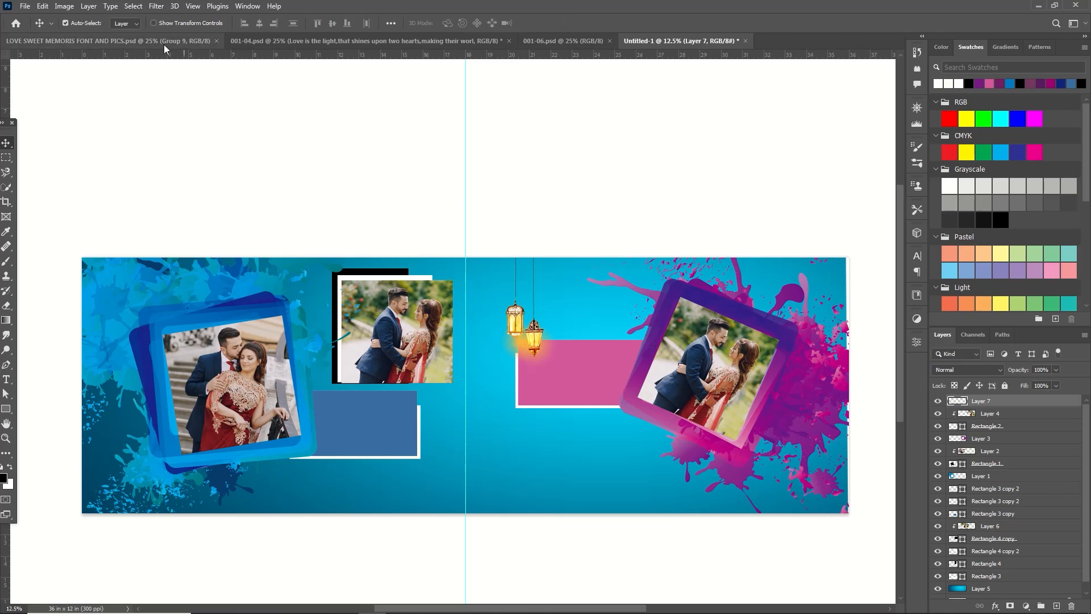
# - Open the blue flower image pngwing.com (10) from the New folder in Downloads and cut the entire image to the clipboard
pyautogui.click(25, 6)
pyautogui.click(34, 30)
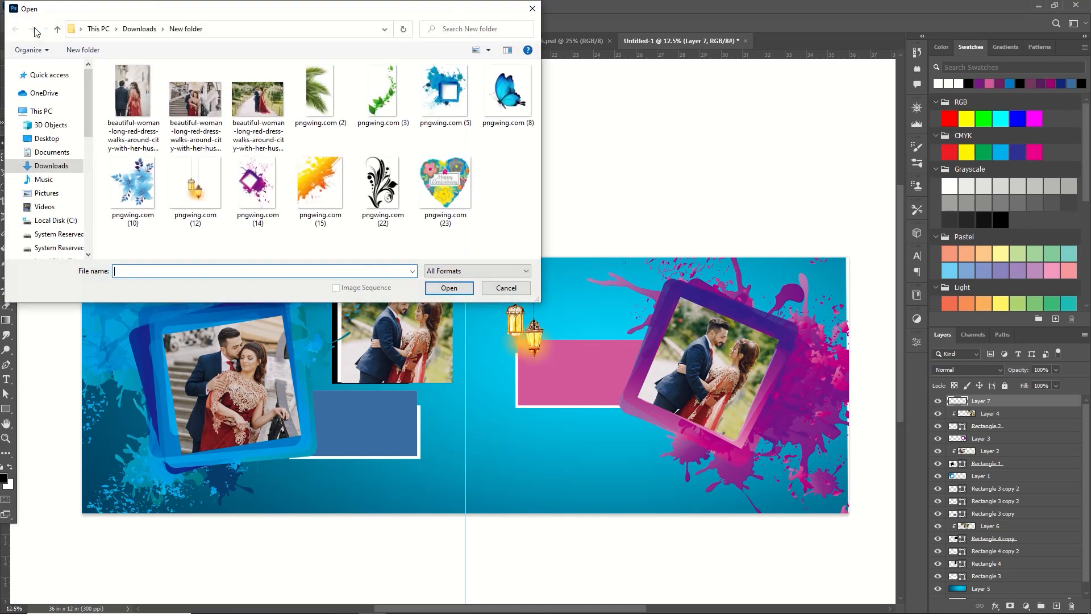
pyautogui.click(132, 185)
pyautogui.click(432, 287)
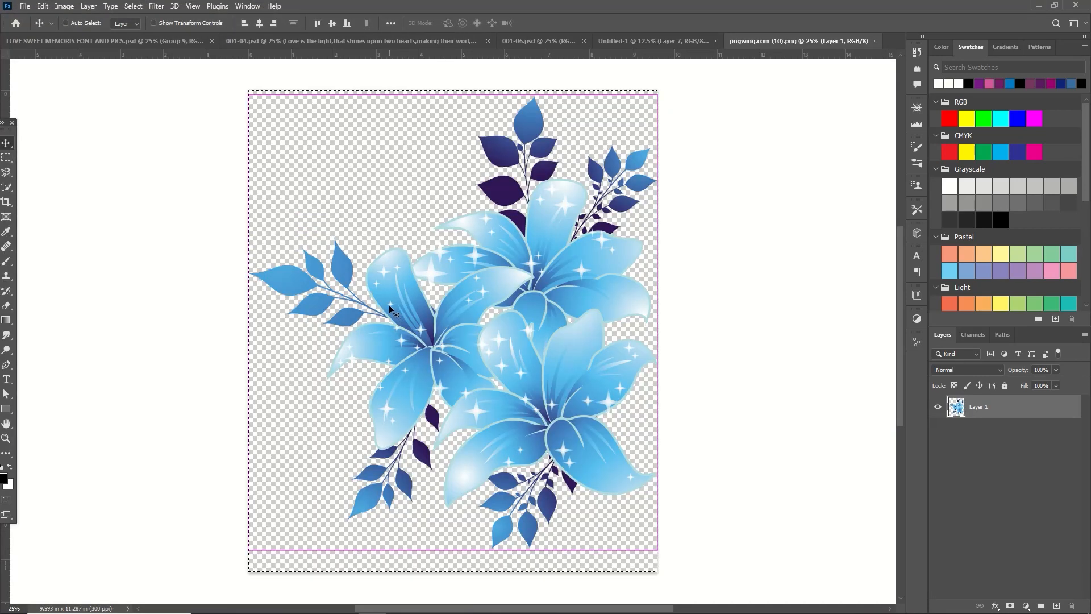
pyautogui.press('Delete')
# - Close the flower image without saving and paste the blue flowers into the album spread
pyautogui.click(875, 41)
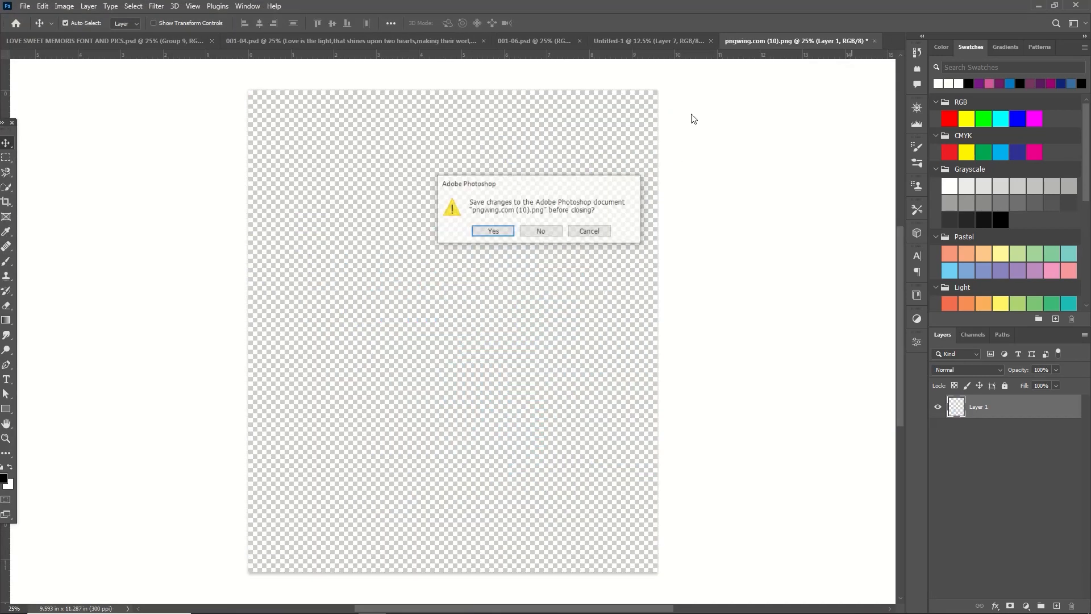
pyautogui.click(541, 231)
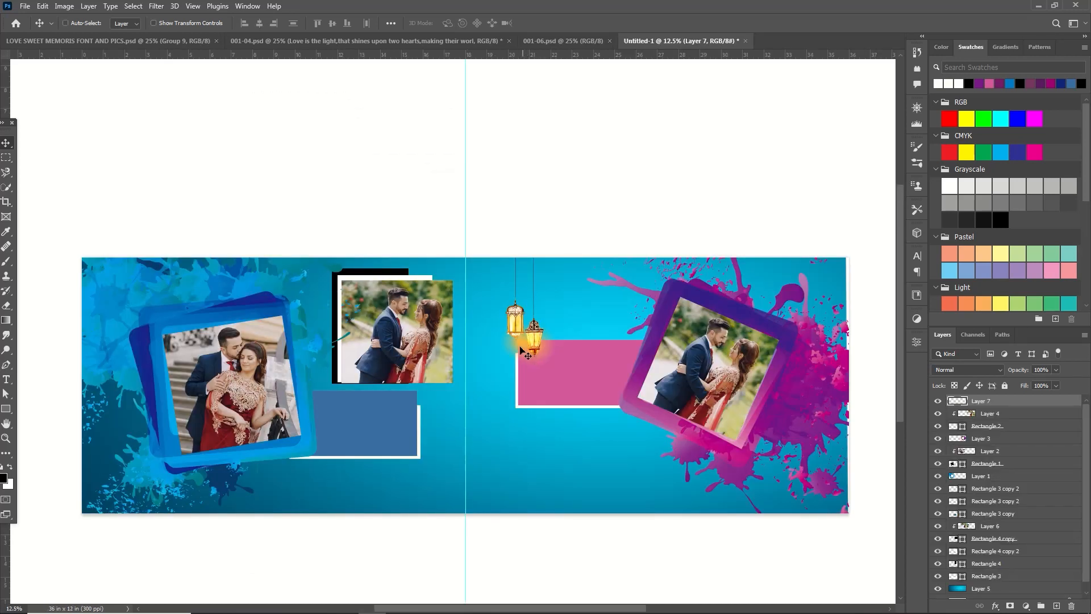
pyautogui.press('ctrl')
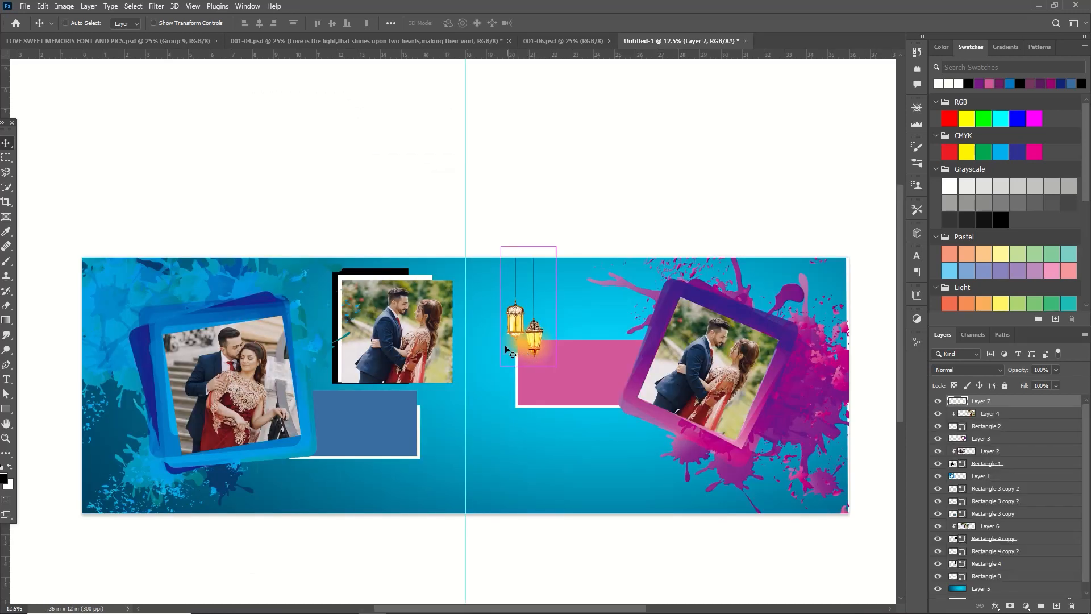
pyautogui.hotkey('ctrl', 'v')
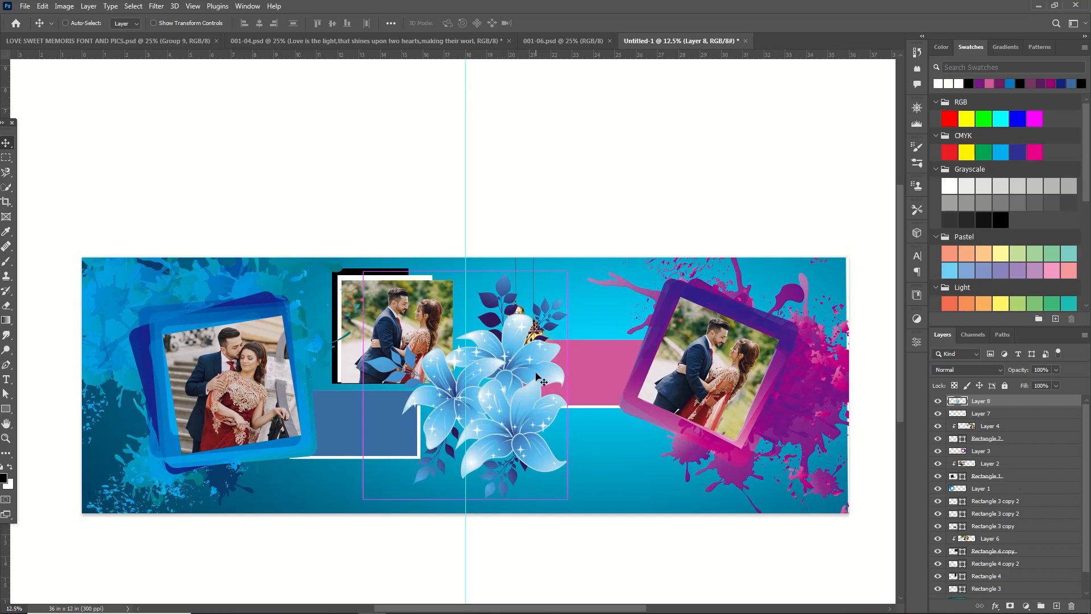
# - Scale the blue flowers to about 17.65% and place them on the lower-right corner of the blue block
pyautogui.hotkey('ctrl', 't')
pyautogui.moveTo(569, 267); pyautogui.dragTo(419, 455)
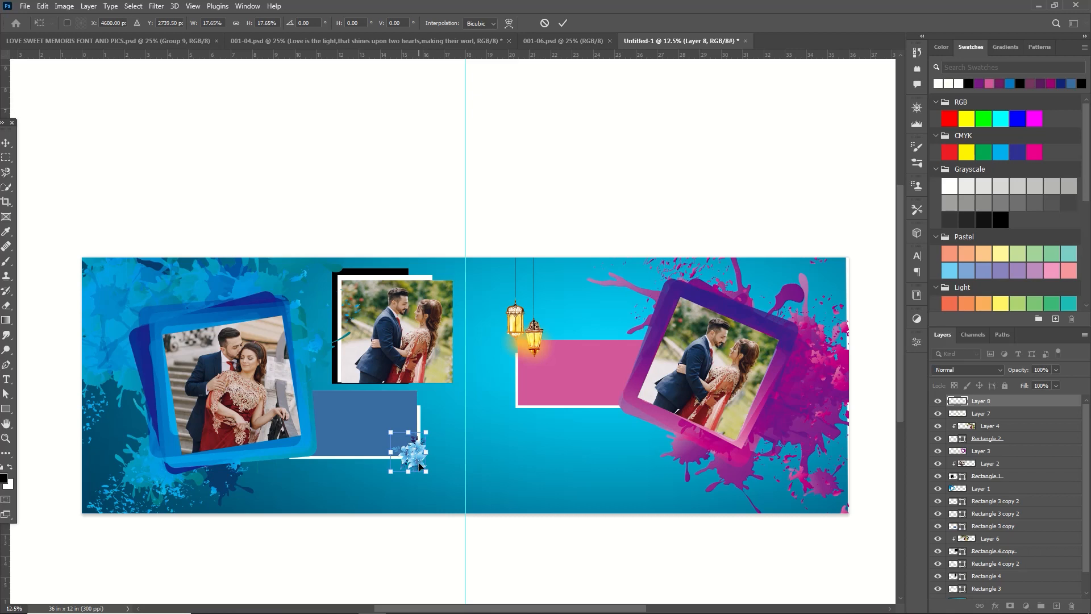
pyautogui.press('Return')
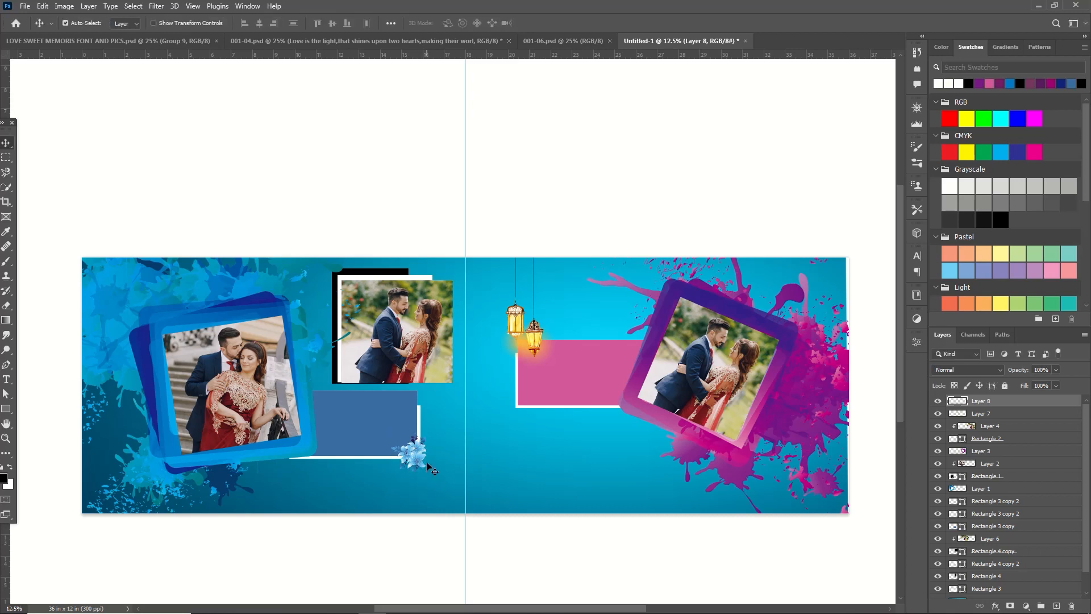
# - Add a drop shadow to the blue flowers with a distance of 15 px
pyautogui.doubleClick(978, 401)
pyautogui.doubleClick(1039, 400)
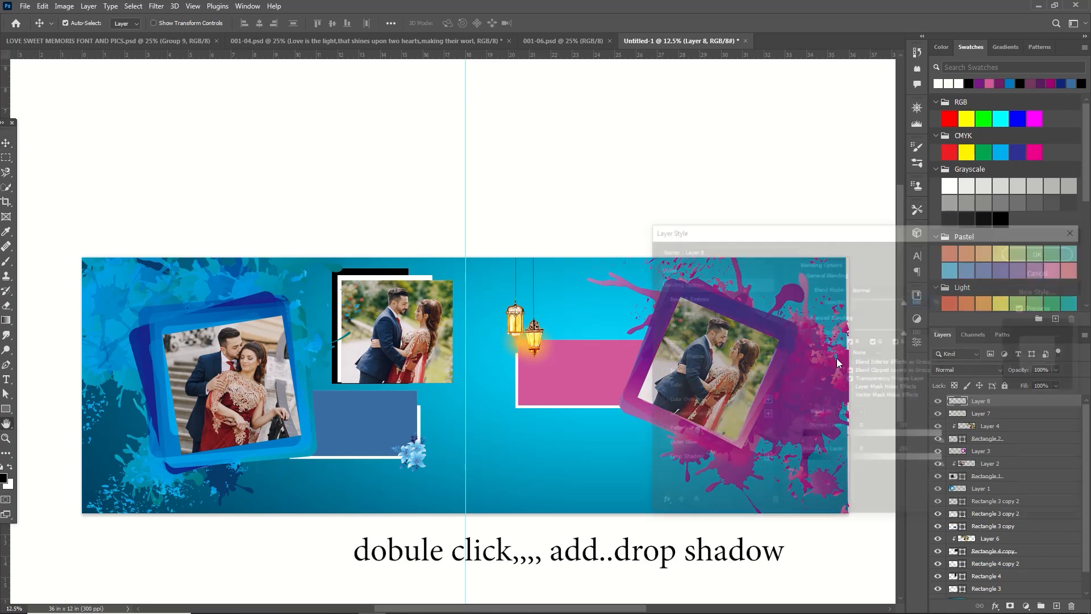
pyautogui.click(703, 463)
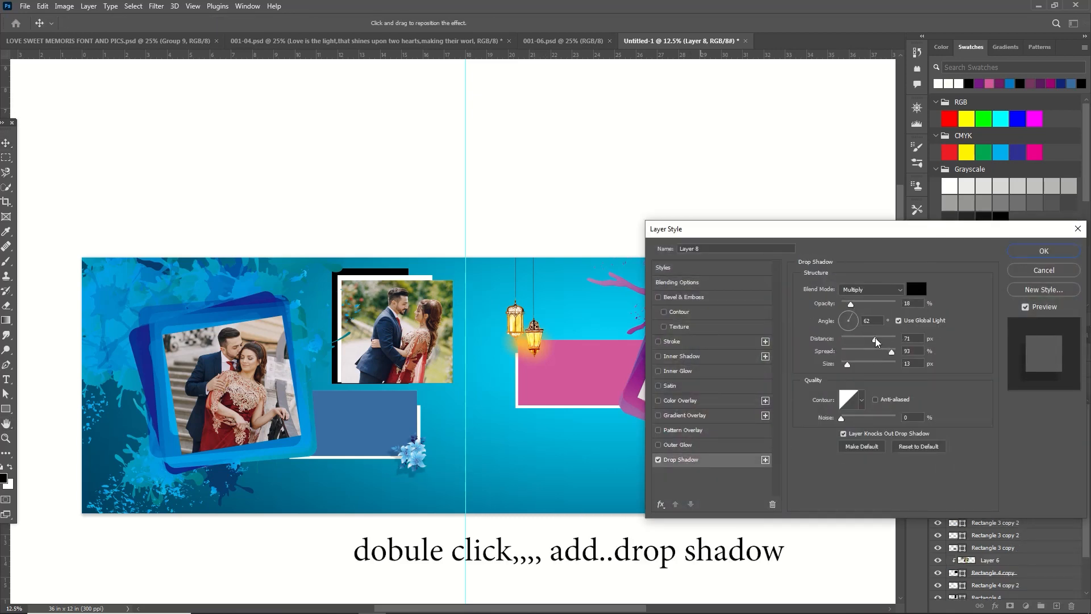
pyautogui.moveTo(875, 341); pyautogui.dragTo(853, 342)
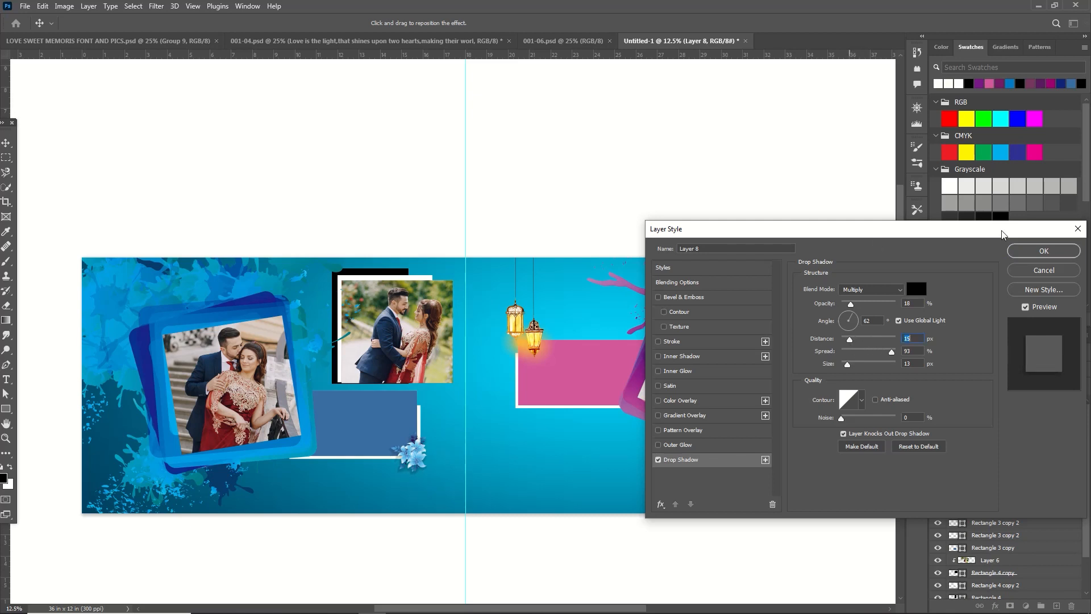
pyautogui.click(1043, 251)
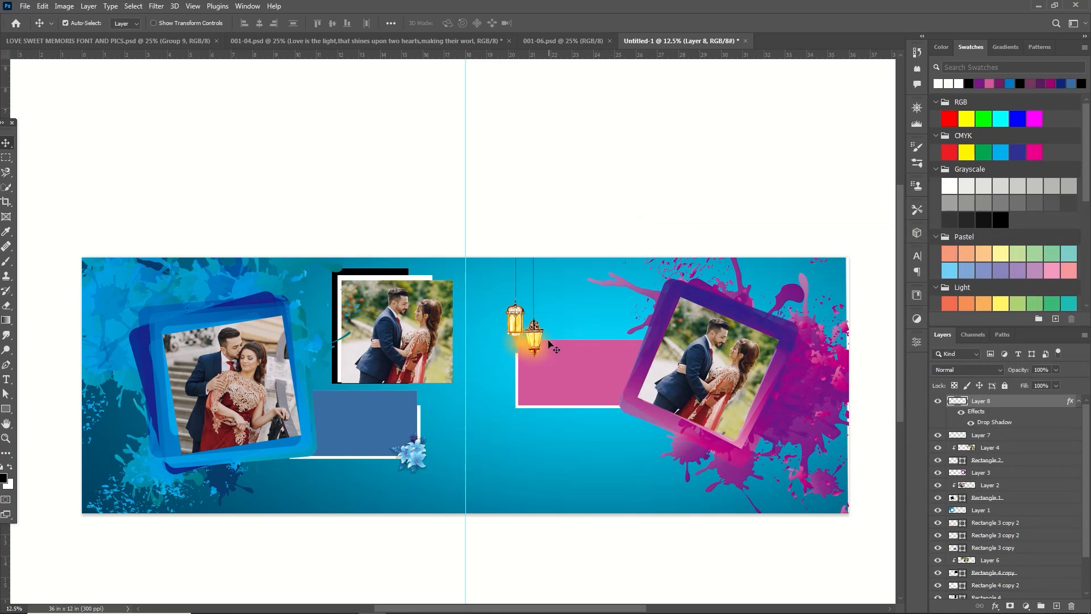
# - Add a drop shadow to the lanterns with 16% opacity, 40 px distance, 1% spread and 177 px size
pyautogui.click(521, 322)
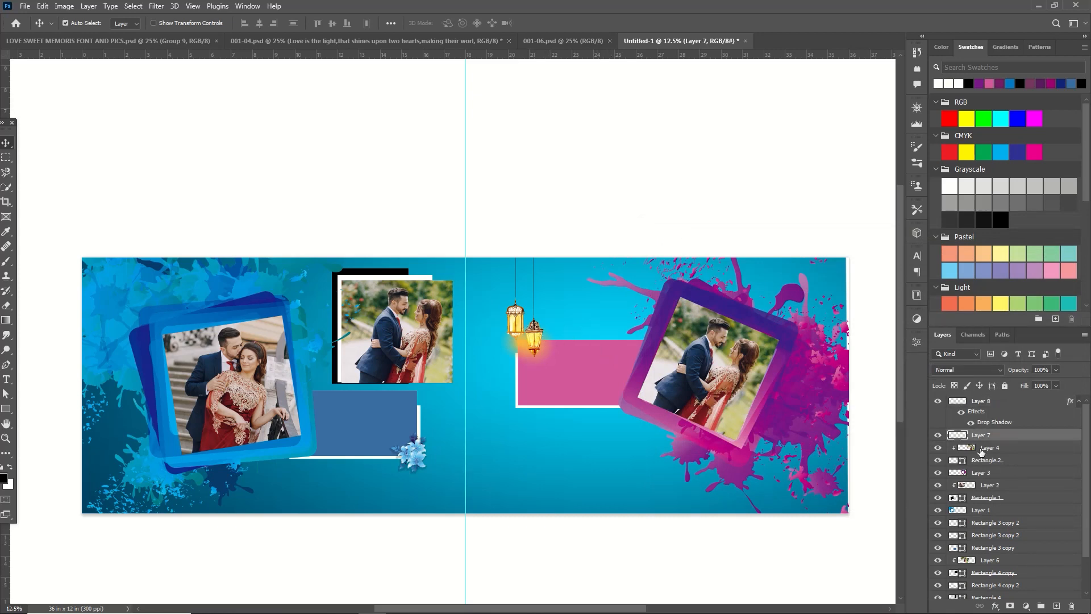
pyautogui.doubleClick(1011, 439)
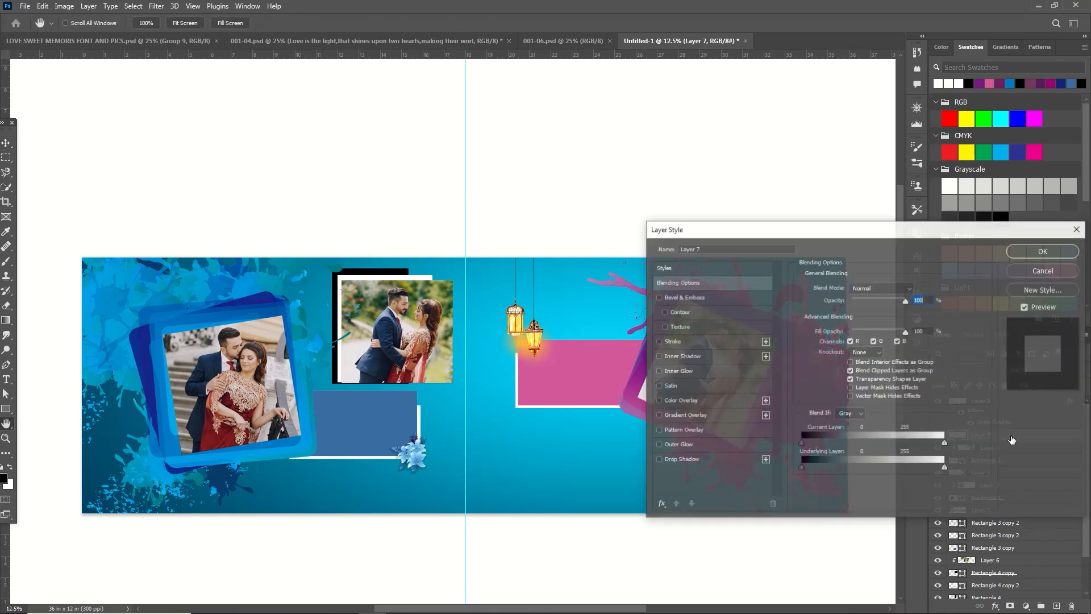
pyautogui.click(715, 465)
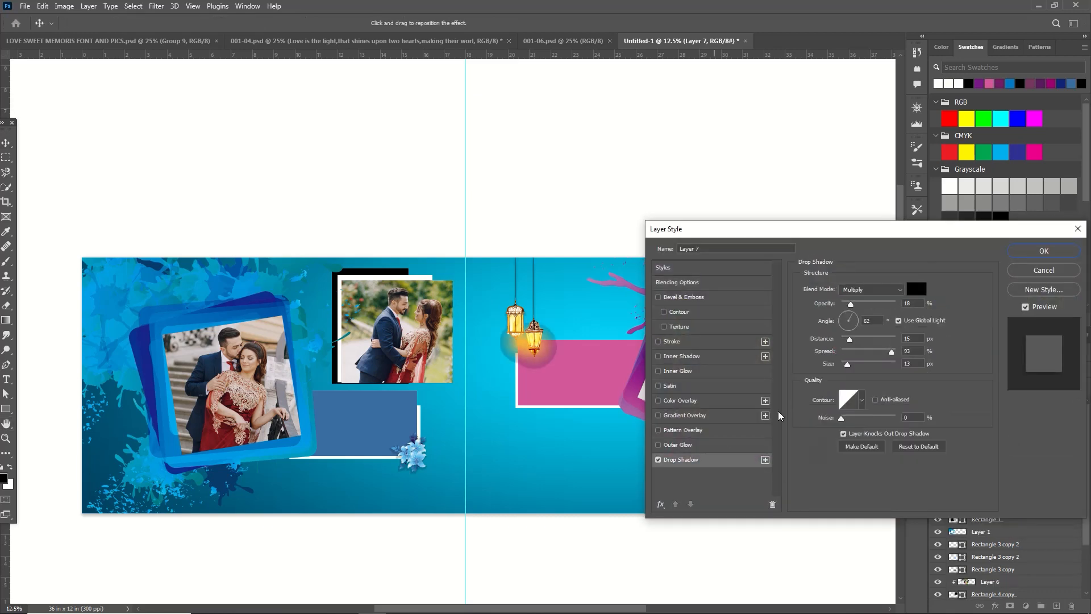
pyautogui.moveTo(850, 339); pyautogui.dragTo(861, 343)
pyautogui.moveTo(893, 353); pyautogui.dragTo(864, 341)
pyautogui.click(842, 352)
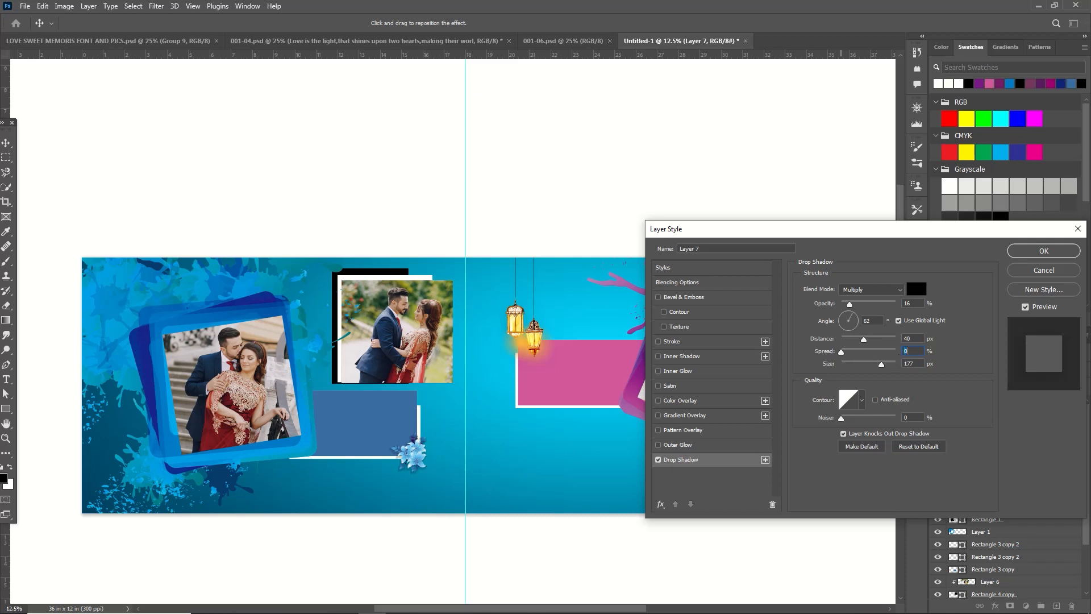
pyautogui.write('1')
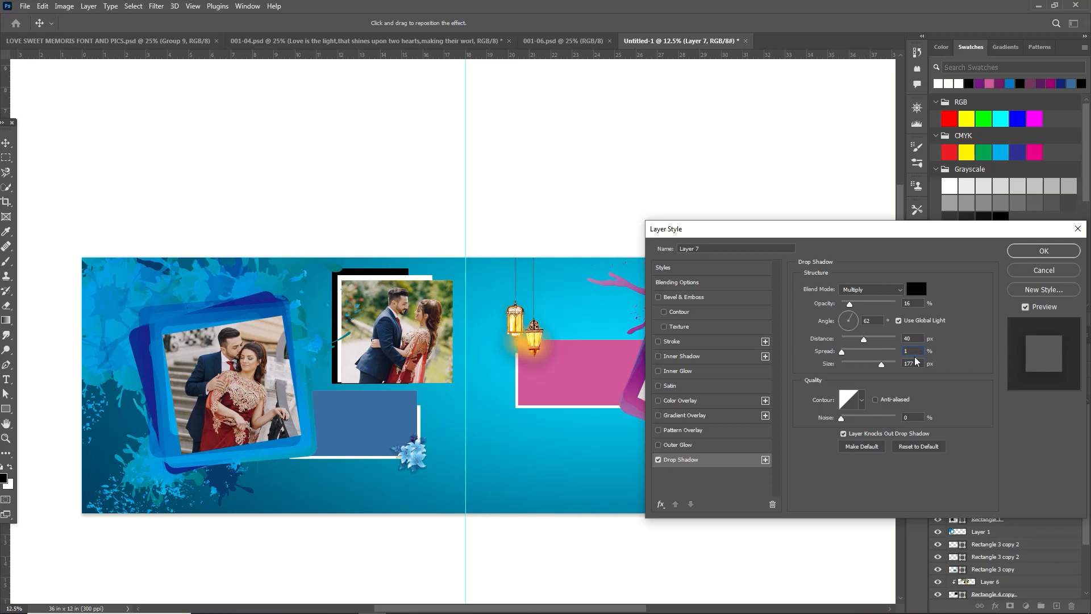
pyautogui.press('Return')
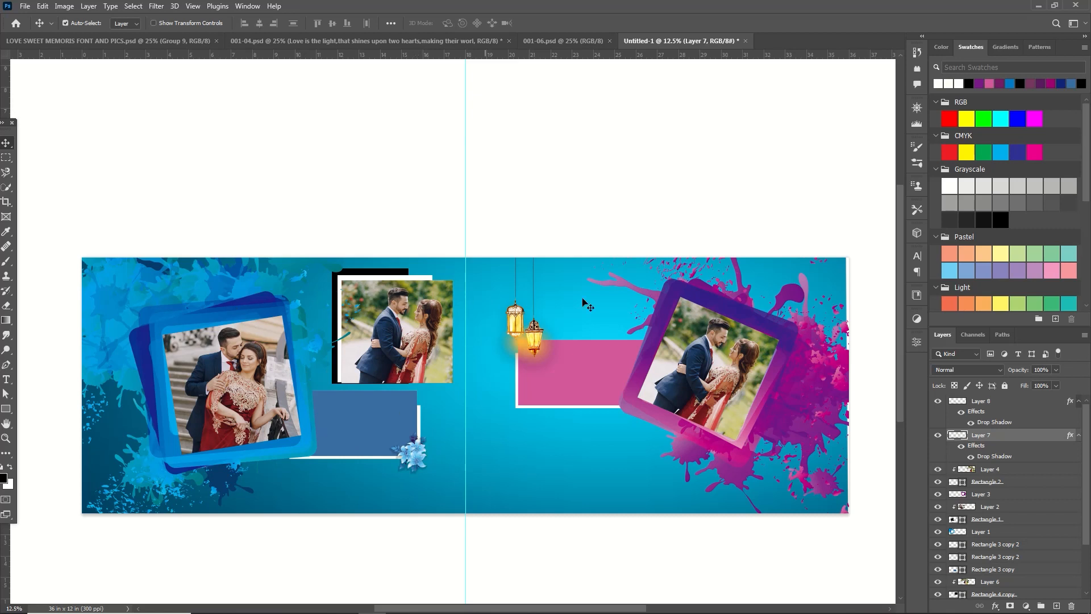
# - Open the blue butterfly image pngwing.com (8) and cut the entire image to the clipboard
pyautogui.click(25, 6)
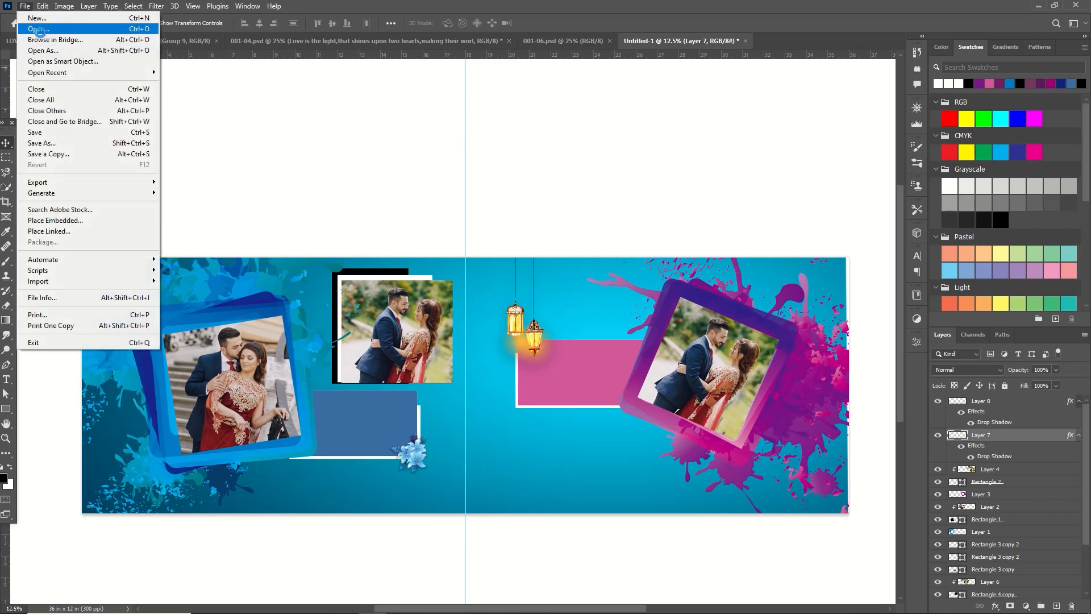
pyautogui.click(41, 30)
pyautogui.click(505, 92)
pyautogui.click(457, 287)
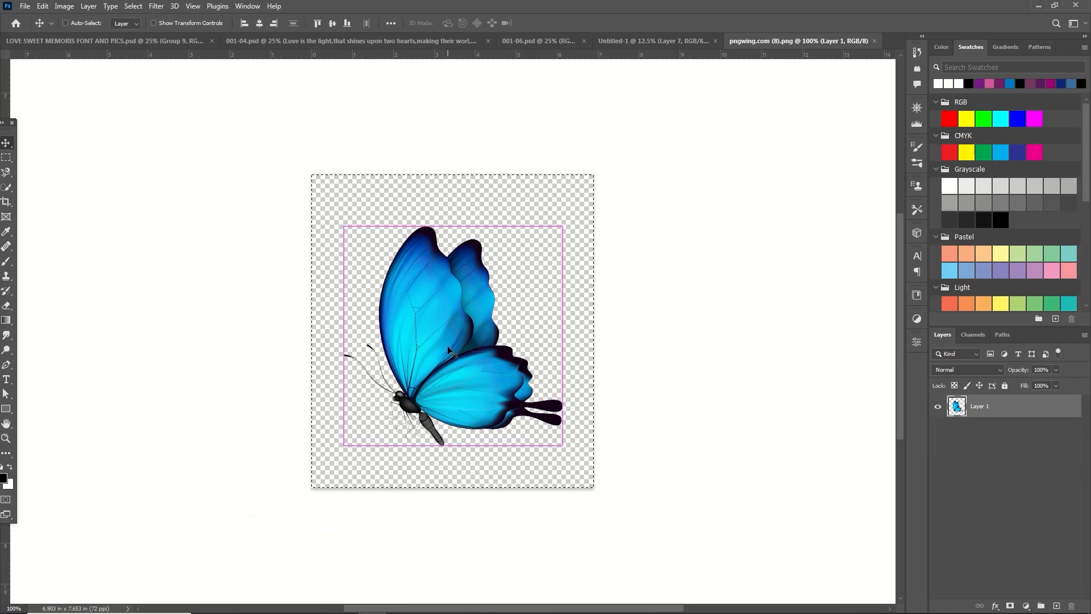
pyautogui.hotkey('ctrl', 'x')
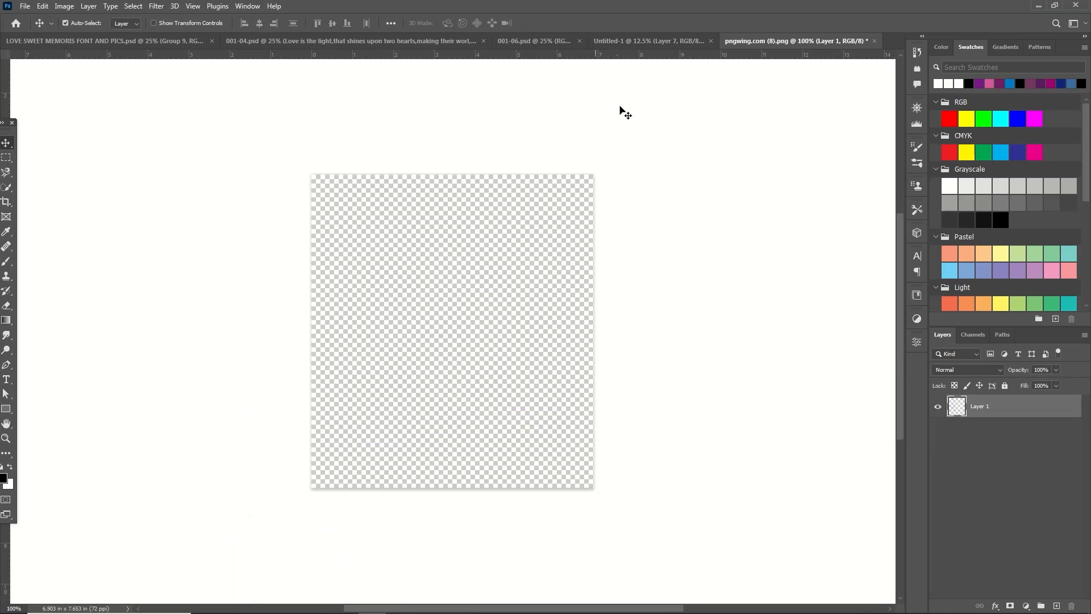
# - Close the butterfly source image, paste the butterfly into the spread, scale it to about 229% and place it on the left photo frame's upper-right corner
pyautogui.click(873, 41)
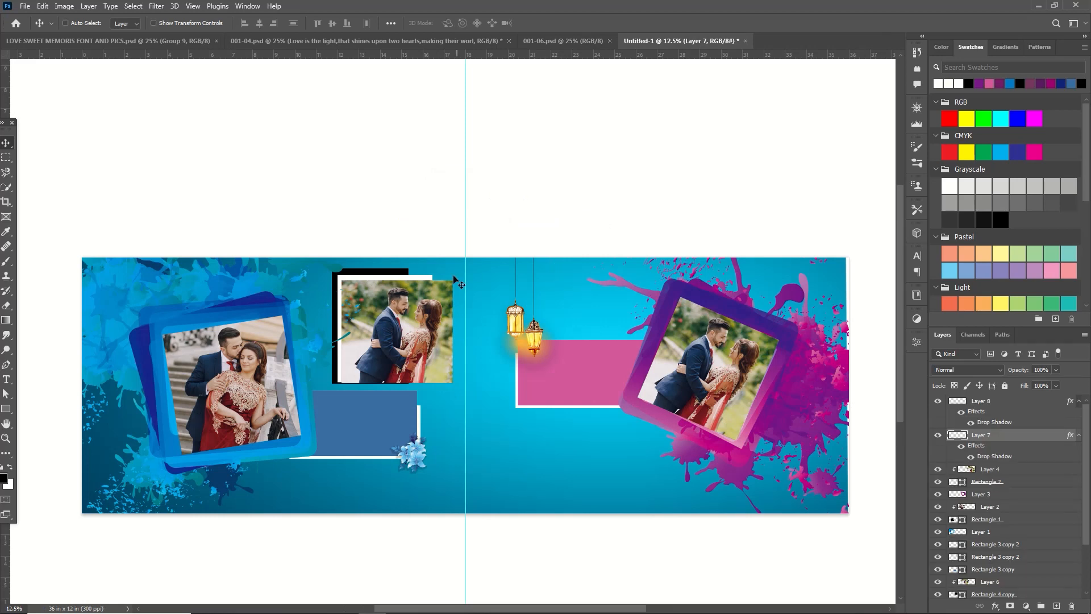
pyautogui.hotkey('ctrl', 'v')
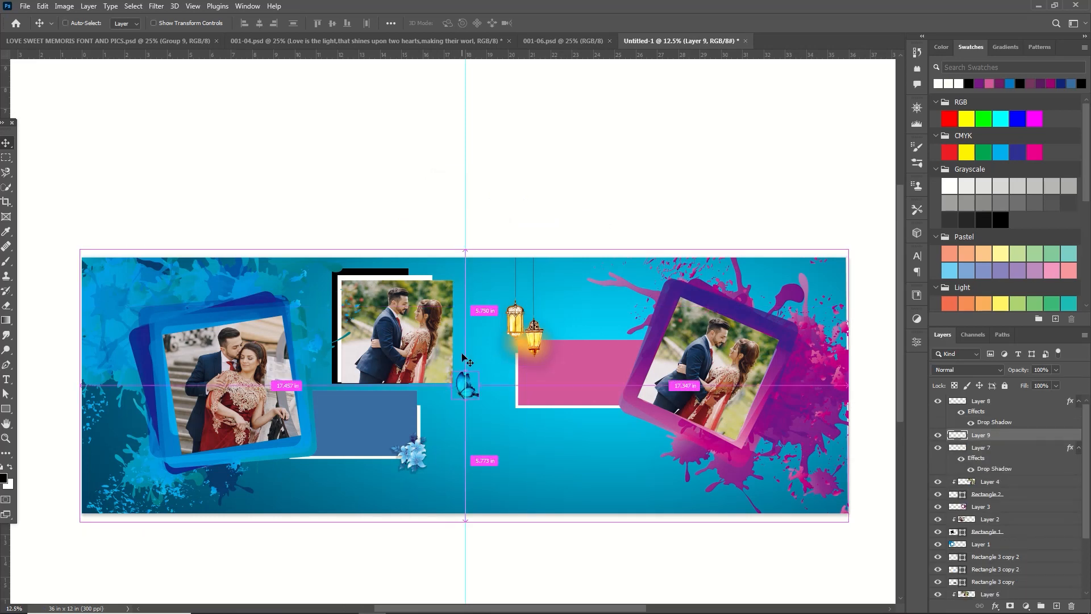
pyautogui.hotkey('ctrl', 't')
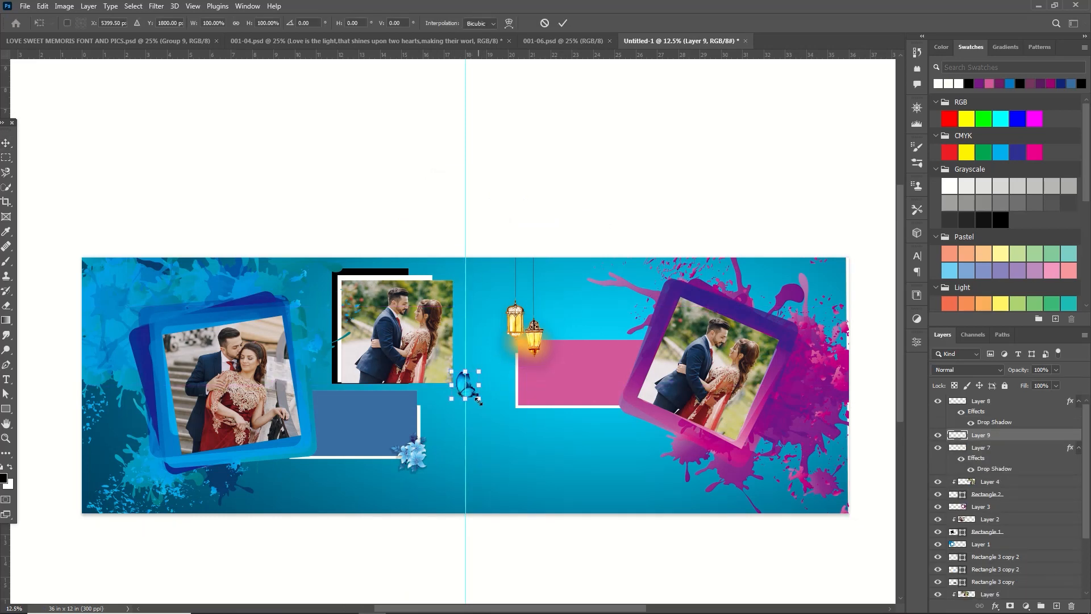
pyautogui.moveTo(481, 398); pyautogui.dragTo(276, 334)
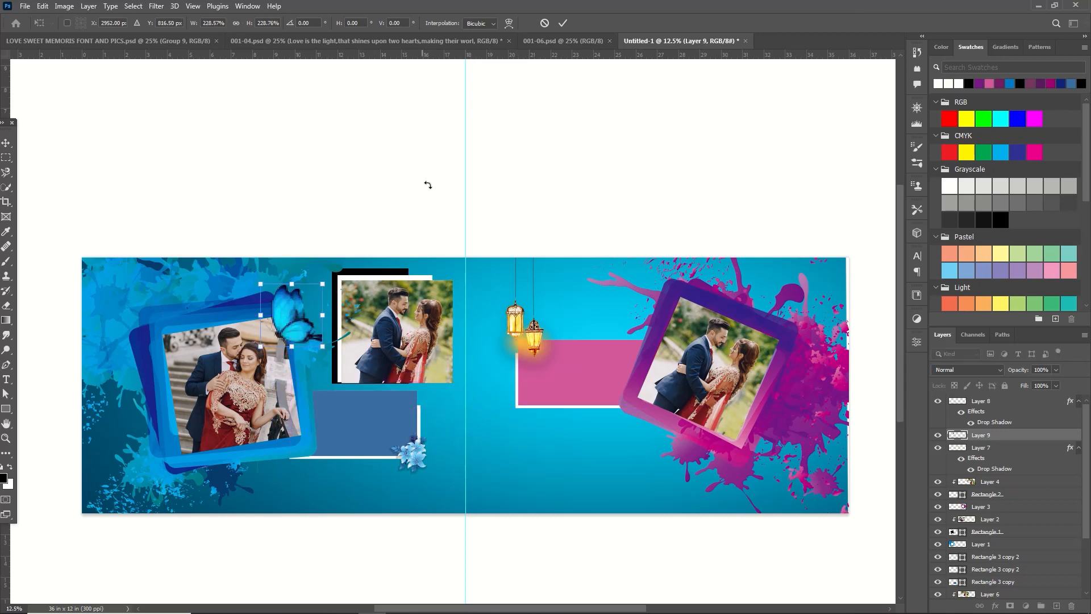
pyautogui.click(562, 23)
# - Open the Happy Anniversary heart image pngwing.com (23), cut the entire image to the clipboard and close the file without saving
pyautogui.click(25, 7)
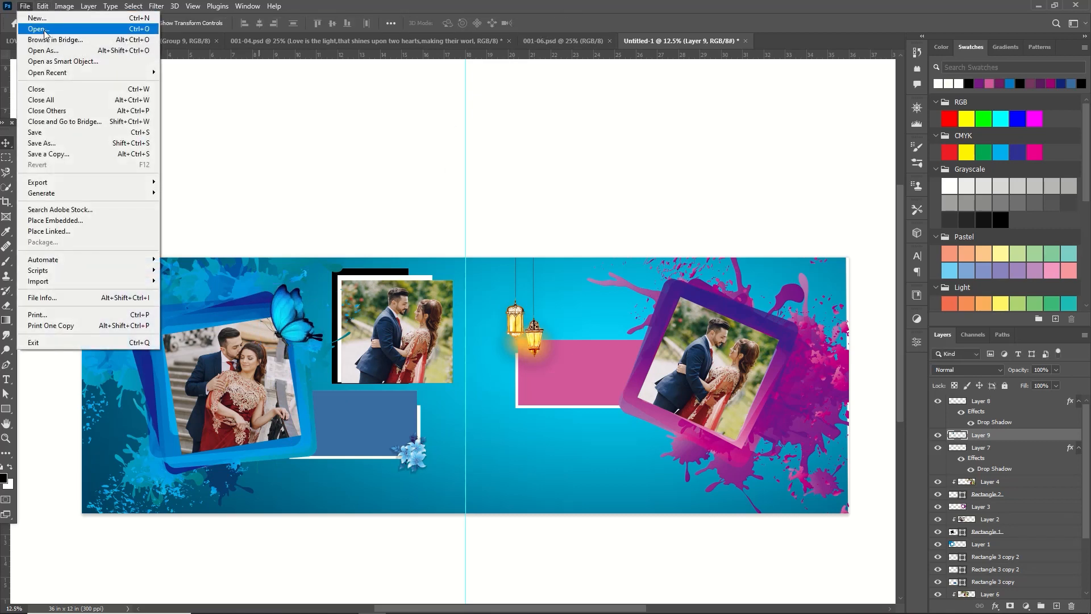
pyautogui.click(38, 29)
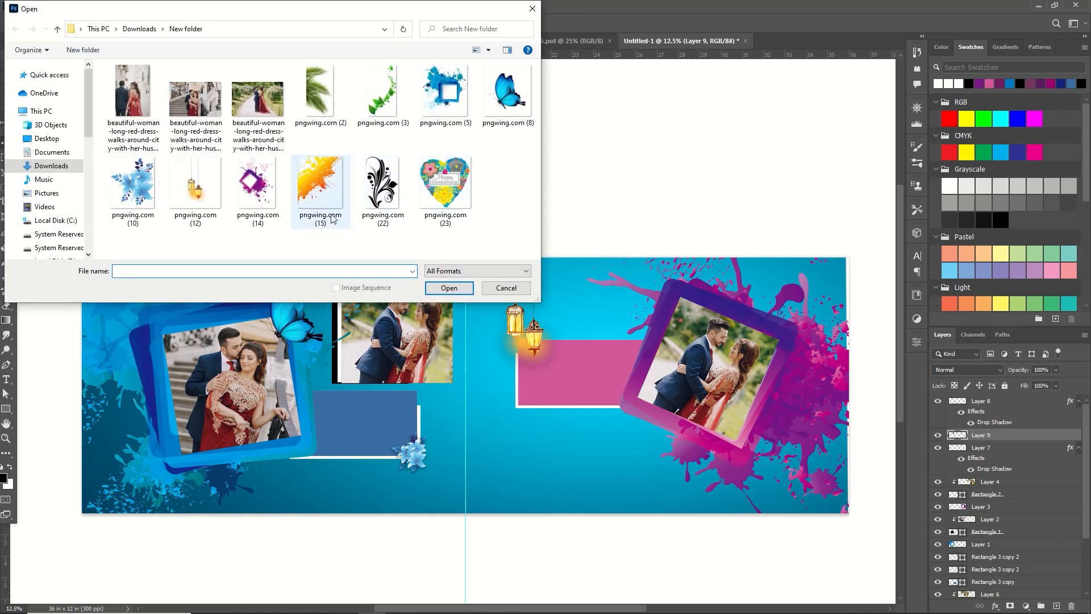
pyautogui.click(465, 208)
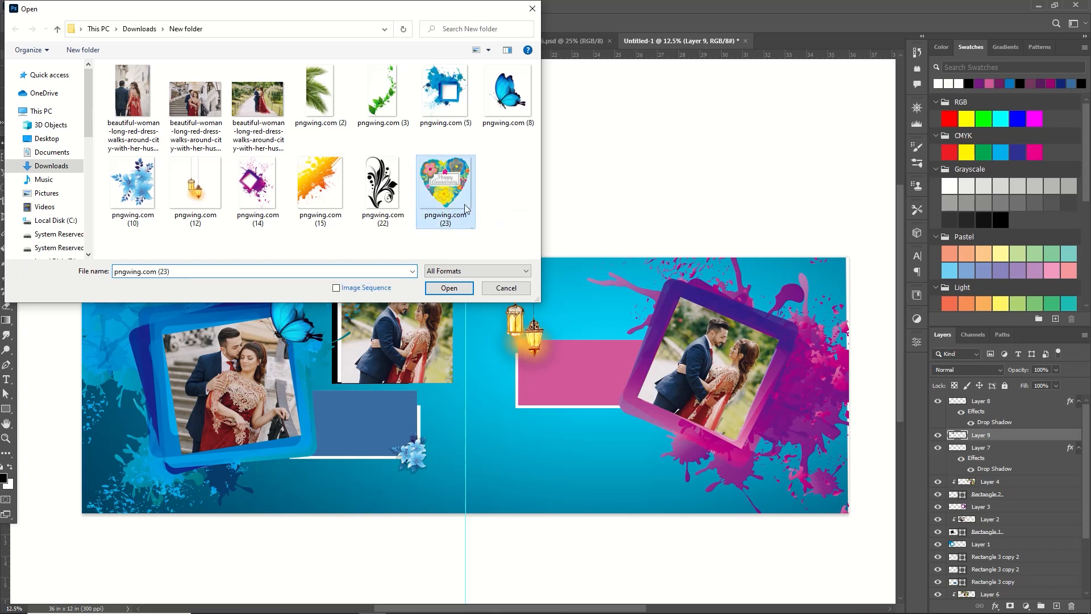
pyautogui.click(449, 287)
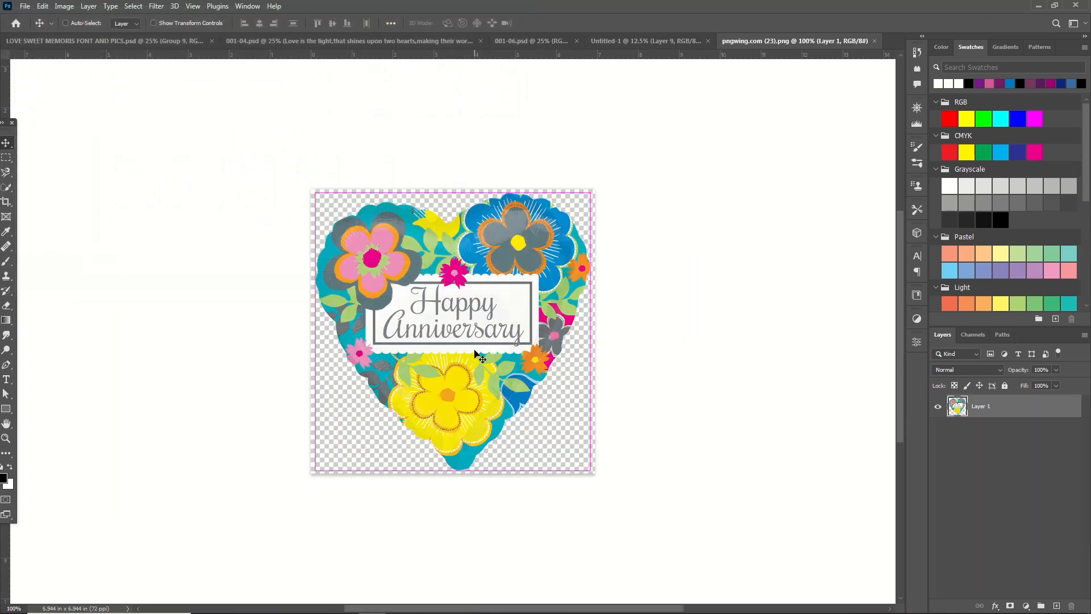
pyautogui.hotkey('ctrl', 'a')
pyautogui.hotkey('ctrl', 'x')
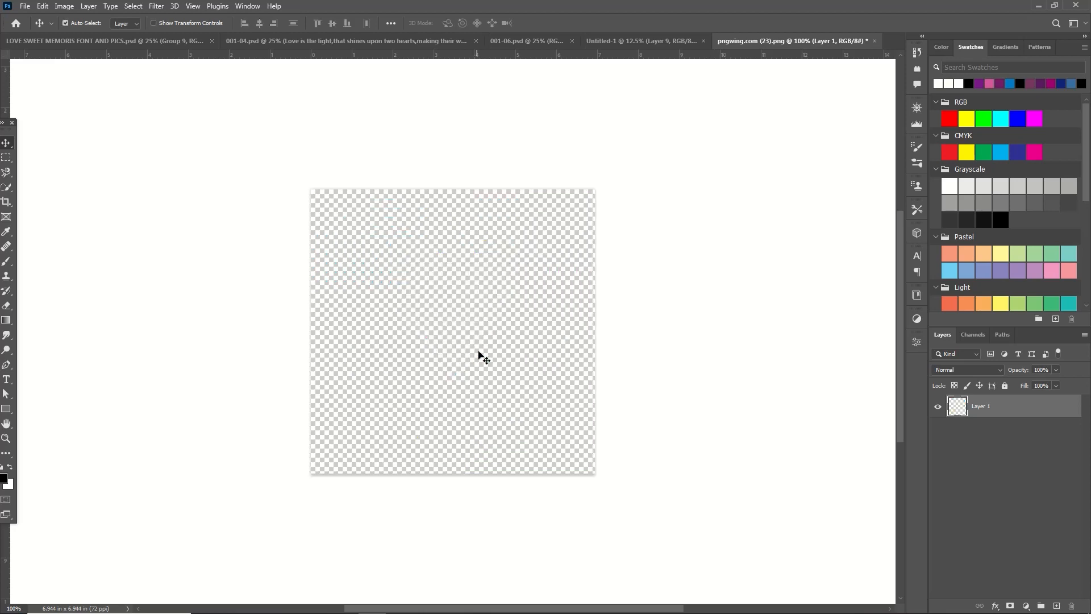
pyautogui.click(875, 41)
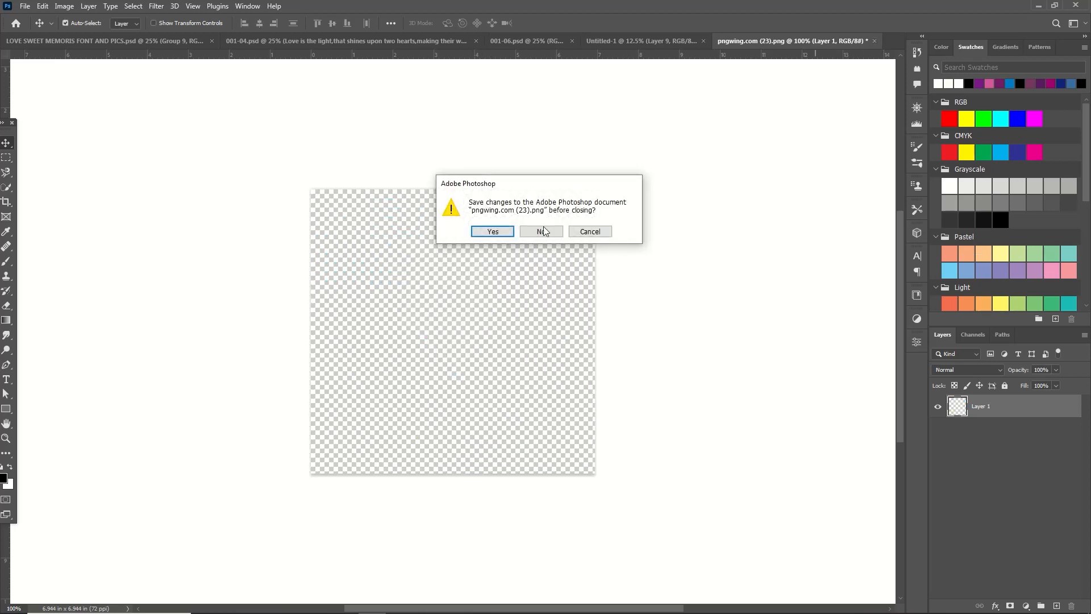
pyautogui.click(546, 232)
# - Paste the anniversary heart, scale it to about 160% and place it over the pink block's lower-left corner
pyautogui.hotkey('ctrl', 'v')
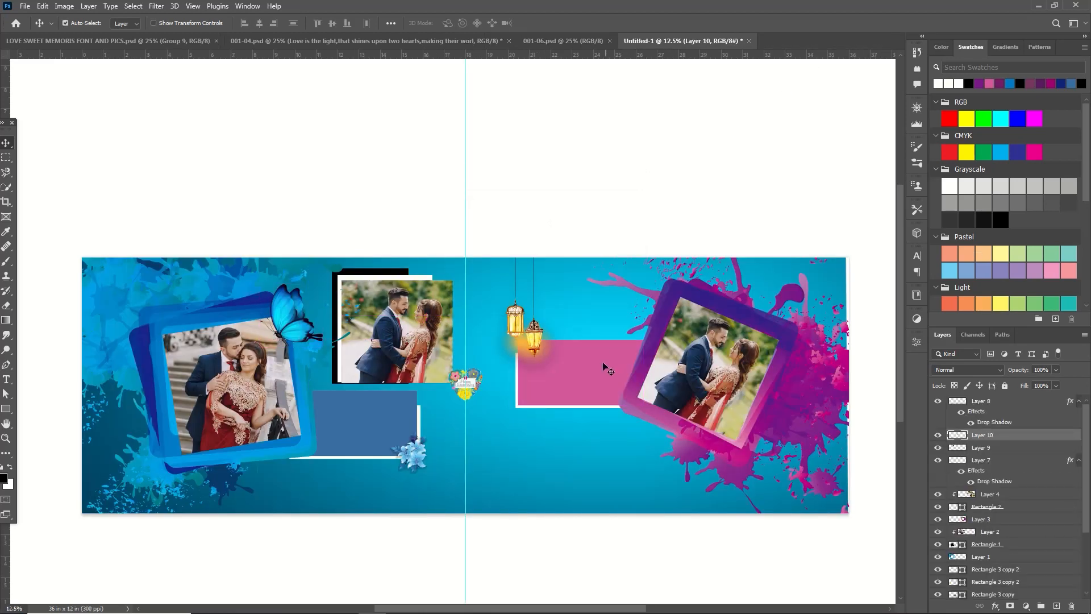
pyautogui.hotkey('ctrl', 't')
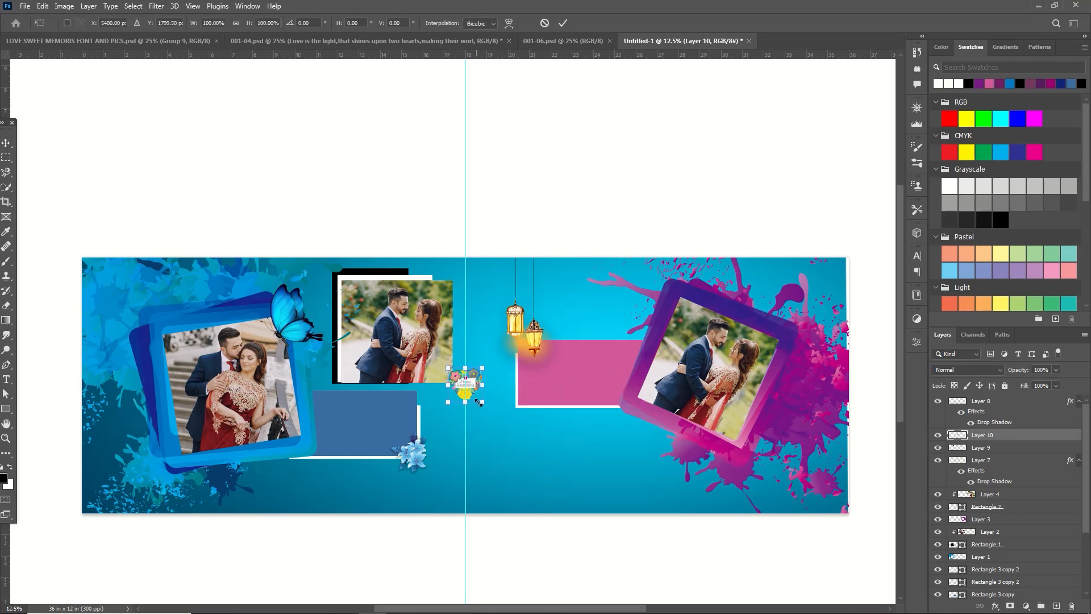
pyautogui.moveTo(479, 402); pyautogui.dragTo(542, 436)
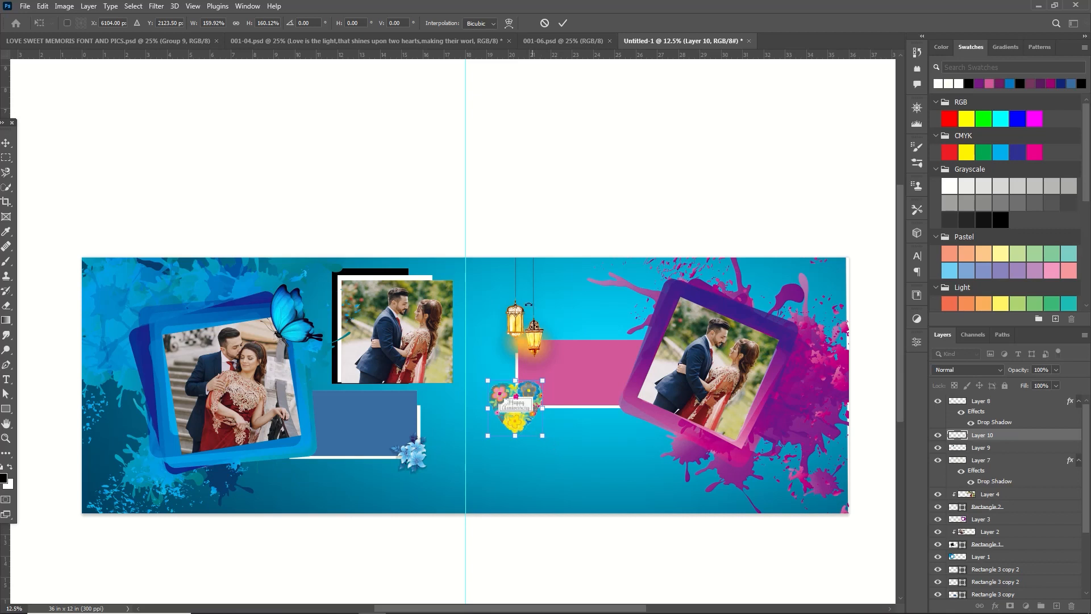
pyautogui.click(562, 22)
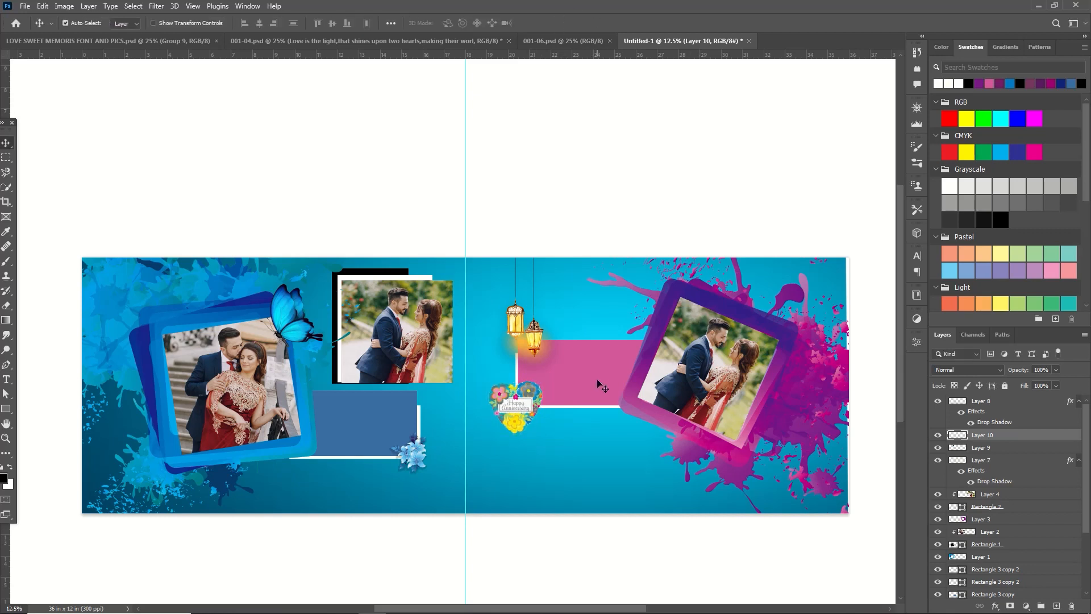
# - Add a drop shadow to the anniversary heart with 29% opacity and 85 px distance
pyautogui.doubleClick(1004, 440)
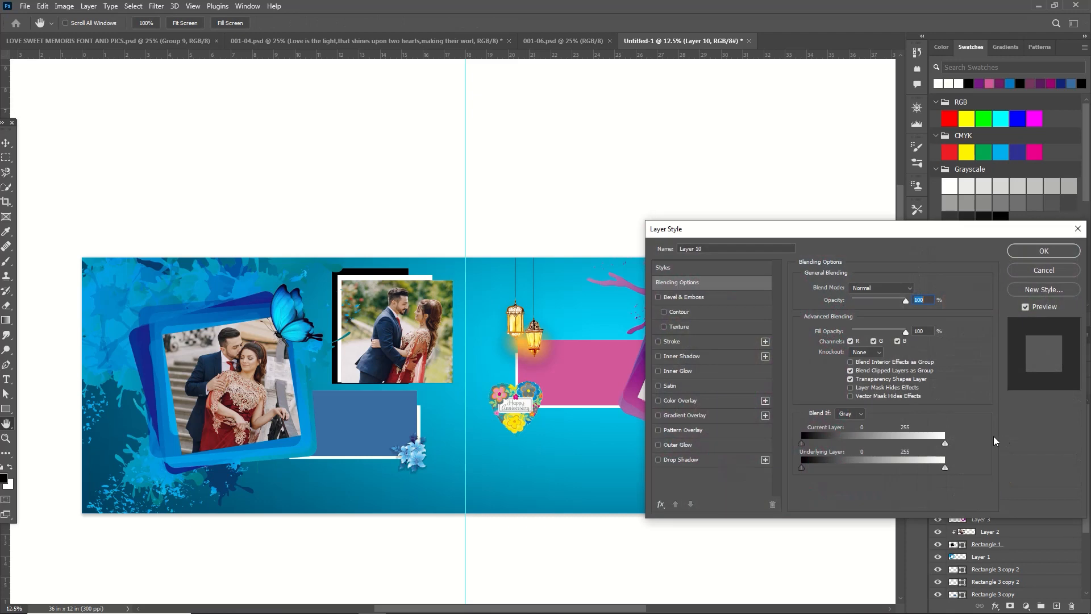
pyautogui.click(737, 462)
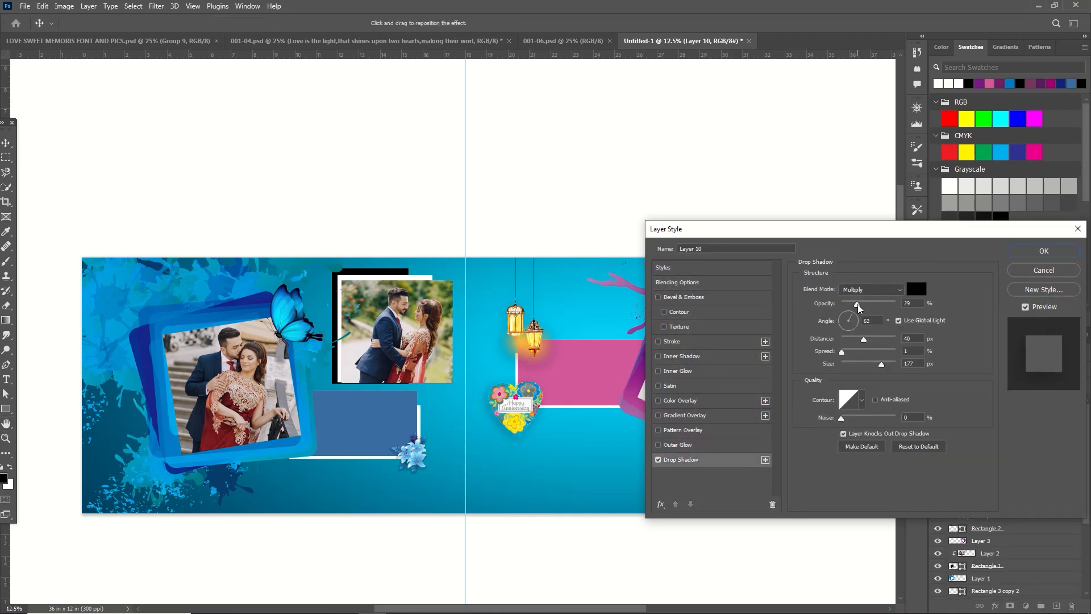
pyautogui.click(858, 305)
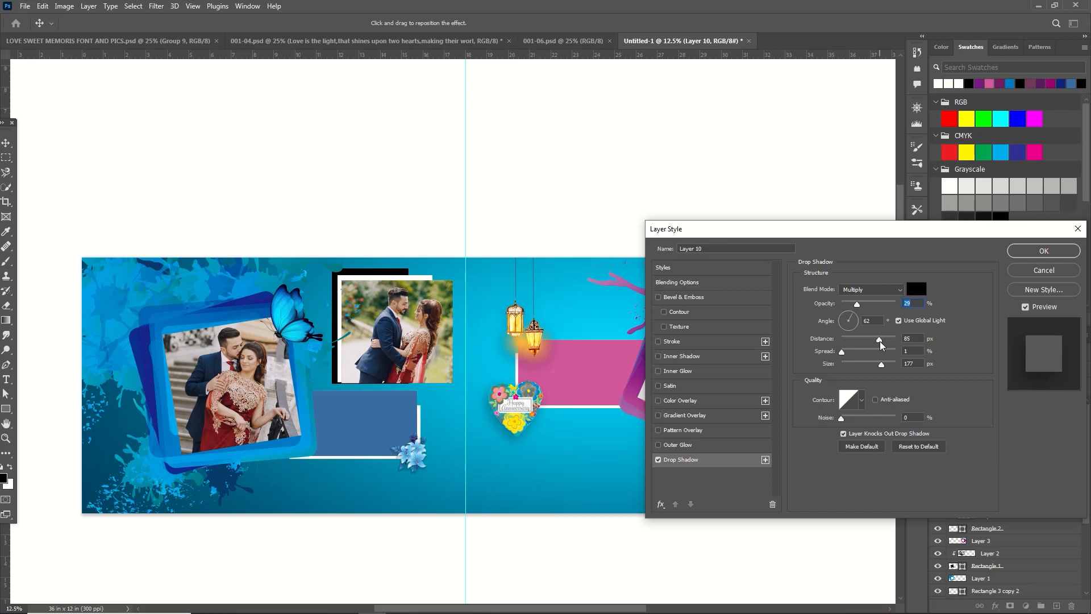
pyautogui.click(1043, 250)
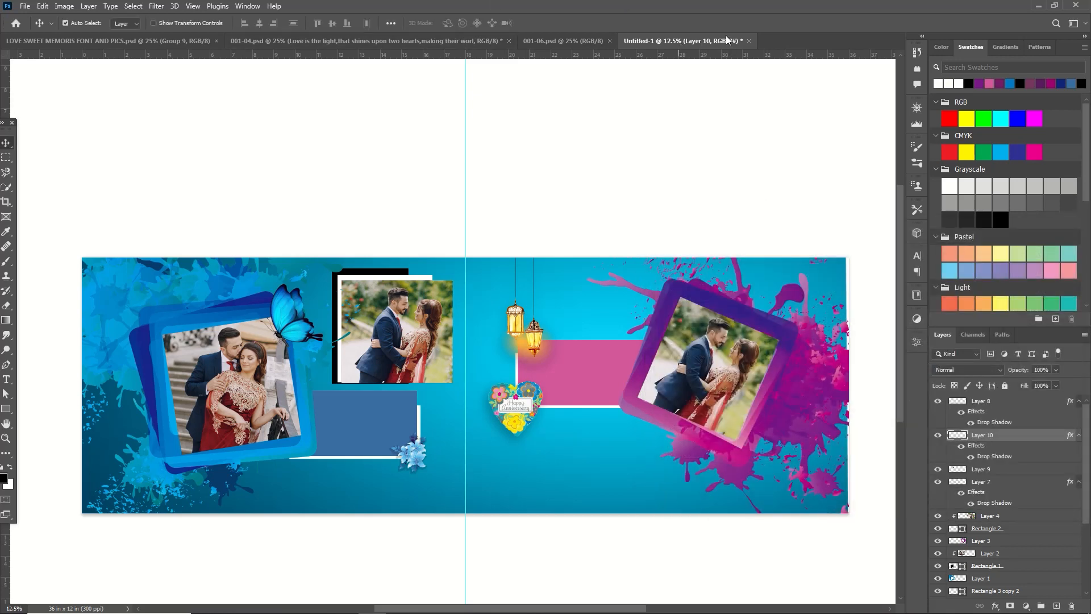
# - Open the orange splash image pngwing.com (15), cut the entire image to the clipboard and close the file without saving
pyautogui.click(25, 7)
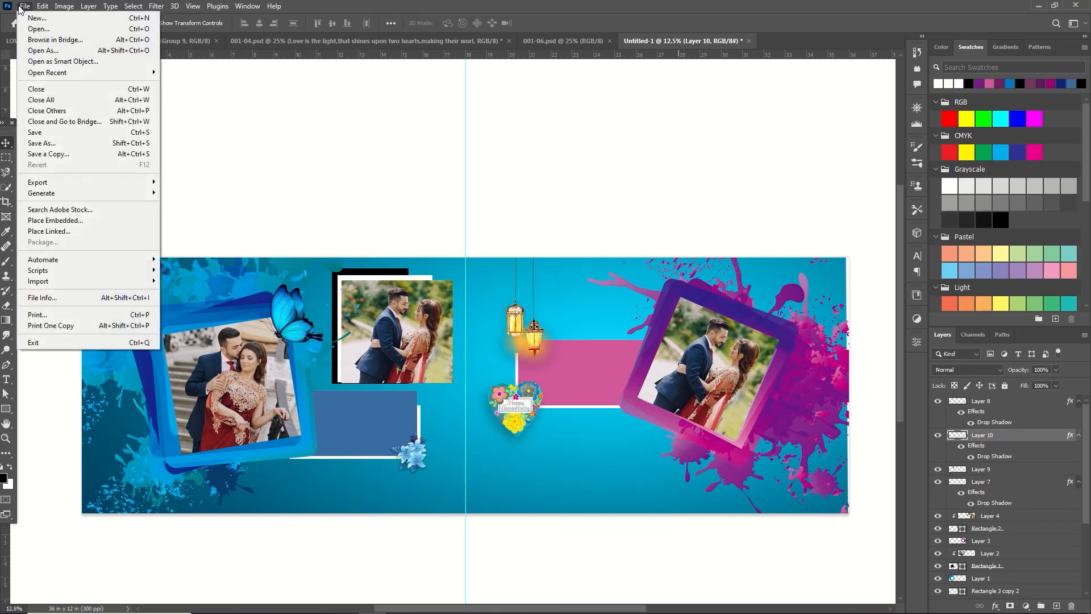
pyautogui.click(54, 29)
pyautogui.click(319, 187)
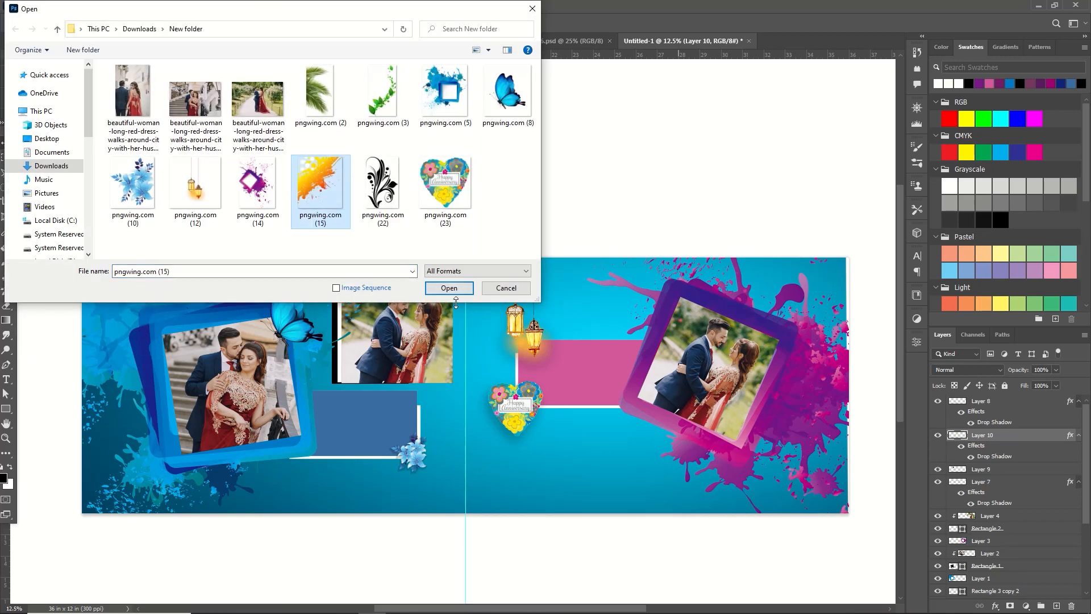
pyautogui.click(448, 287)
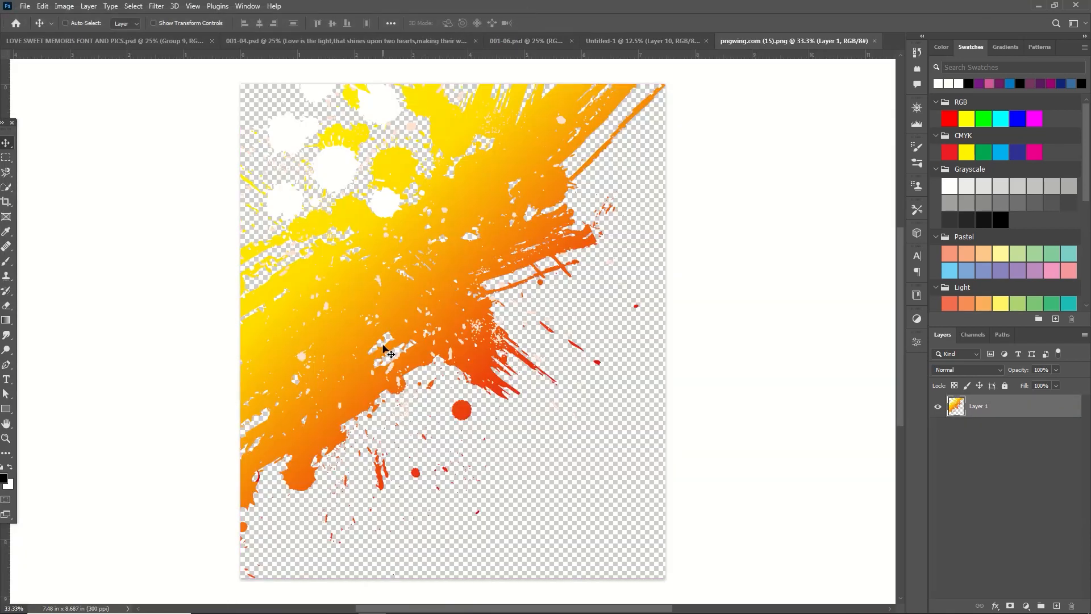
pyautogui.hotkey('ctrl', 'a')
pyautogui.hotkey('ctrl', 'x')
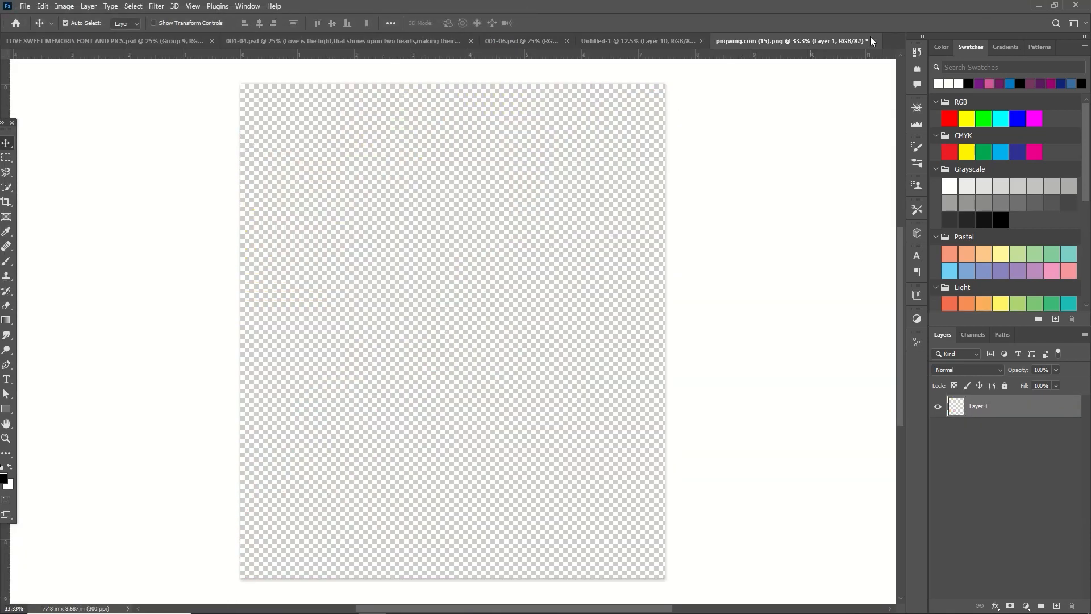
pyautogui.click(873, 40)
pyautogui.click(546, 233)
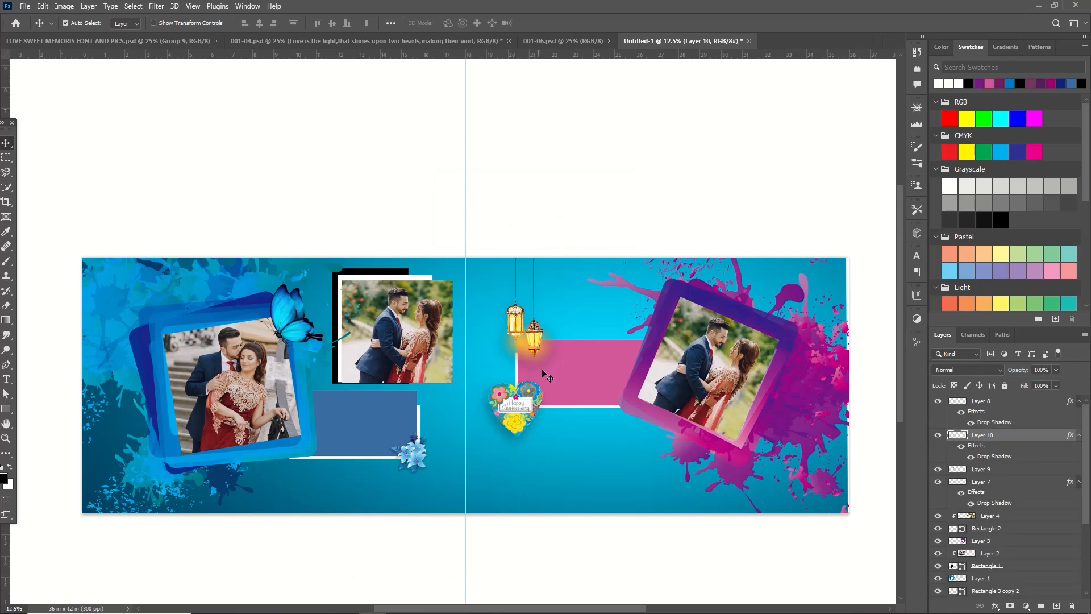
# - Paste the orange splash into the spread, flip it horizontally and move it into the spread's upper-right corner
pyautogui.hotkey('ctrl', 'v')
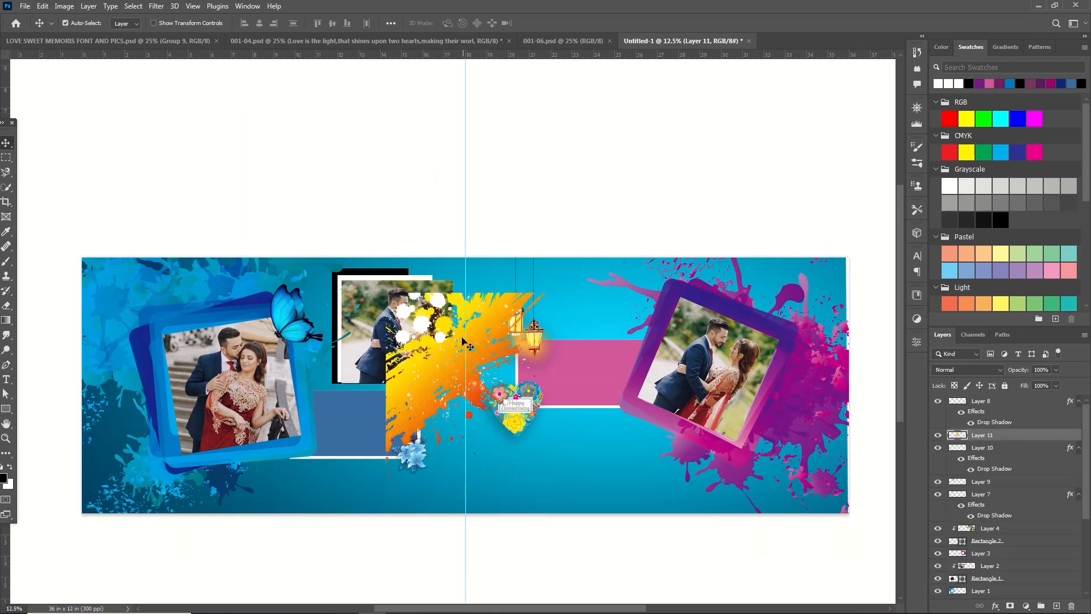
pyautogui.hotkey('ctrl', 't')
pyautogui.rightClick(488, 352)
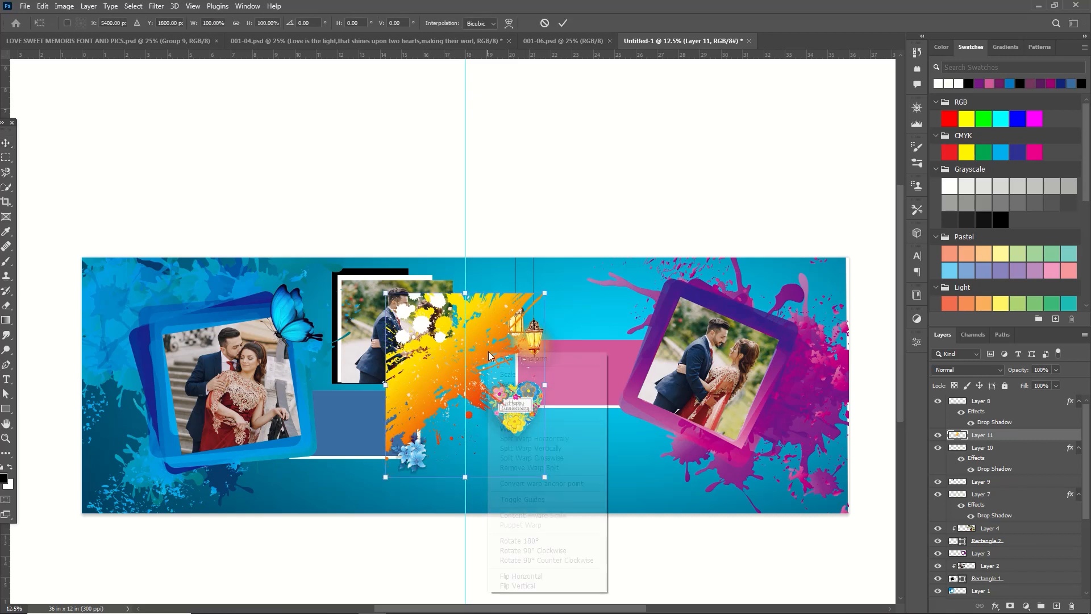
pyautogui.click(534, 576)
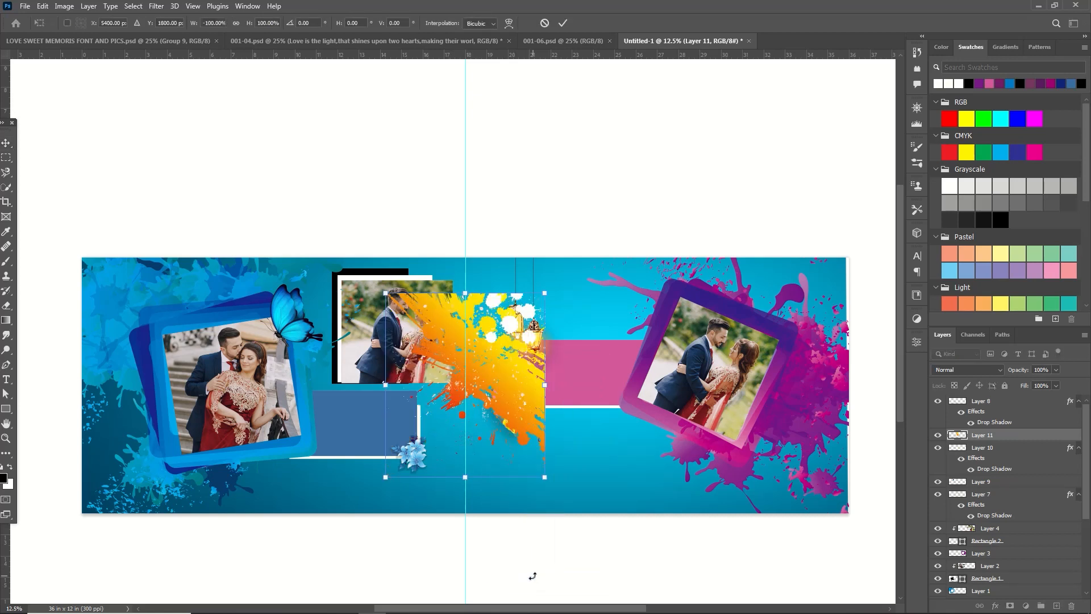
pyautogui.moveTo(496, 369); pyautogui.dragTo(828, 276)
pyautogui.press('Return')
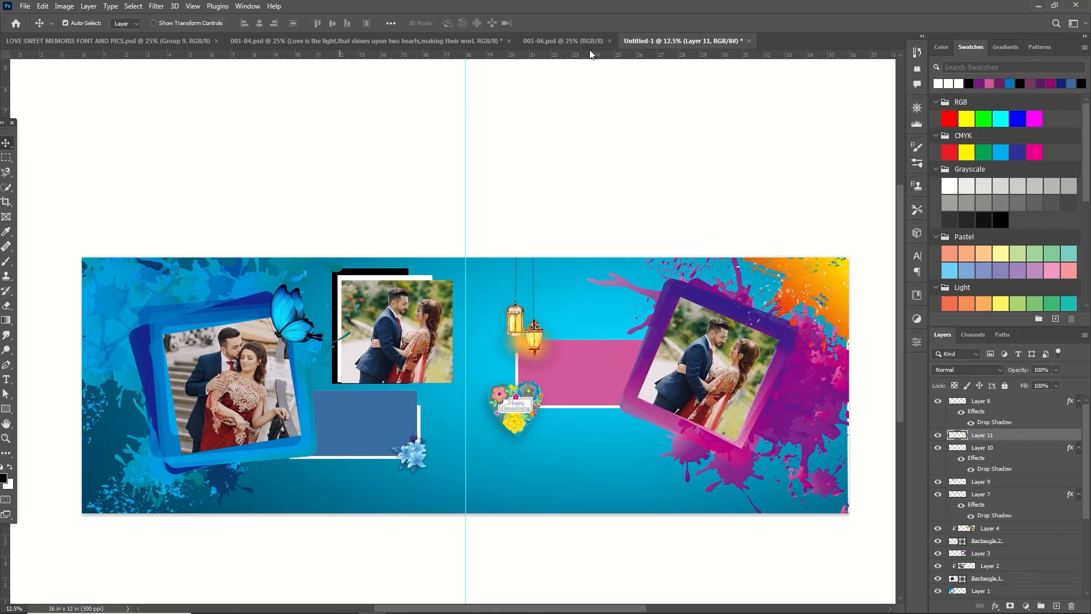
# - Copy the love title artwork with the red rose from LOVE SWEET MEMORIS FONT AND PICS.psd into the Untitled-1 spread
pyautogui.click(168, 40)
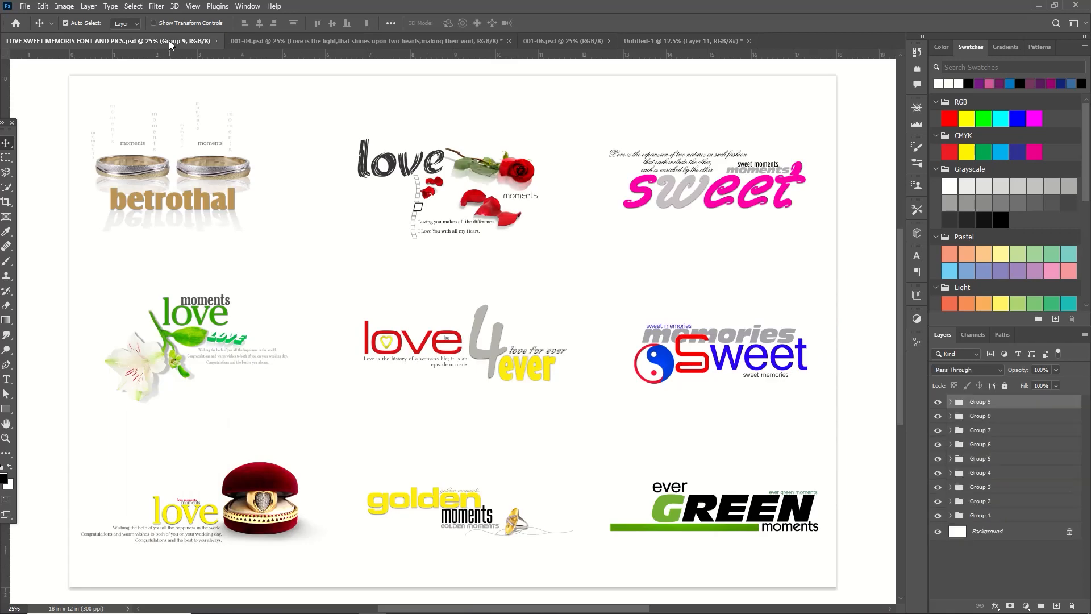
pyautogui.moveTo(431, 170); pyautogui.dragTo(561, 330)
pyautogui.moveTo(570, 461); pyautogui.dragTo(563, 509)
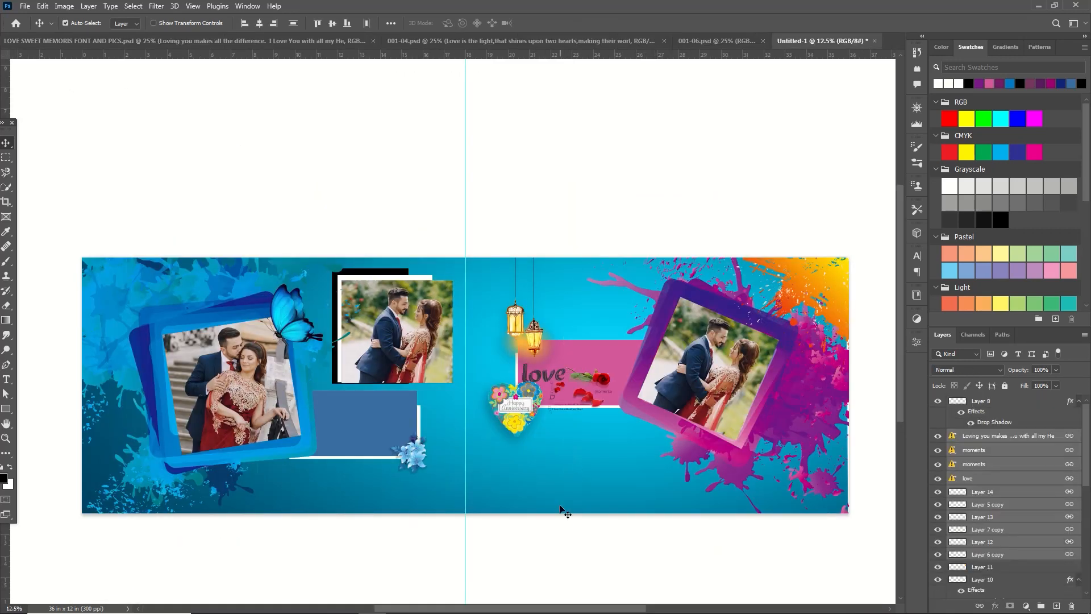
# - Position the love rose title inside the pink block, centred at about X 7076 px and Y 1619.5 px
pyautogui.moveTo(568, 393); pyautogui.dragTo(587, 382)
pyautogui.click(639, 281)
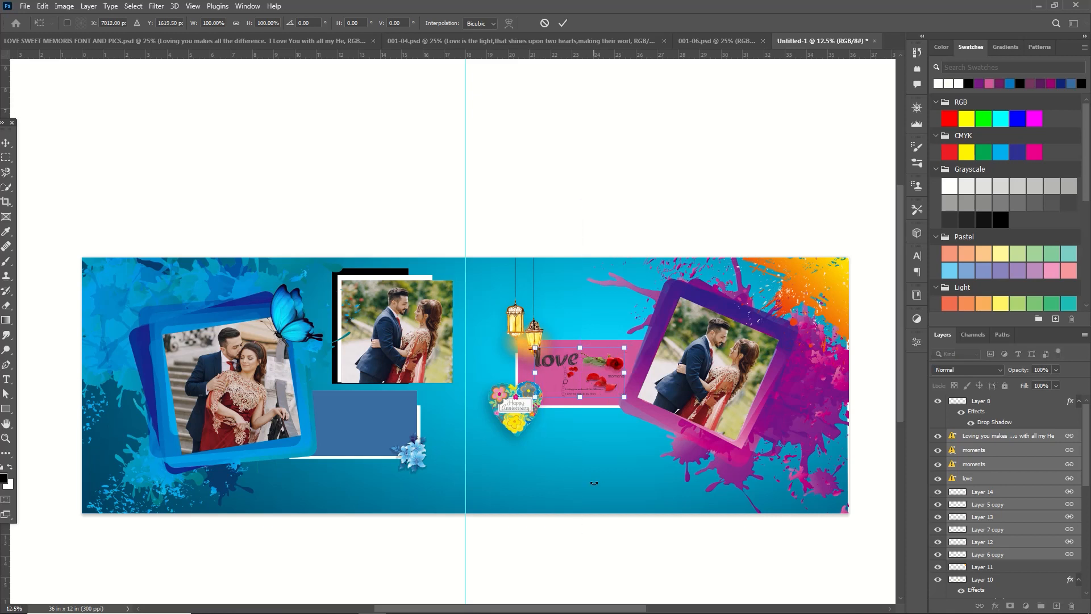
pyautogui.press('Right')
pyautogui.press('Right')
pyautogui.press('Right')
pyautogui.press('Right')
pyautogui.press('Right')
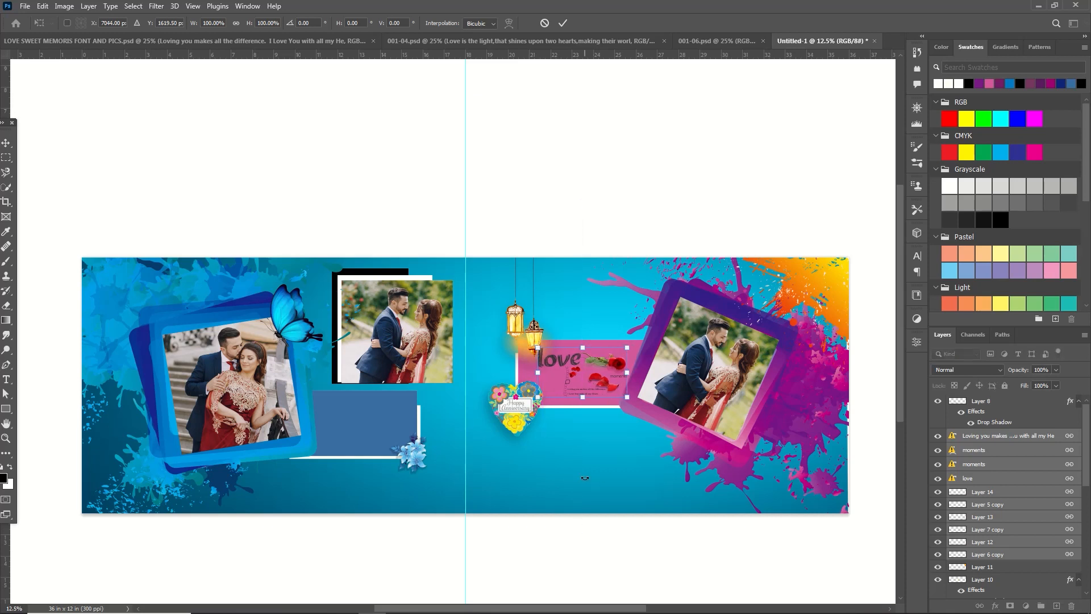
pyautogui.press('Right')
pyautogui.press('Right')
pyautogui.press('Right')
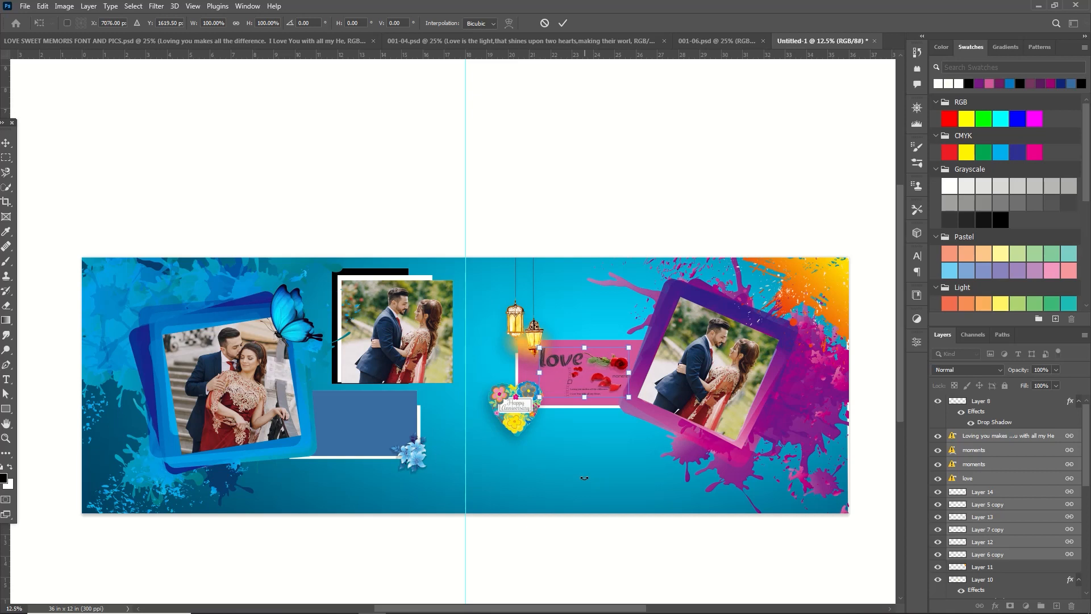
pyautogui.click(565, 22)
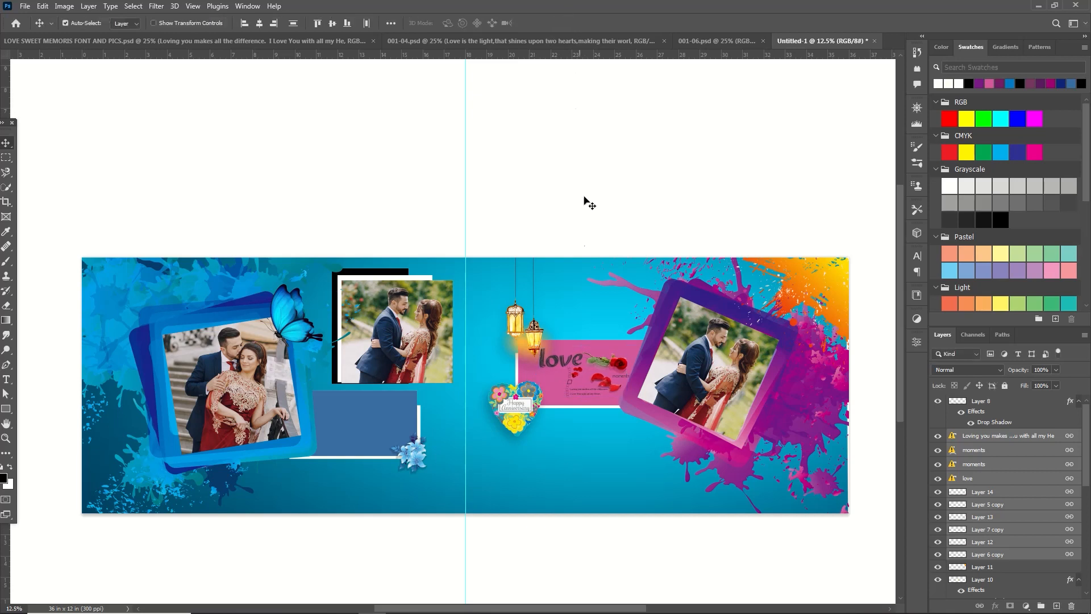
# - Copy the golden moments title artwork from LOVE SWEET MEMORIS FONT AND PICS.psd onto the blue block in the Untitled-1 spread
pyautogui.click(318, 39)
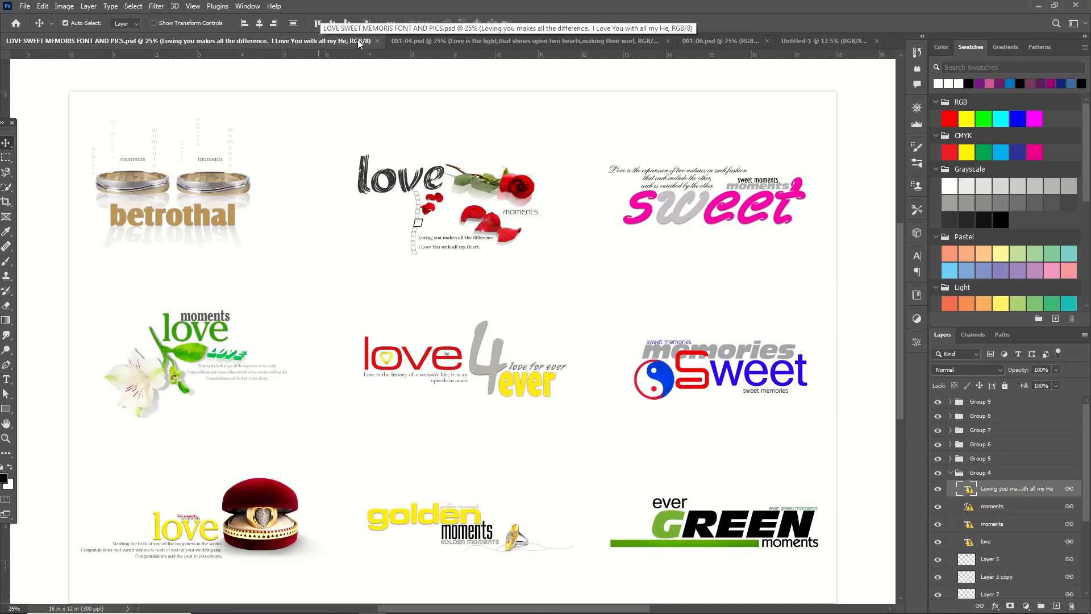
pyautogui.moveTo(487, 492); pyautogui.dragTo(488, 492)
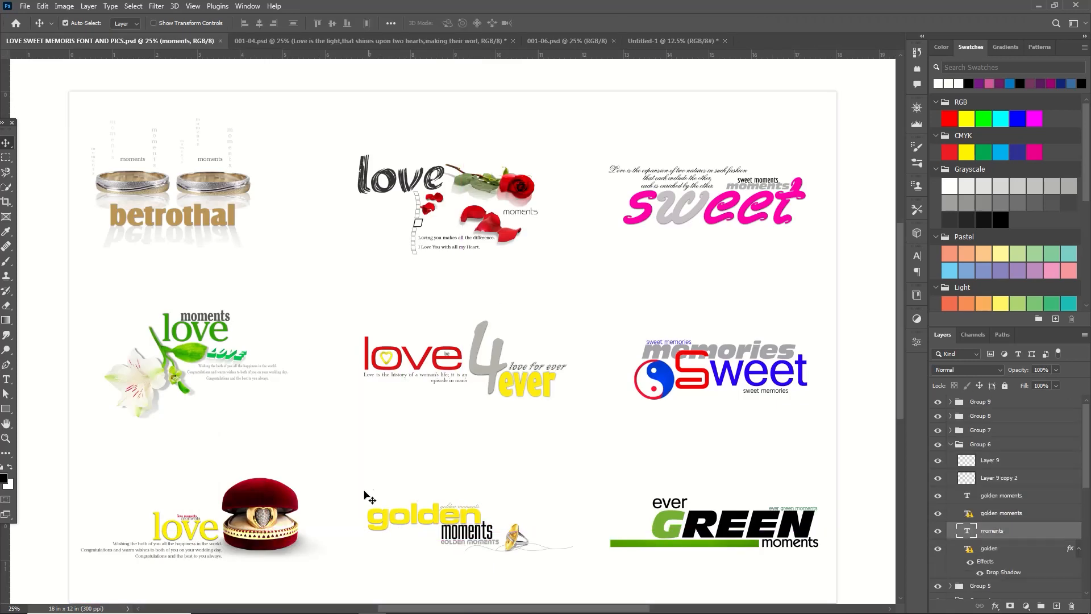
pyautogui.moveTo(361, 476); pyautogui.dragTo(540, 571)
pyautogui.moveTo(494, 542); pyautogui.dragTo(360, 326)
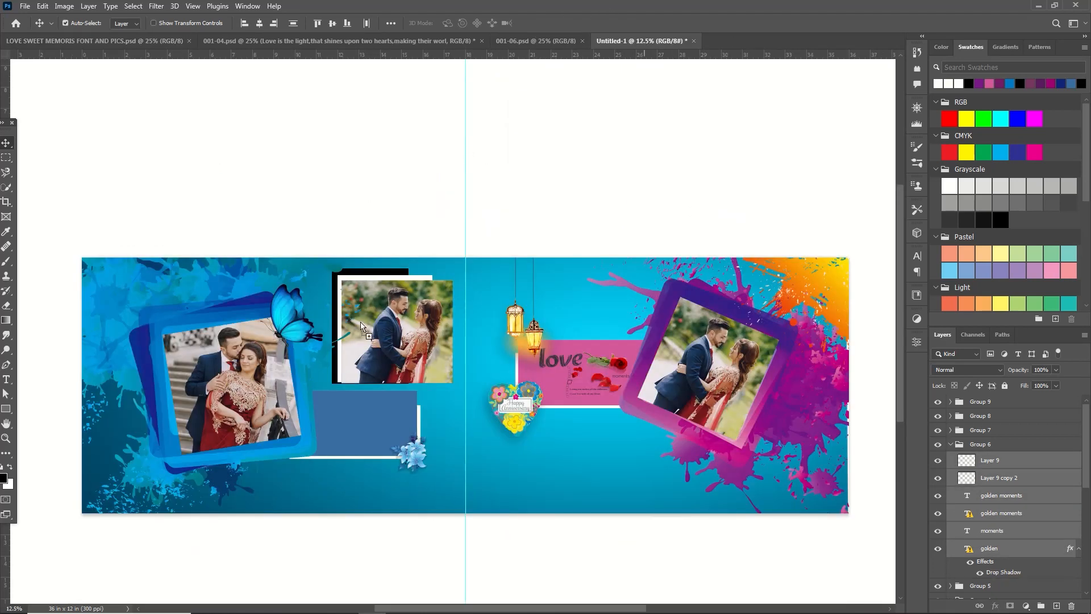
pyautogui.moveTo(367, 421); pyautogui.dragTo(367, 422)
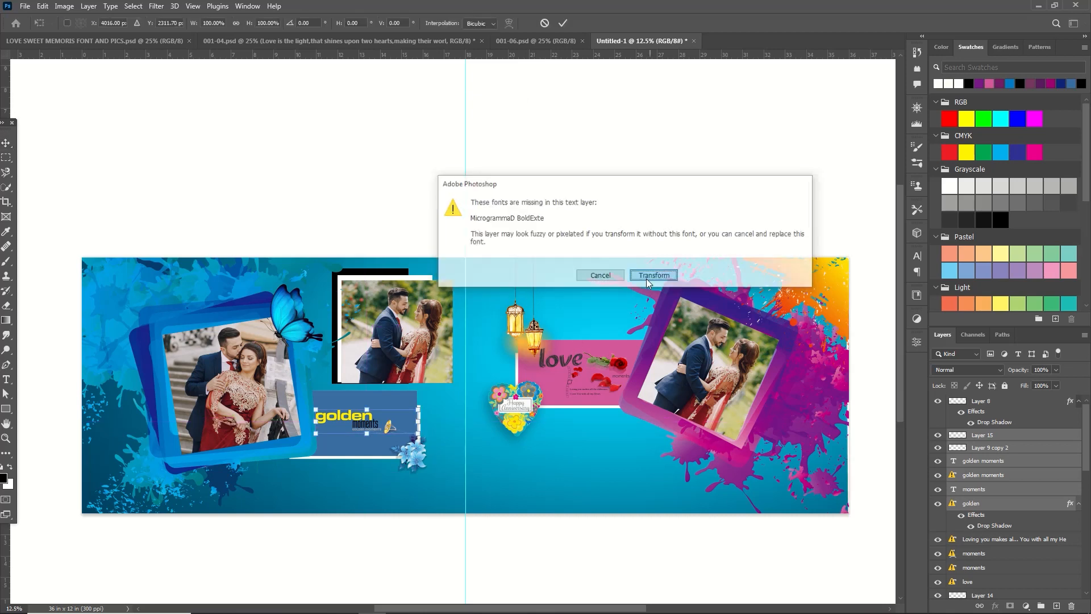
# - Scale the golden moments title to about 126.6% and position it inside the blue block at about X 4220.5 px, Y 2425.5 px
pyautogui.click(647, 276)
pyautogui.moveTo(384, 423)
pyautogui.mouseDown()
pyautogui.moveTo(459, 443)
pyautogui.moveTo(390, 433)
pyautogui.mouseUp()
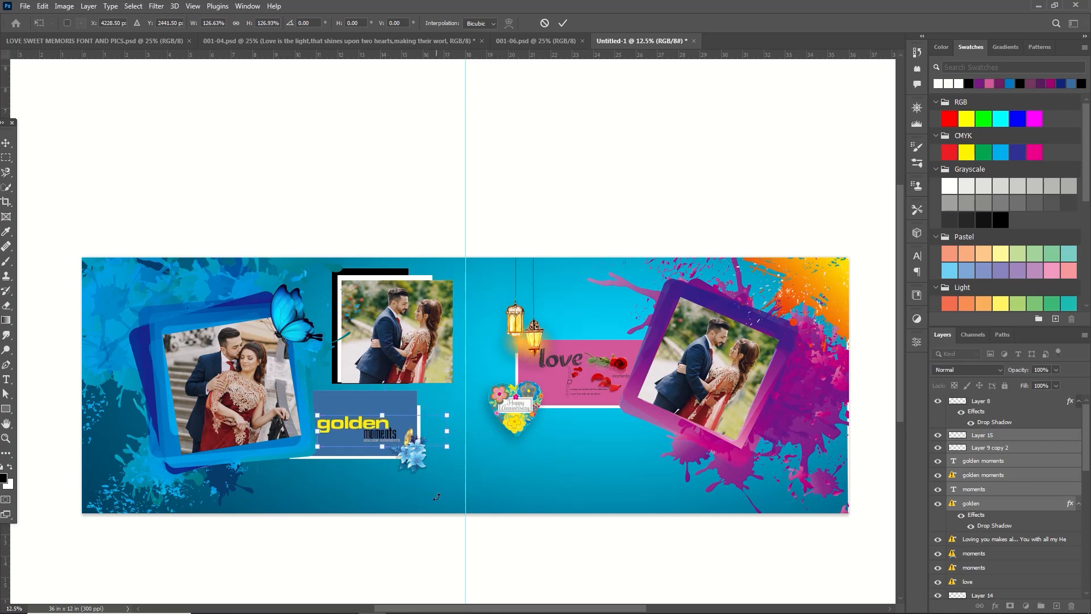
pyautogui.press('Left')
pyautogui.press('Up')
pyautogui.press('Up')
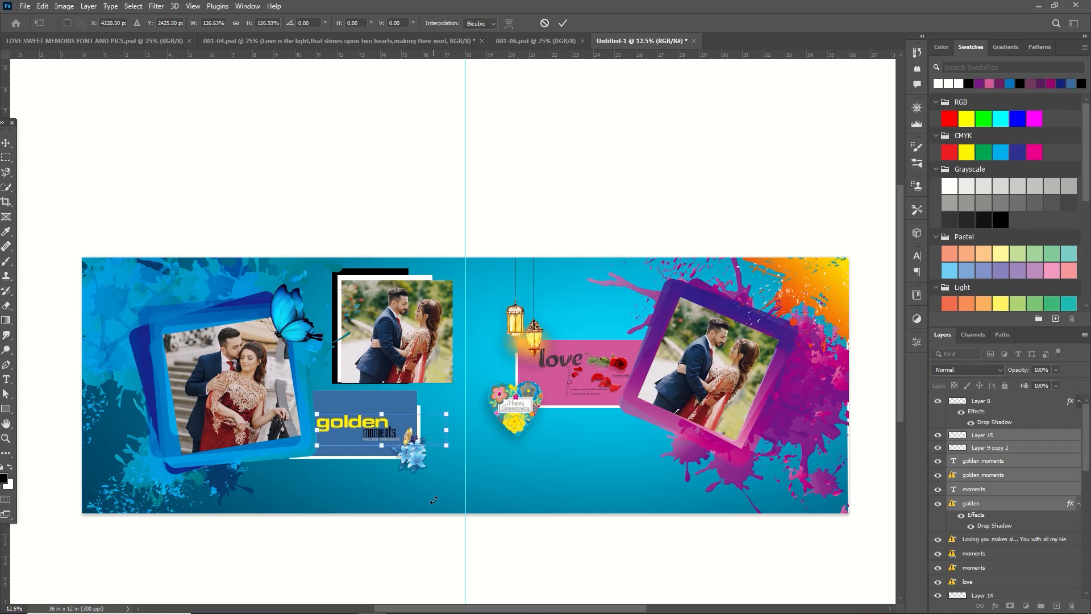
pyautogui.click(563, 23)
# - Add a Multiply drop shadow to the blue butterfly with 29% opacity, 85 px distance, 1% spread and 177 px size
pyautogui.click(302, 335)
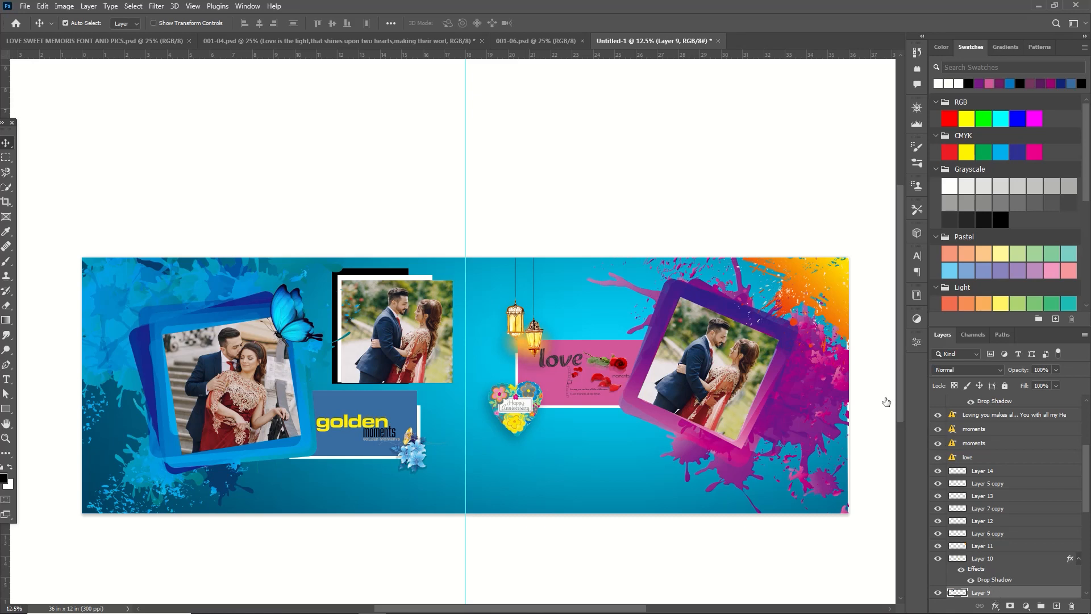
pyautogui.click(728, 460)
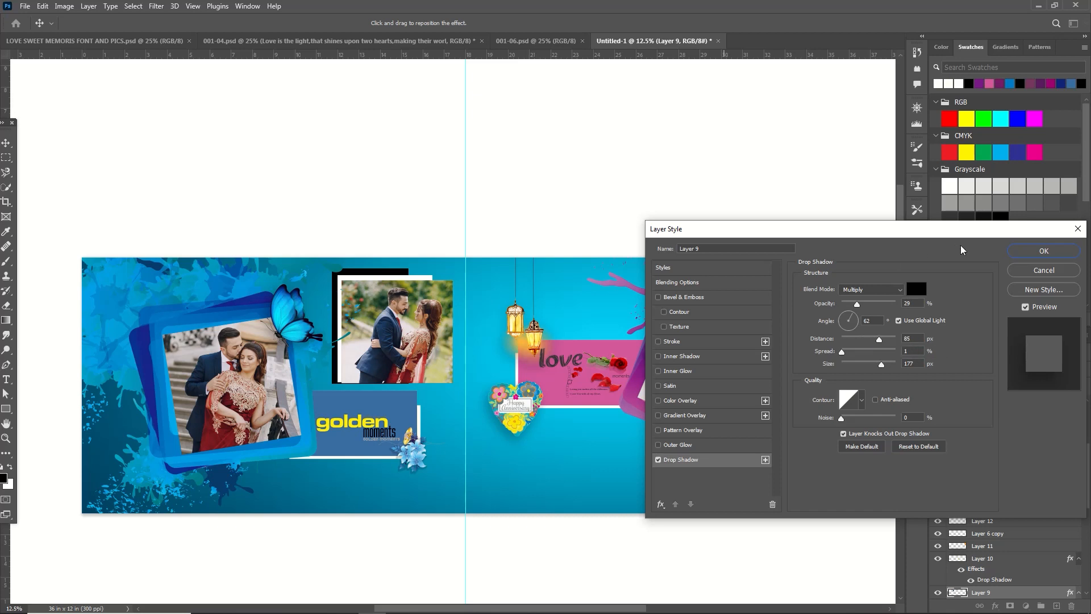
pyautogui.click(1046, 252)
# - Examine the spread's left page at 25% zoom and the whole layout fitted to the window
pyautogui.scroll(-2, 421, 475)
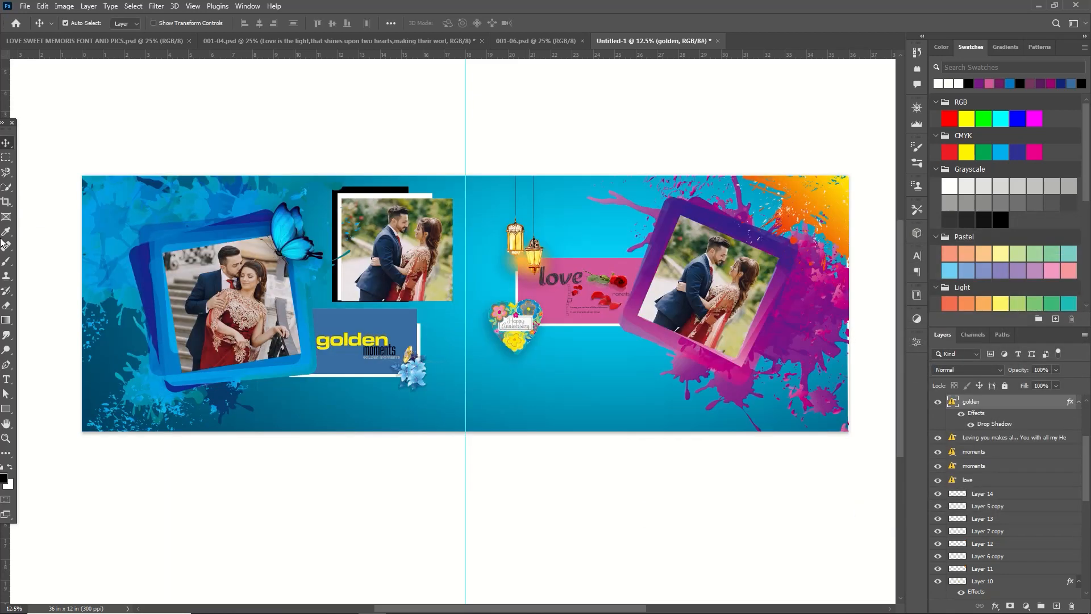
pyautogui.scroll(-1, 438, 460)
pyautogui.scroll(2, 439, 459)
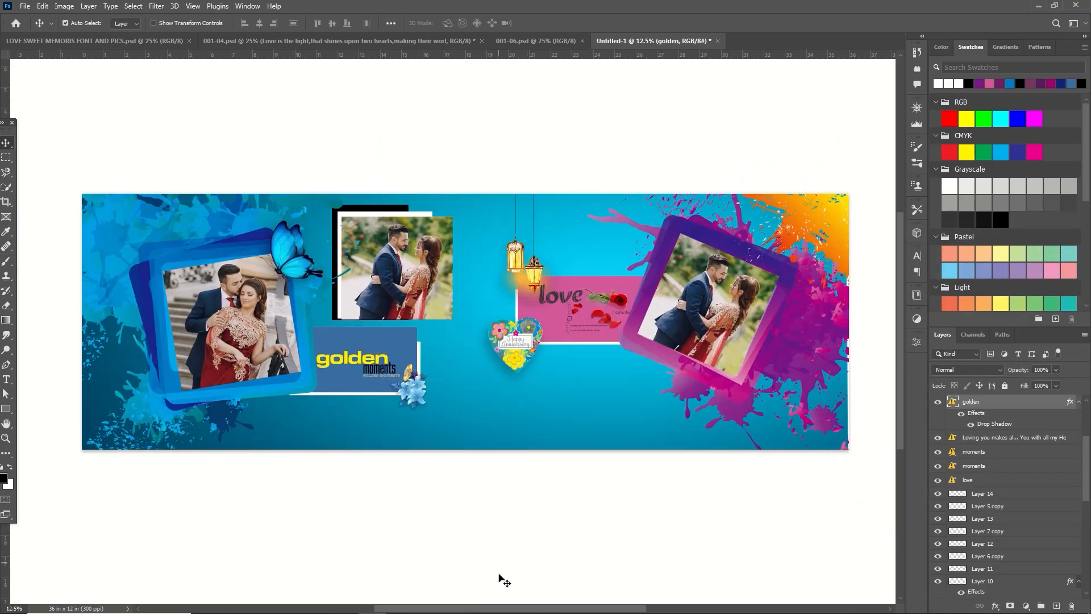
pyautogui.moveTo(528, 610); pyautogui.dragTo(283, 610)
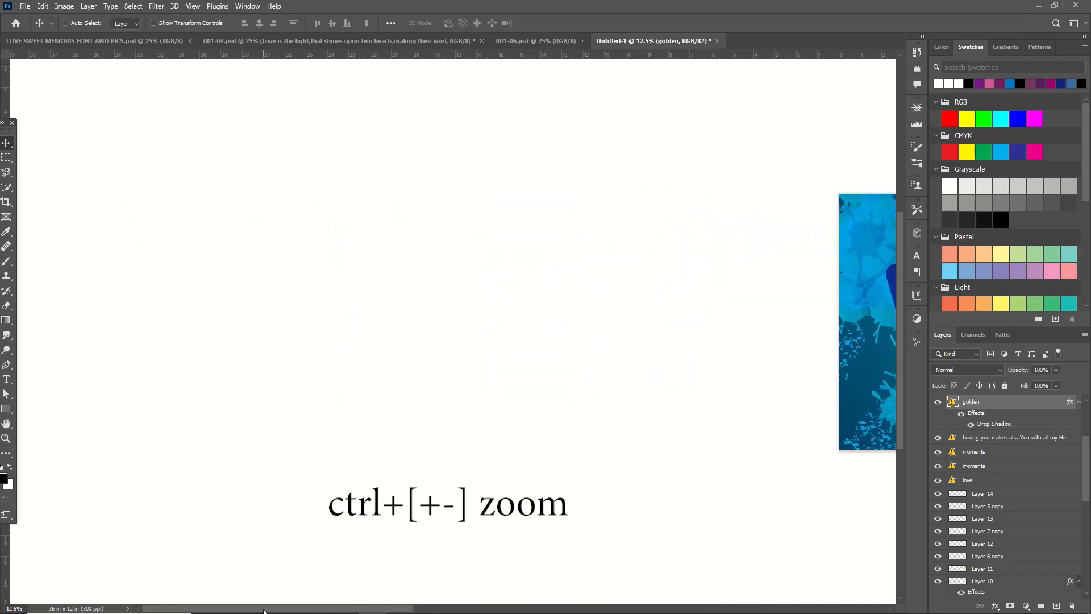
pyautogui.hotkey('ctrl', '+')
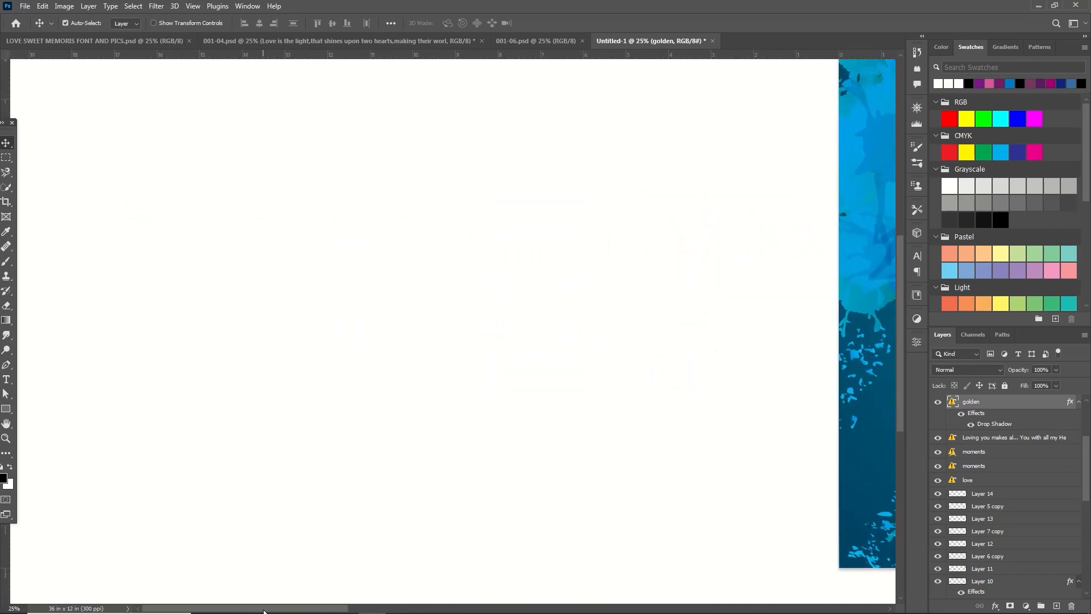
pyautogui.scroll(3, 978, 449)
pyautogui.scroll(1, 820, 459)
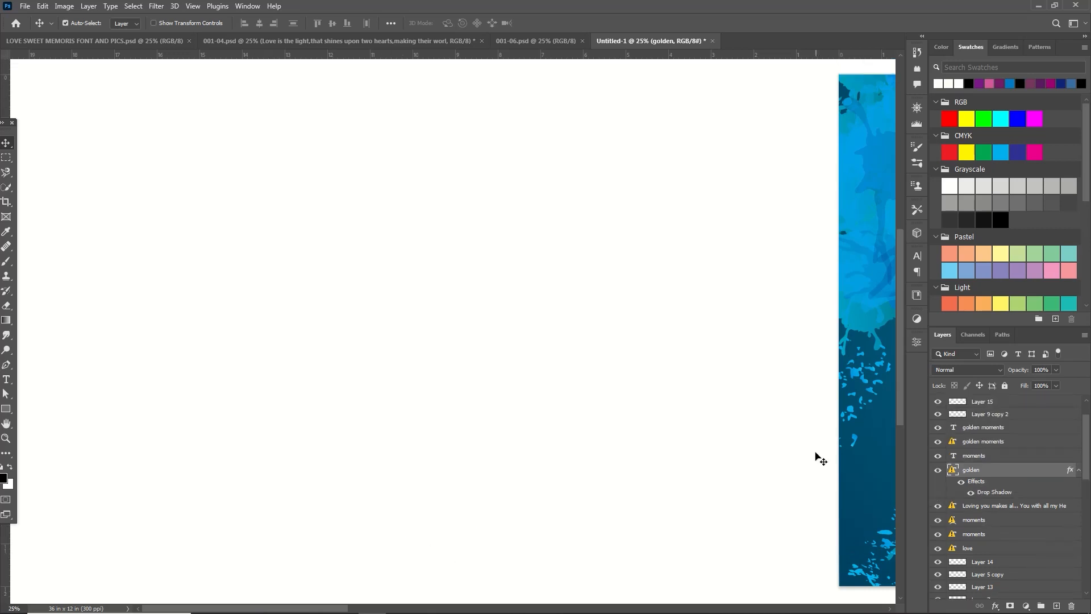
pyautogui.moveTo(342, 608); pyautogui.dragTo(493, 612)
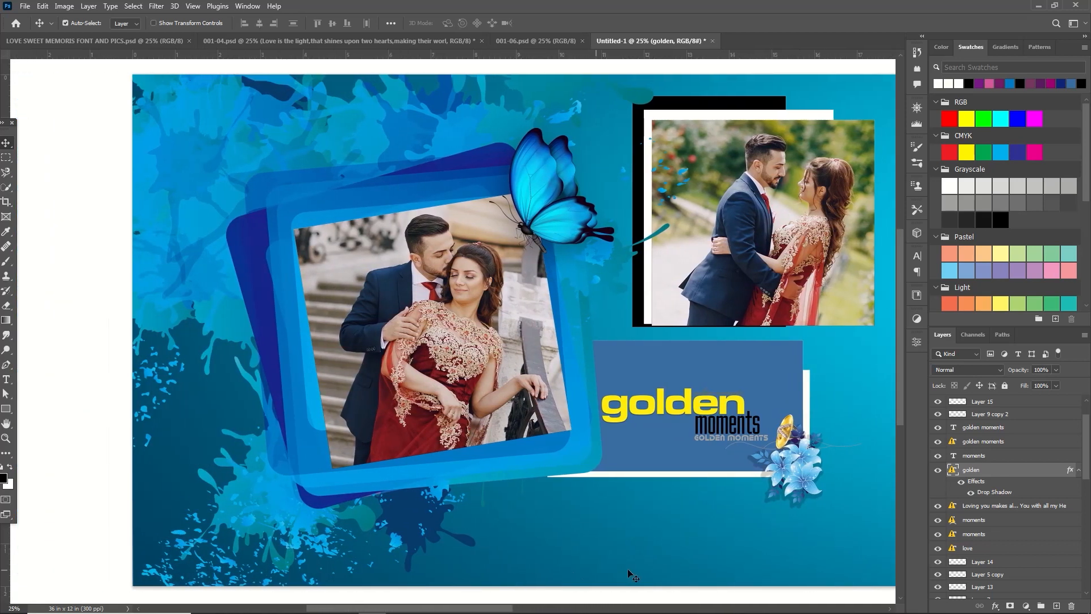
pyautogui.hotkey('ctrl', '0')
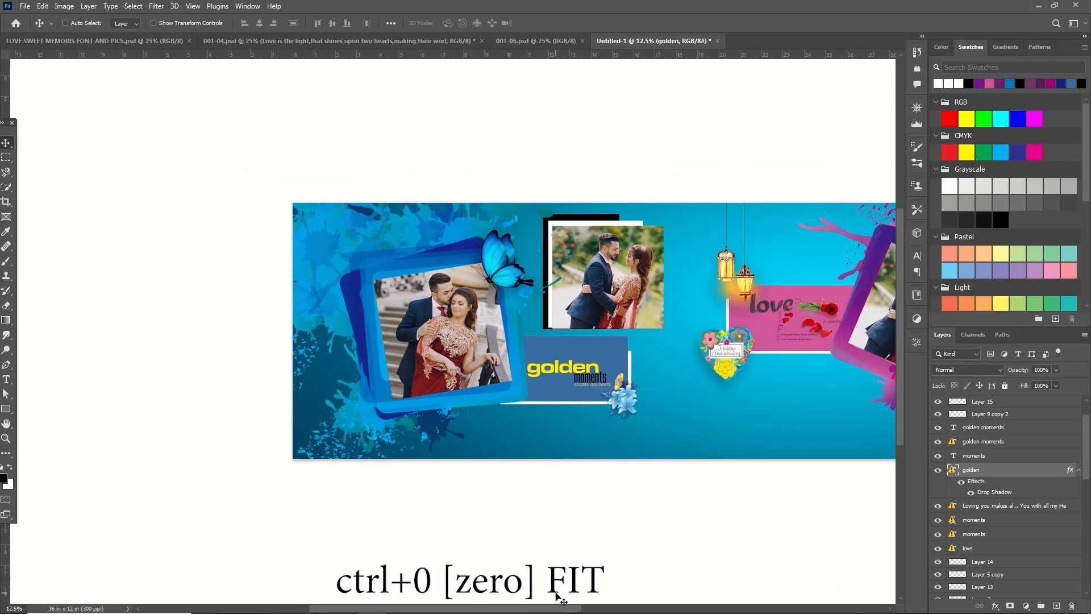
pyautogui.hotkey('ctrl', '0')
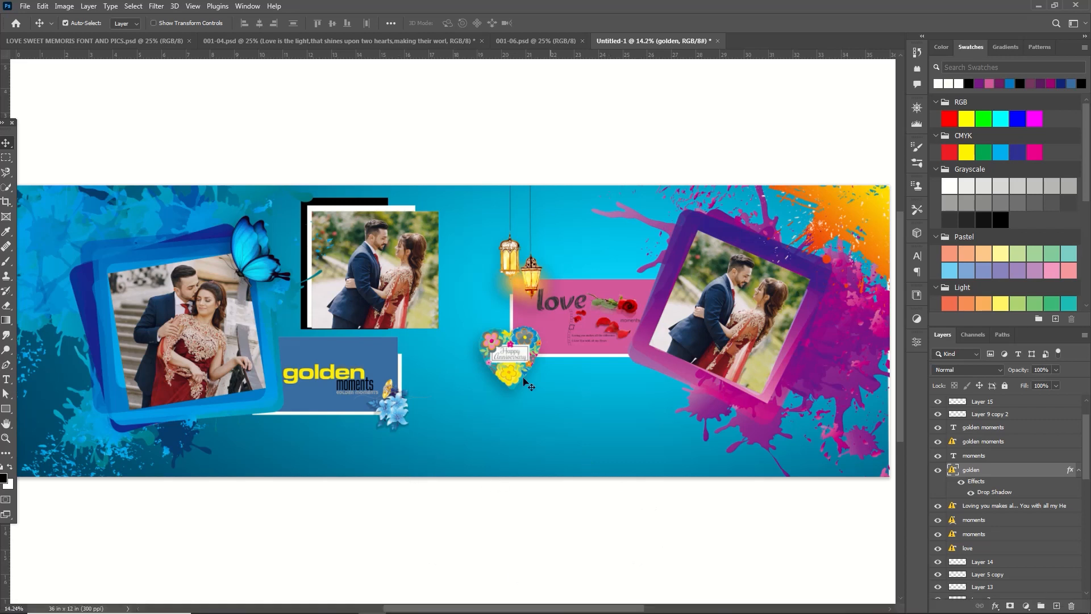
pyautogui.scroll(-1, 487, 391)
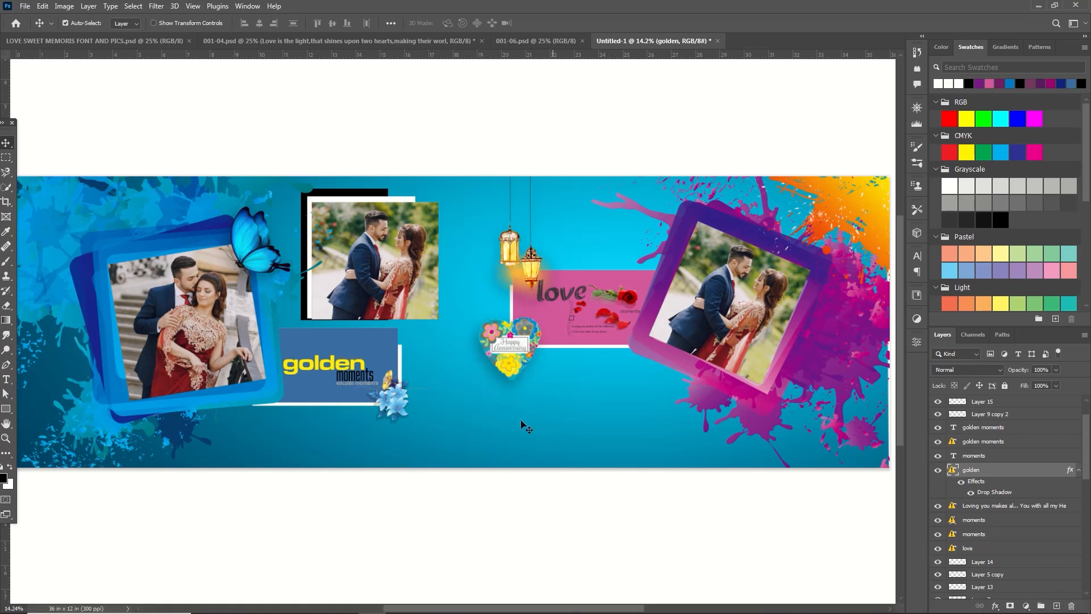